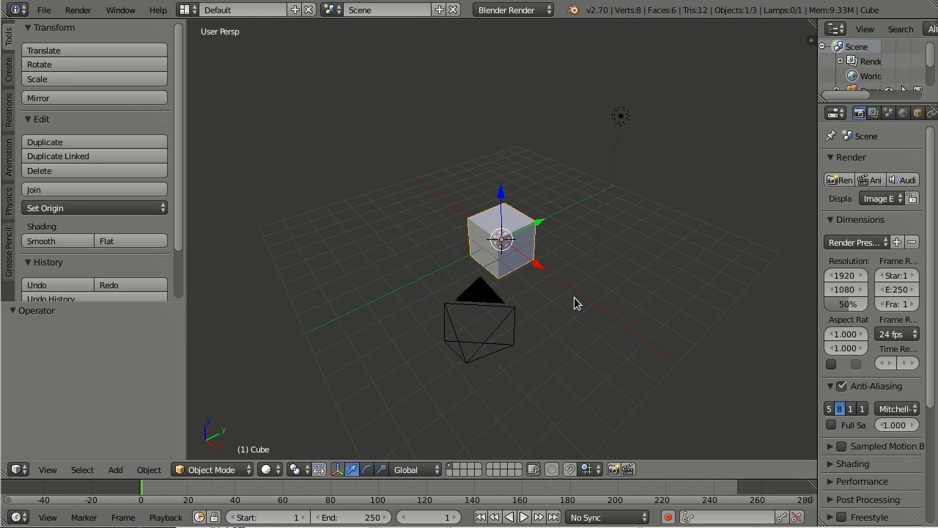
Step: Move the default cube with its axis handles, finishing with a move of about -1.867 along Z
middle_click_drag(569, 316, 213, 277)
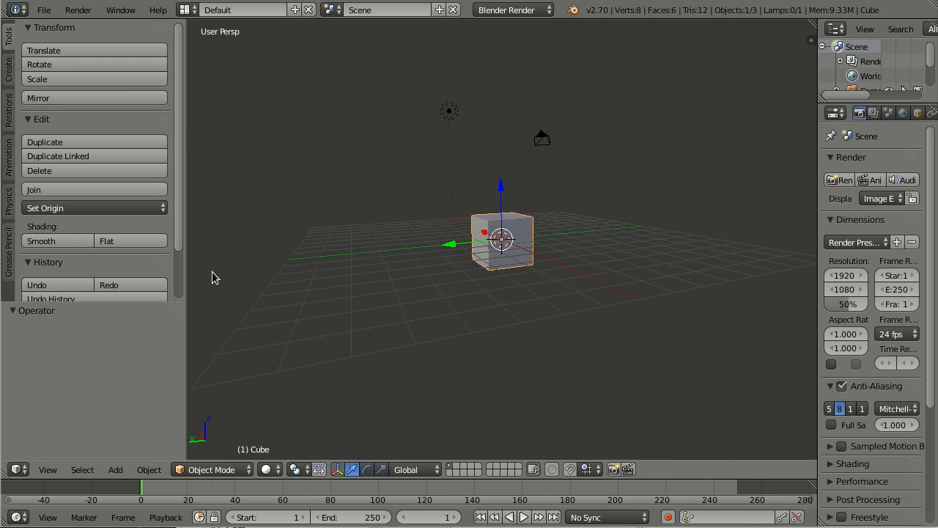
middle_click_drag(403, 271, 599, 293)
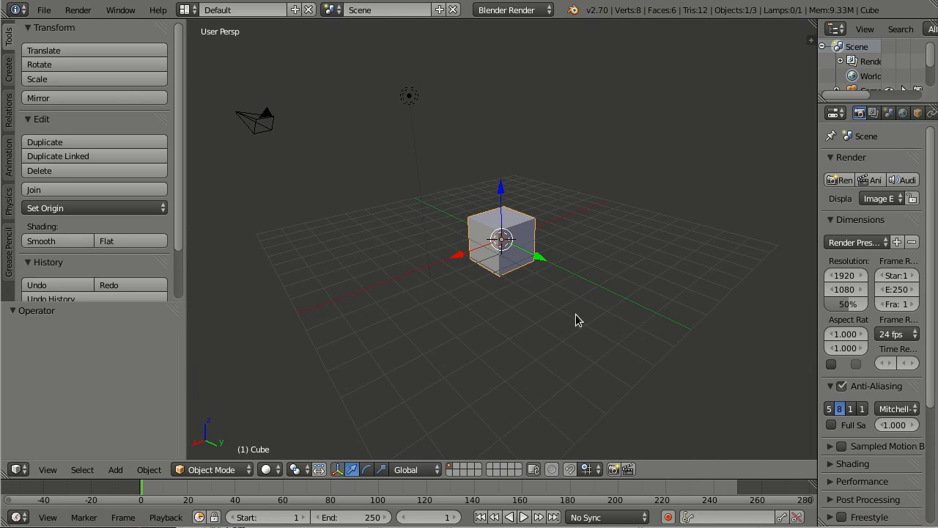
mouse_move(575, 314)
middle_mouse_down()
mouse_move(433, 295)
mouse_move(570, 297)
middle_mouse_up()
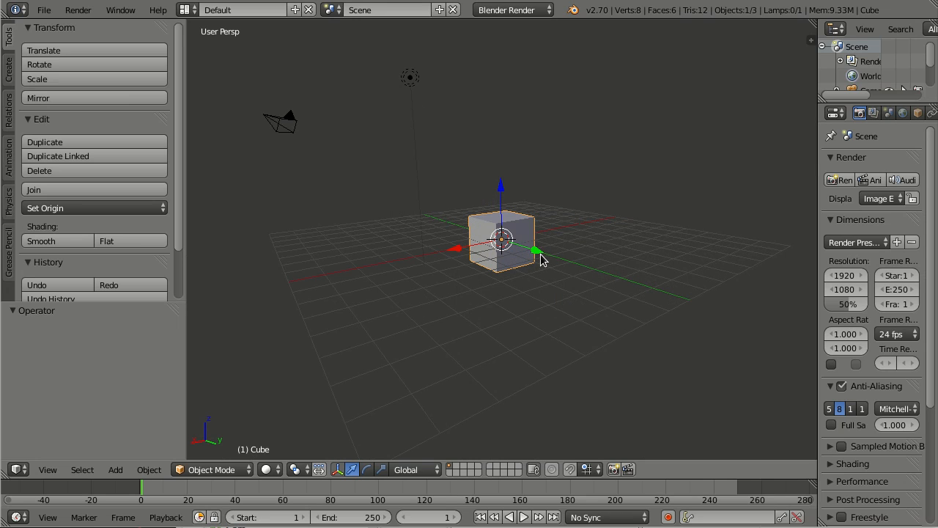
left_click_drag(502, 192, 370, 182)
left_click_drag(439, 177, 494, 187)
left_click_drag(471, 132, 471, 202)
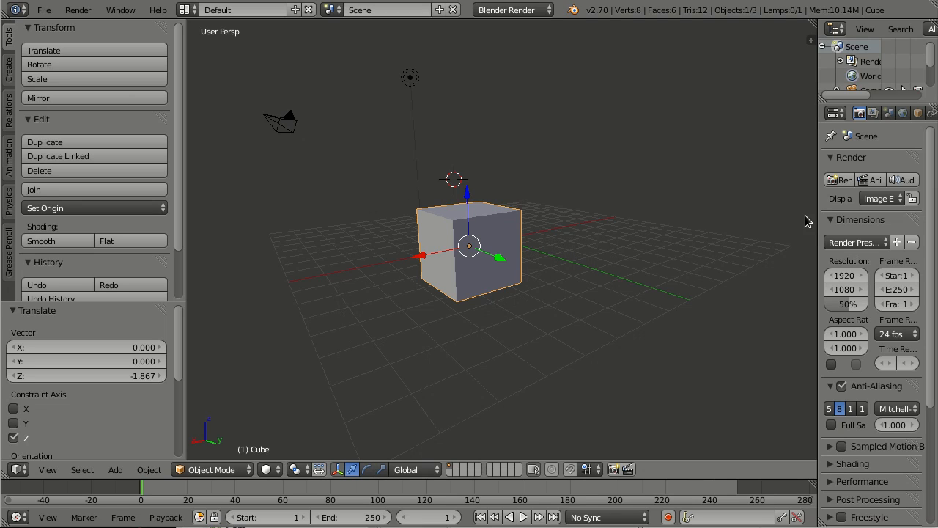
Step: Widen the column holding the outliner and properties, and make the outliner tall enough to list all scene objects
left_click_drag(816, 213, 780, 213)
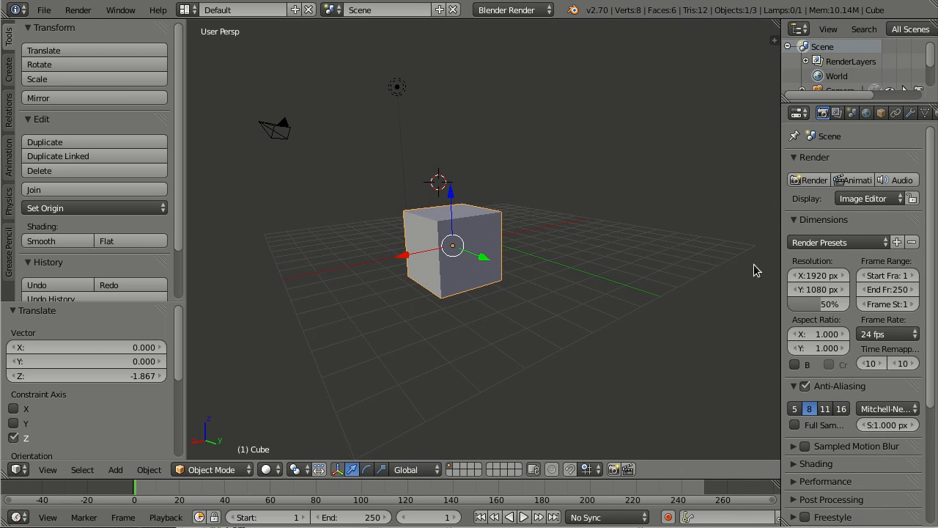
left_click_drag(781, 220, 770, 219)
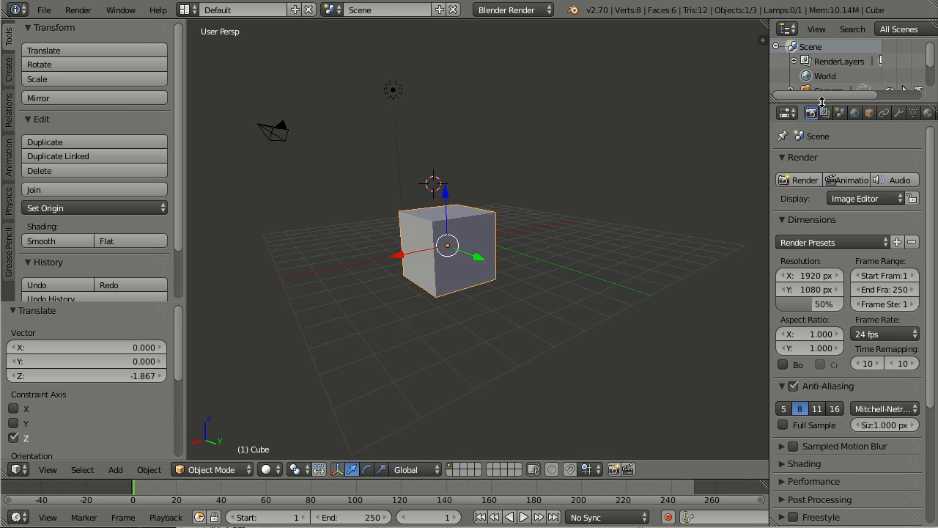
left_click_drag(821, 101, 783, 176)
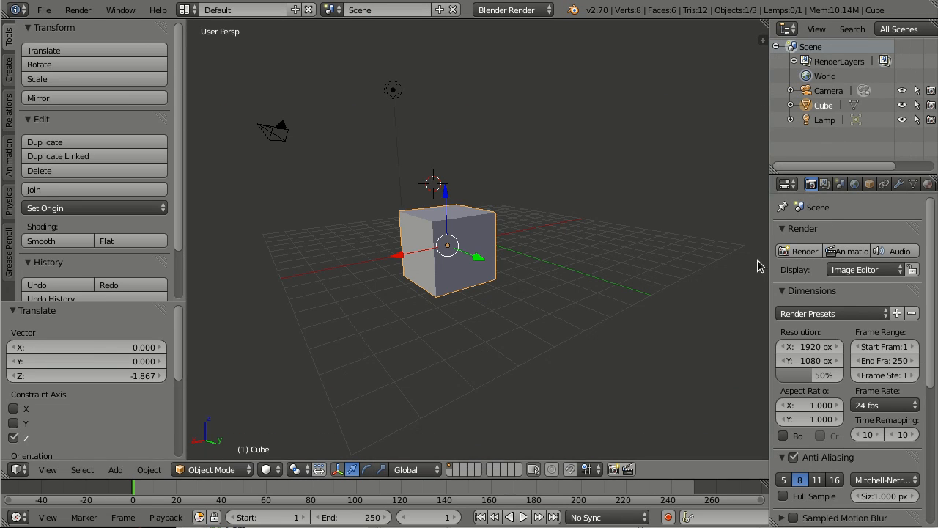
Step: Look through the render layers, scene, world and object properties, and return to the render settings
left_click(825, 185)
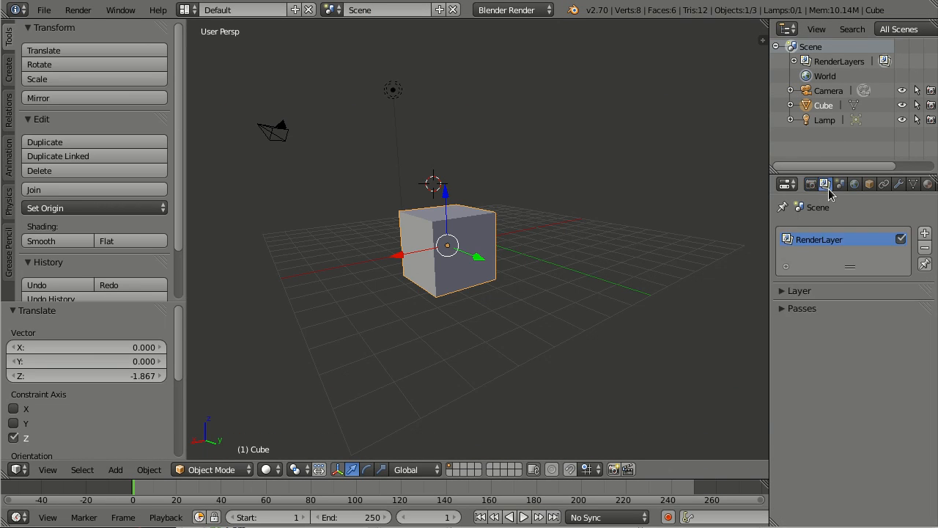
left_click(841, 185)
left_click(854, 185)
left_click(869, 184)
left_click(811, 185)
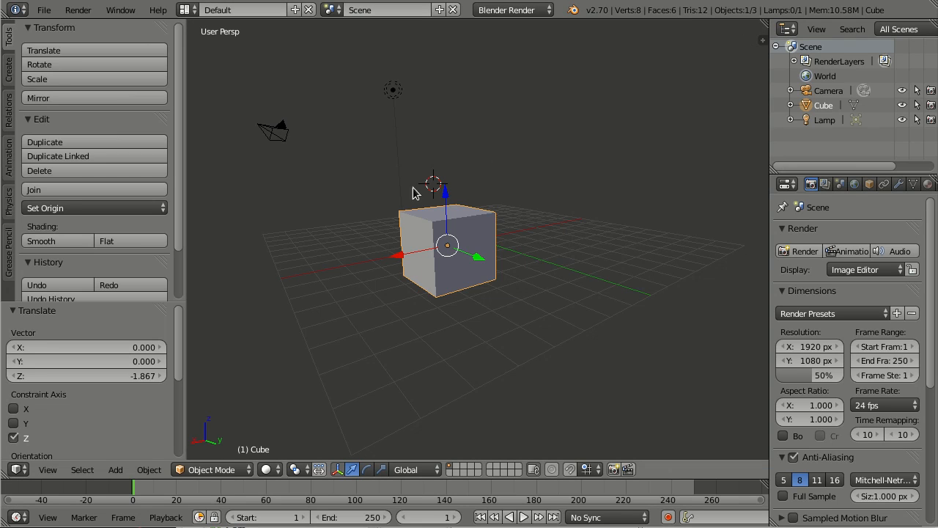
Step: Change the 3D view area into a Video Sequence Editor
left_click(20, 469)
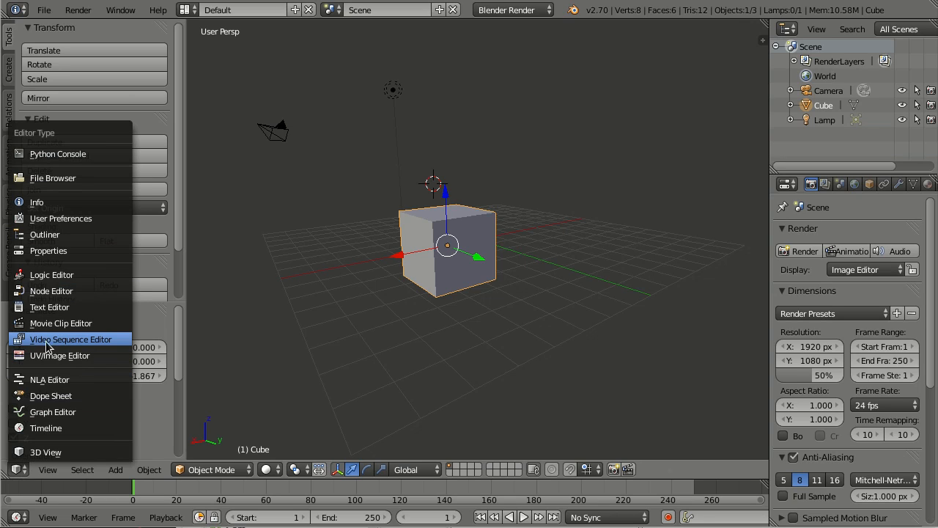
left_click(90, 339)
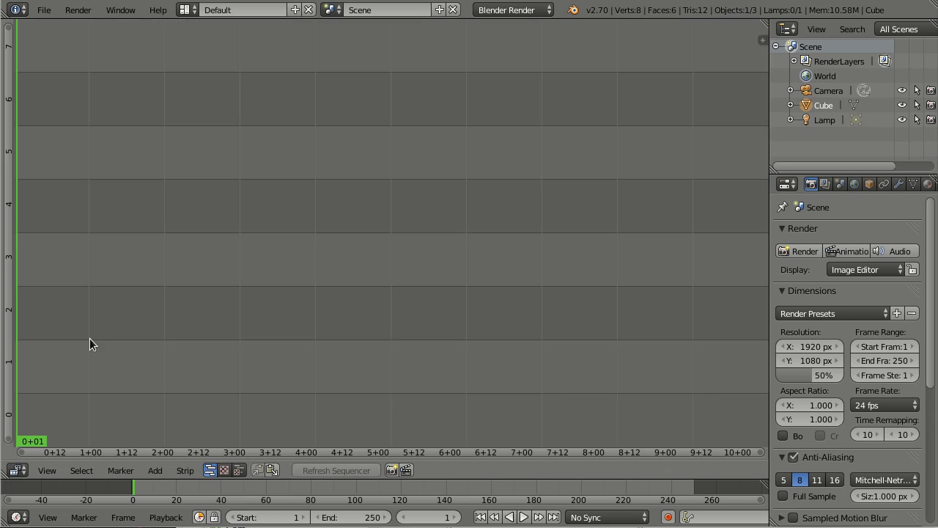
middle_click_drag(341, 206, 338, 177)
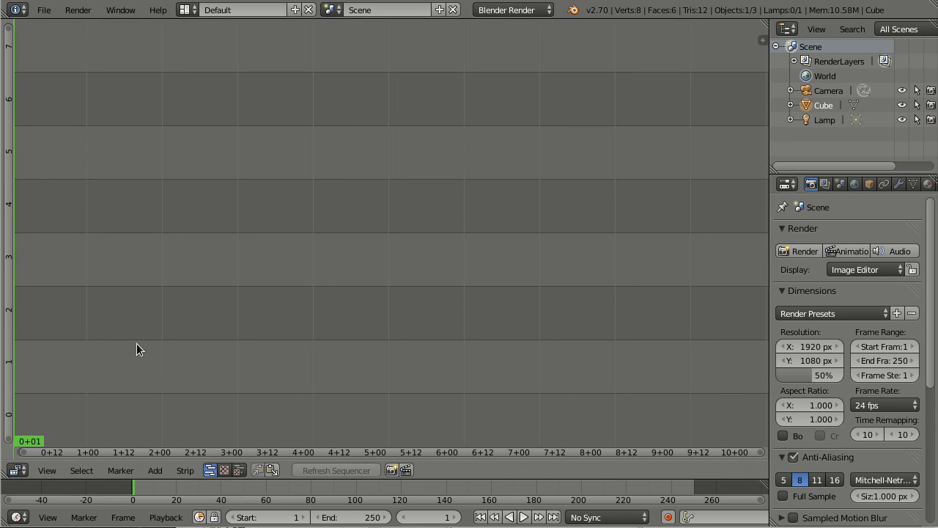
mouse_move(136, 344)
middle_mouse_down()
mouse_move(186, 332)
mouse_move(142, 342)
middle_mouse_up()
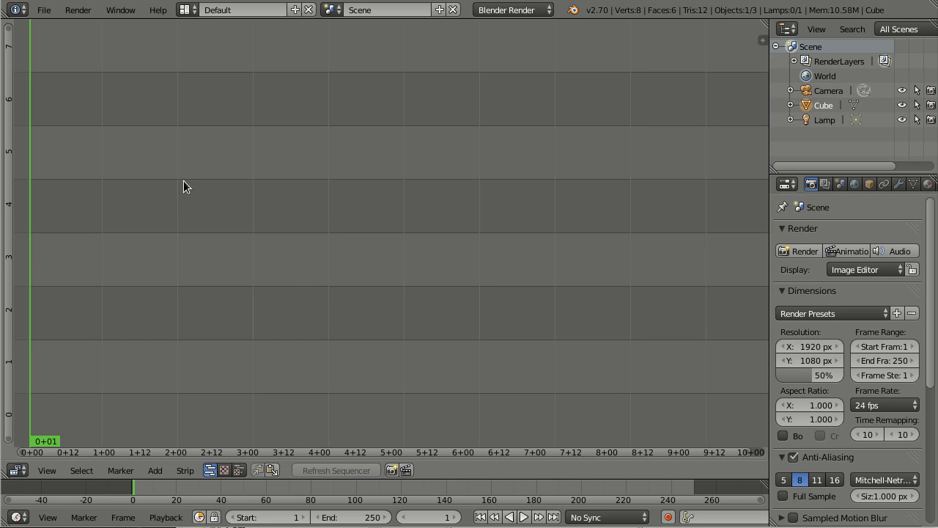
middle_click_drag(332, 215, 343, 158)
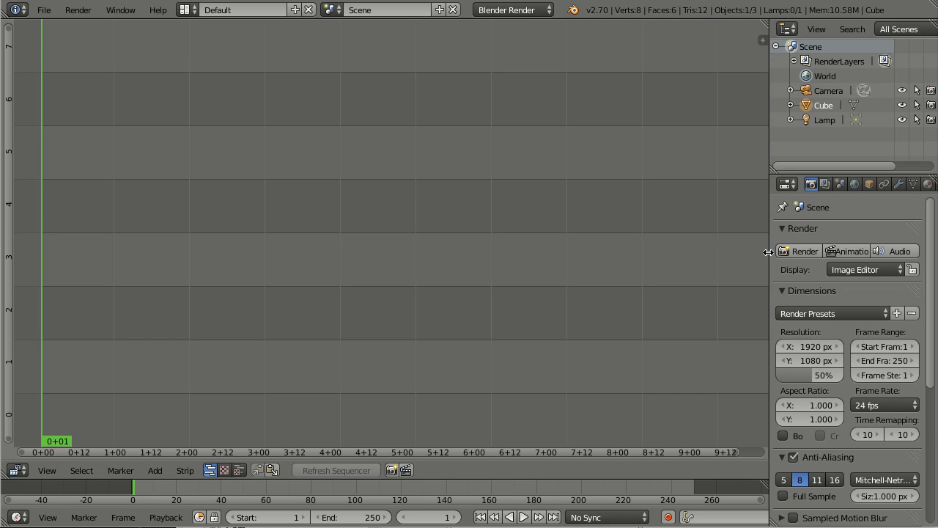
Step: Examine the render settings from dimensions down to the output path and file format, temporarily widening the properties area
left_click_drag(763, 254, 740, 257)
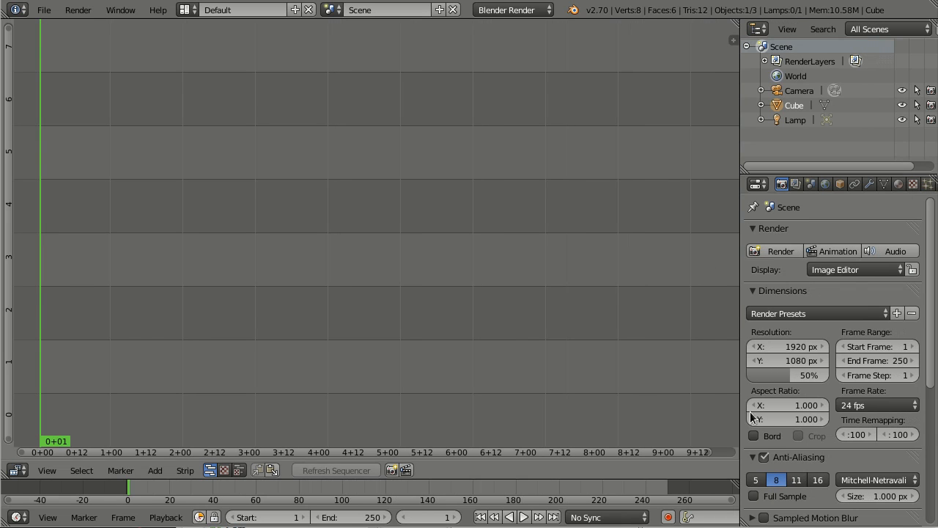
scroll(840, 327, "down", 3)
scroll(840, 327, "up", 3)
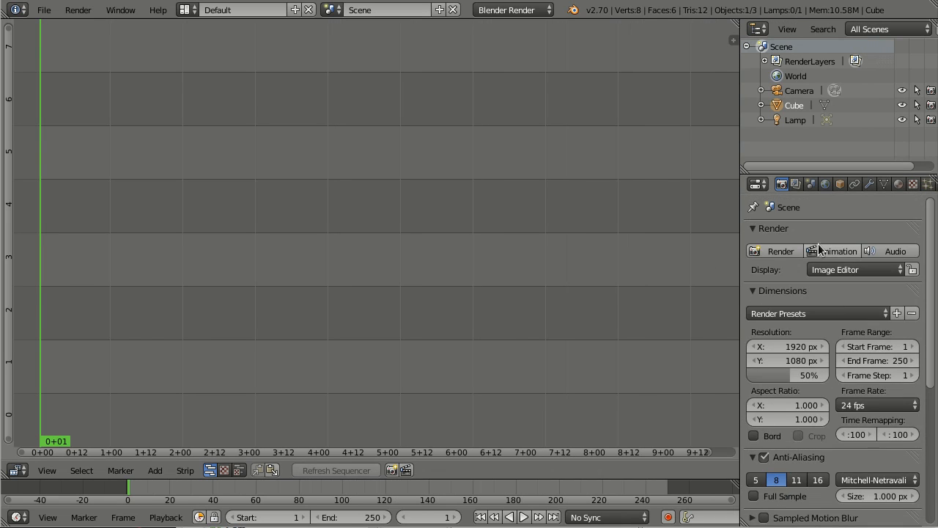
scroll(763, 299, "down", 1)
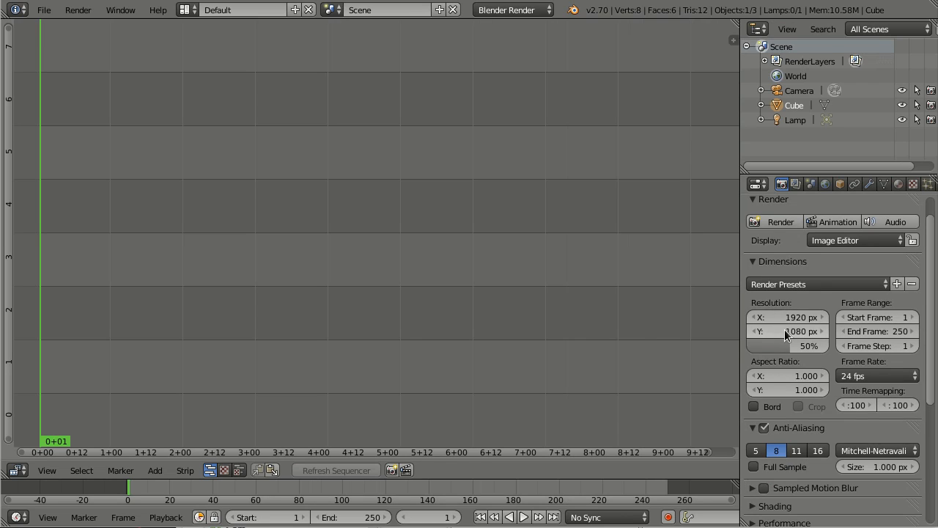
scroll(796, 344, "down", 1)
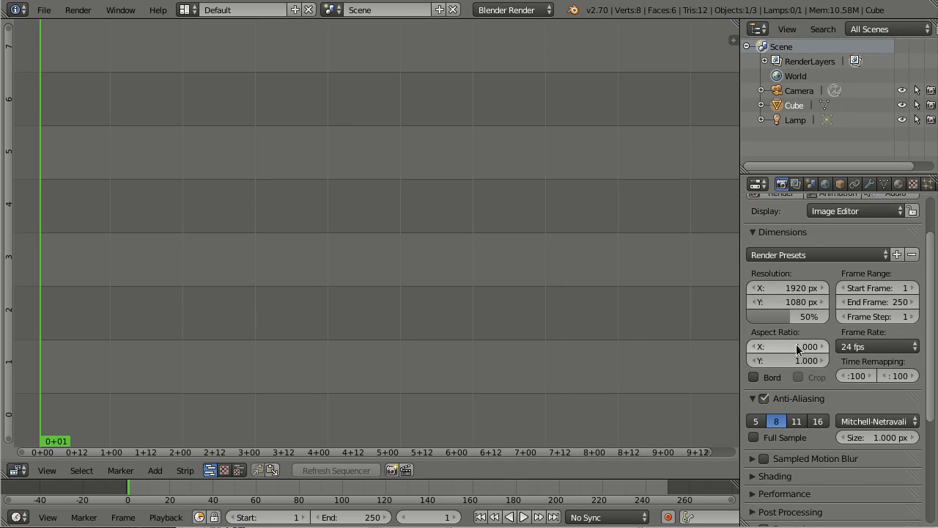
scroll(800, 304, "down", 2)
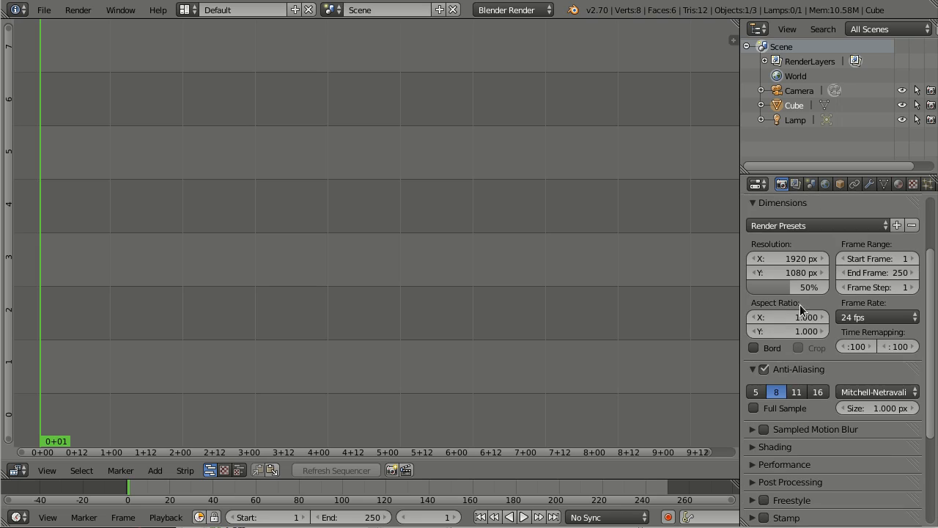
scroll(790, 288, "down", 4)
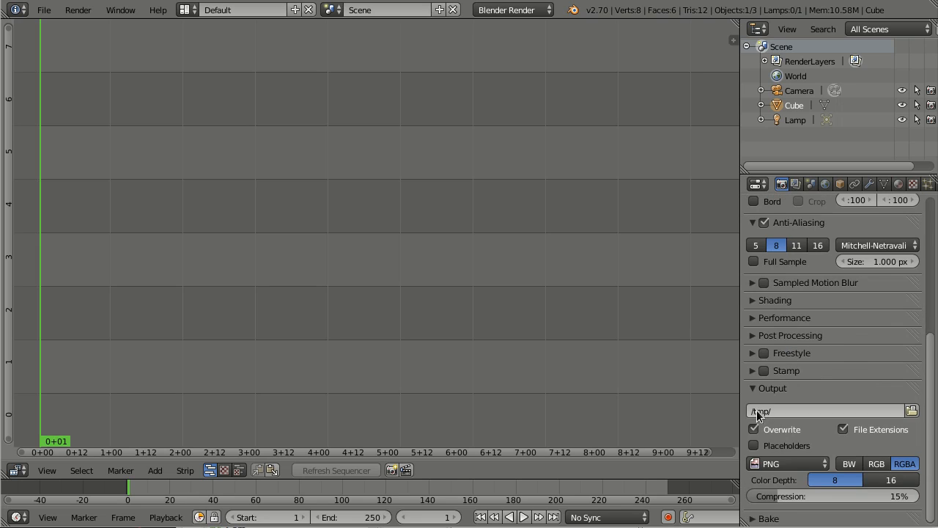
left_click(796, 457)
left_click(797, 457)
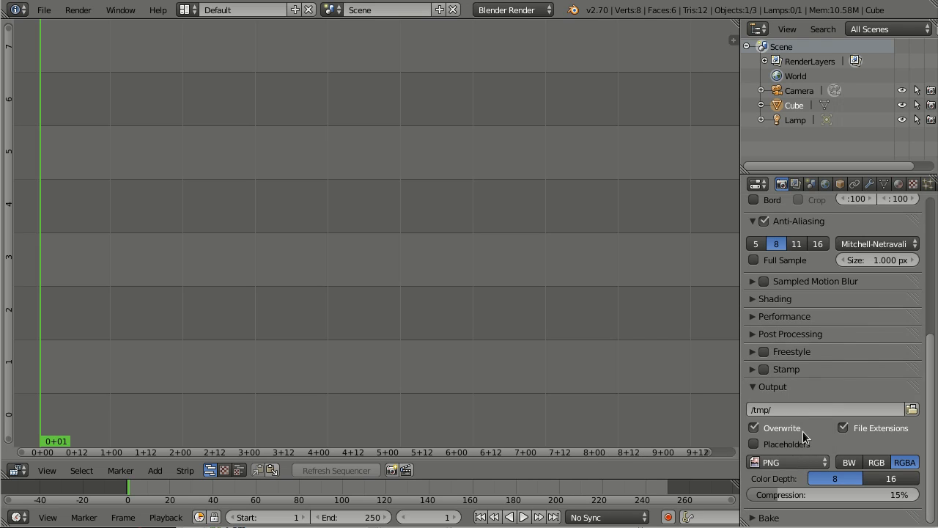
scroll(818, 354, "up", 7)
scroll(818, 354, "up", 1)
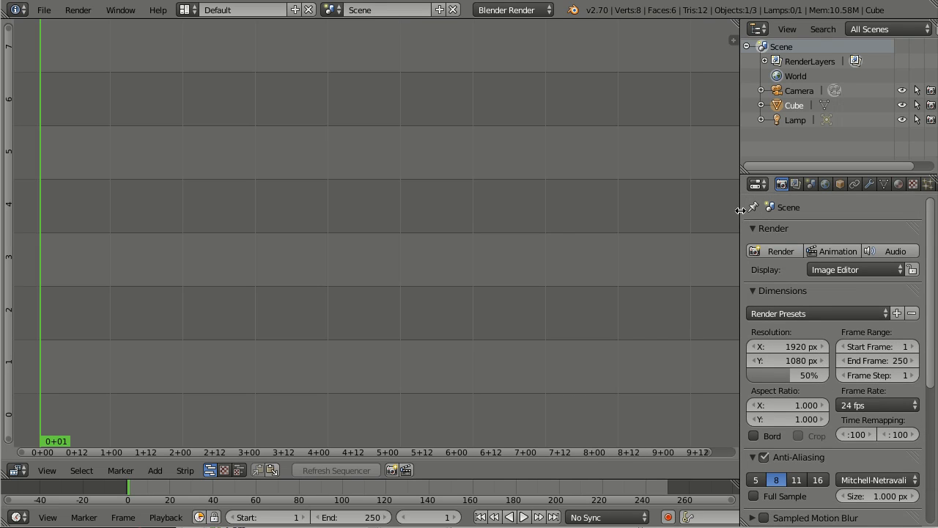
left_click_drag(740, 210, 767, 211)
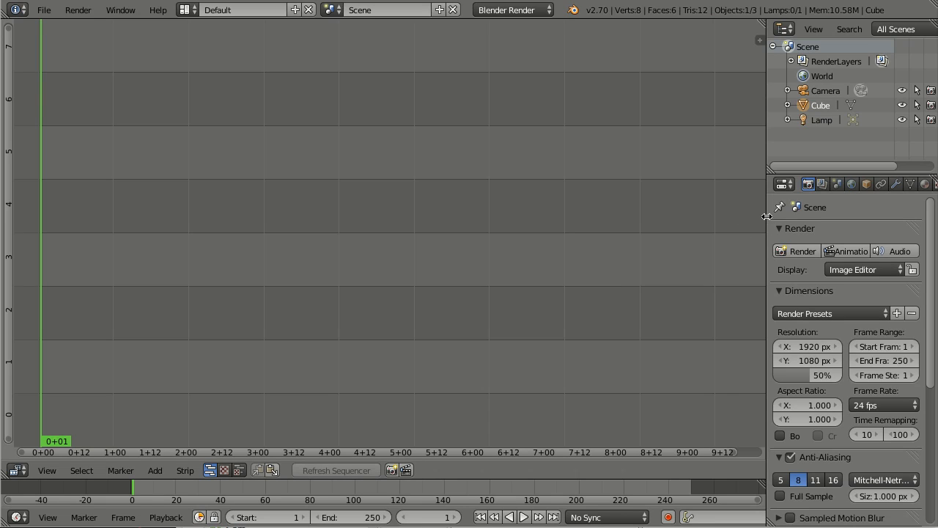
Step: Split the sequencer area into an upper and a lower one, with the divider about halfway down
mouse_move(766, 216)
left_mouse_down()
mouse_move(706, 227)
mouse_move(792, 227)
mouse_move(754, 227)
mouse_move(767, 221)
left_mouse_up()
right_click(767, 222)
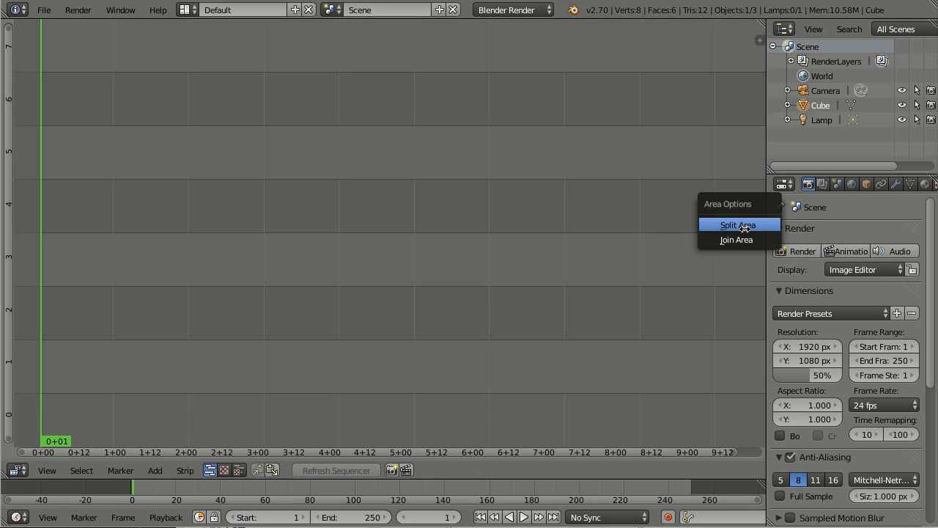
left_click(744, 225)
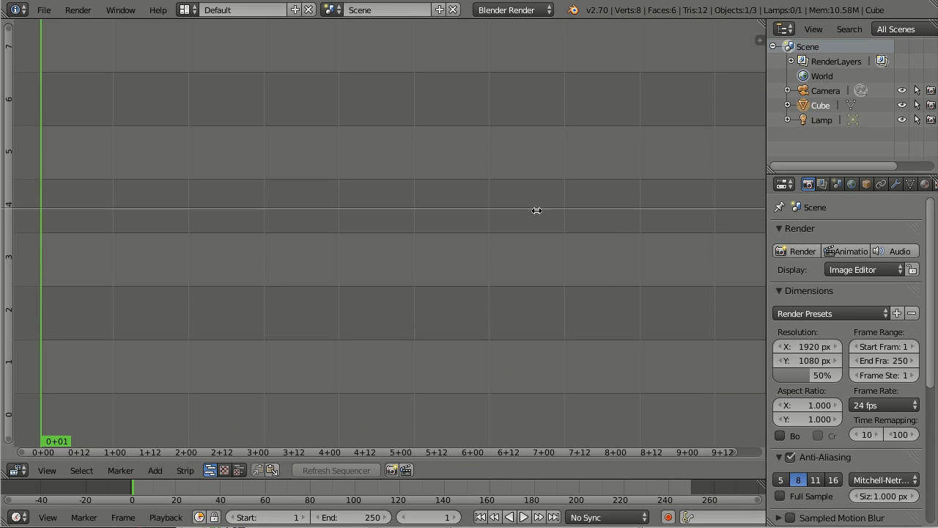
left_click(537, 211)
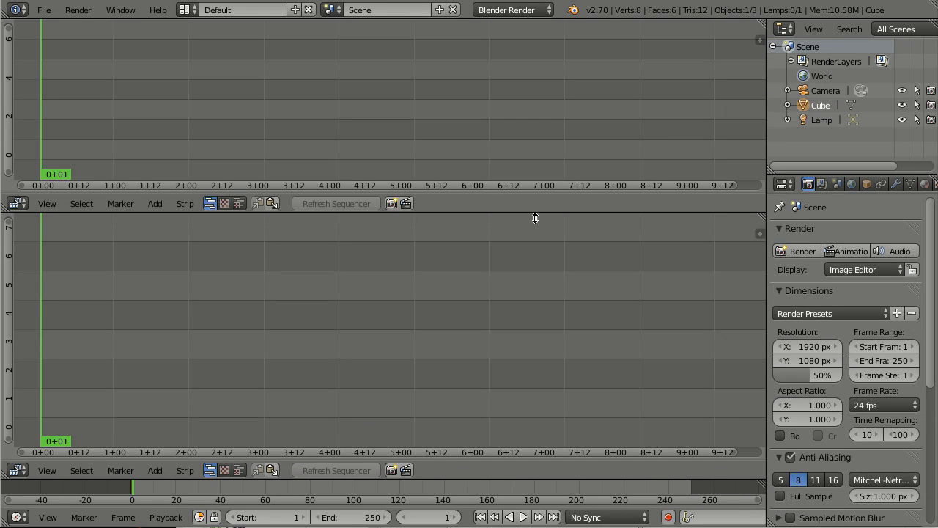
left_click_drag(535, 218, 512, 271)
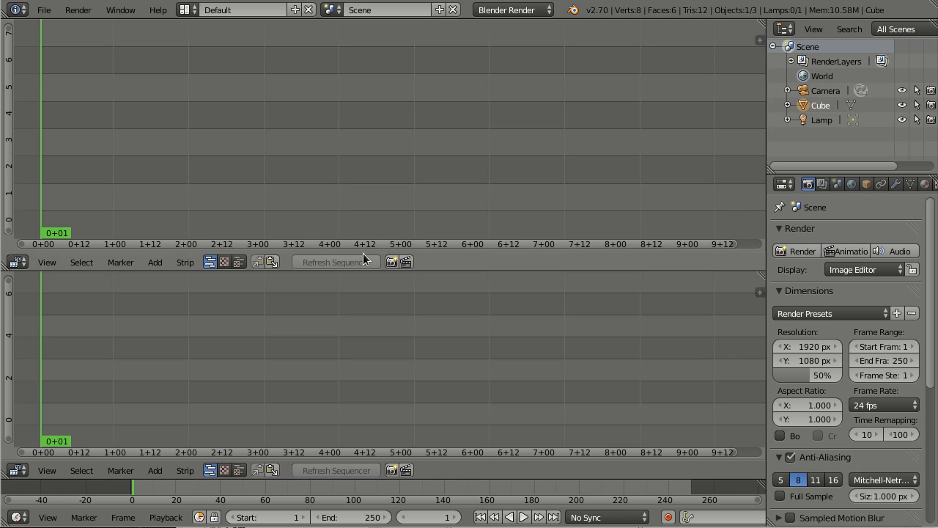
Step: Split the upper sequencer area into two side-by-side areas of roughly equal width
right_click(361, 271)
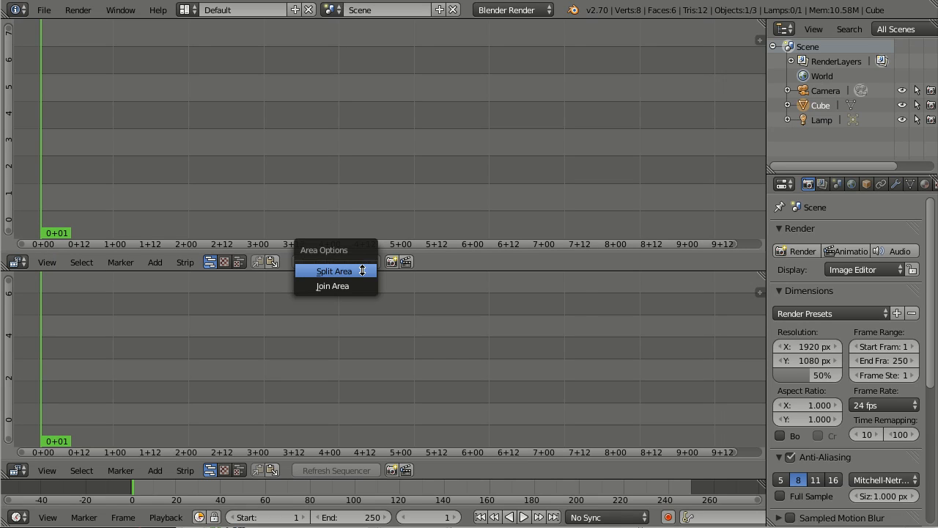
left_click(333, 270)
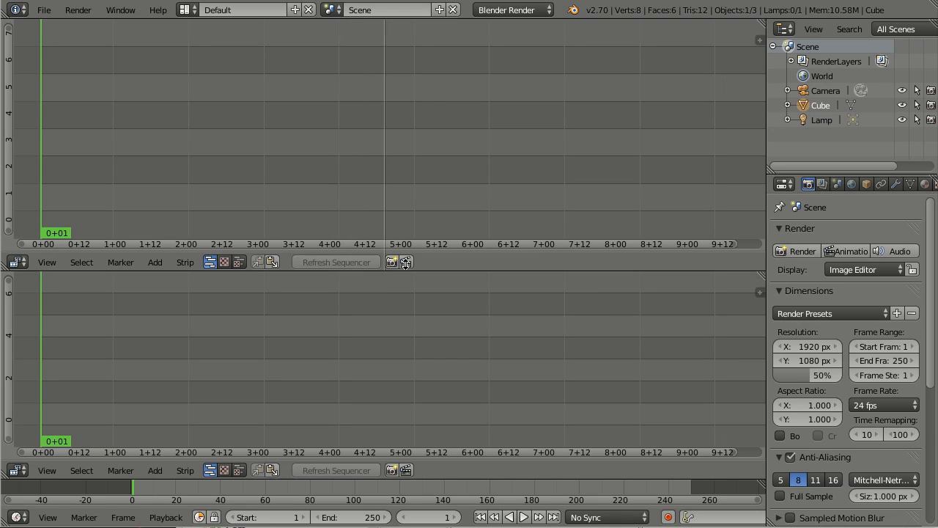
left_click(438, 262)
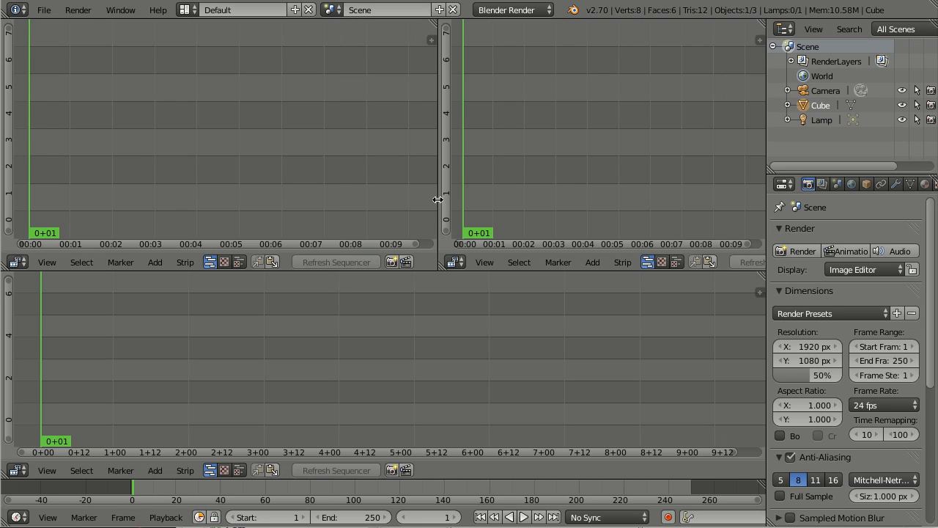
left_click_drag(439, 202, 354, 204)
left_click_drag(382, 205, 397, 205)
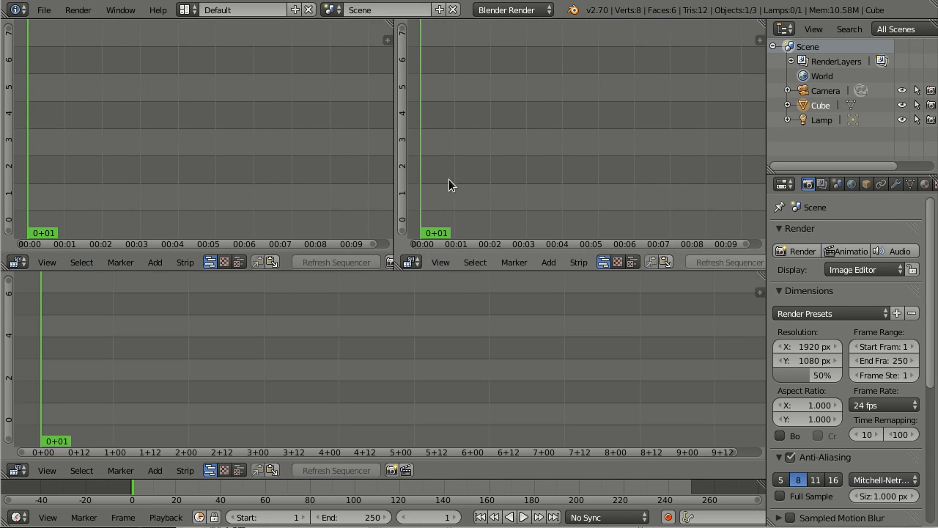
Step: Switch the upper sequencer area beside the outliner to image preview and narrow it slightly
left_click(412, 262)
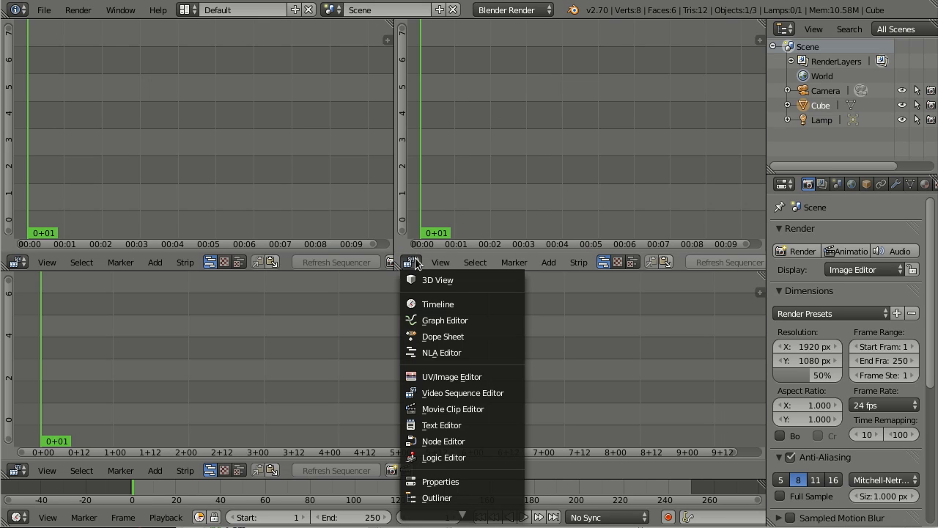
left_click(413, 259)
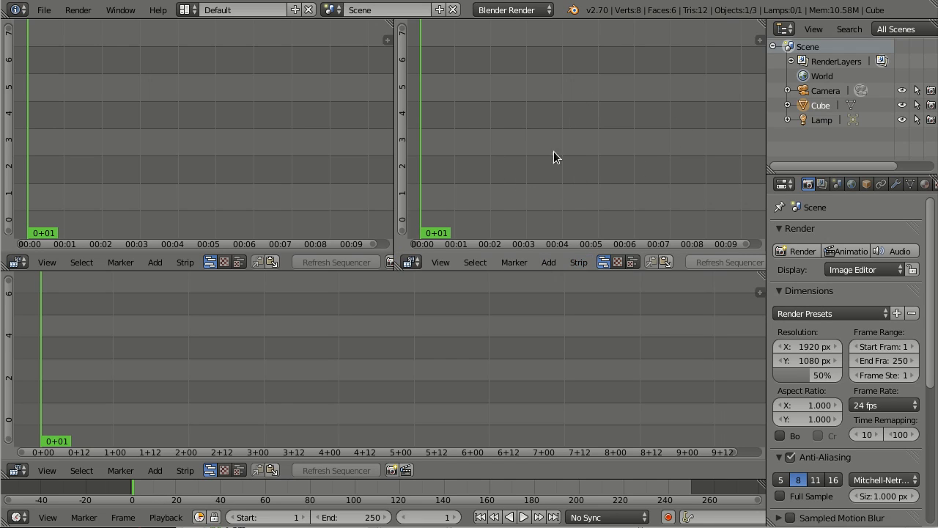
left_click(617, 262)
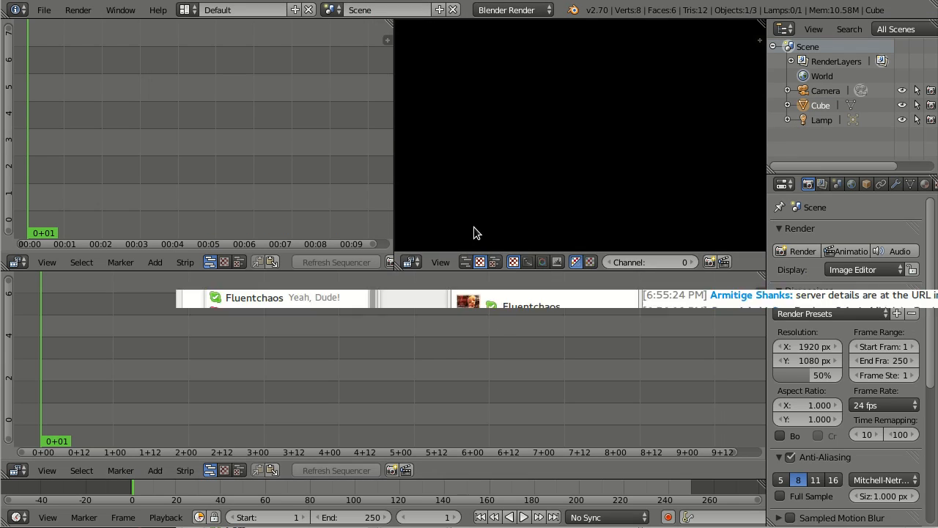
mouse_move(394, 172)
left_mouse_down()
mouse_move(324, 166)
mouse_move(428, 159)
mouse_move(404, 160)
left_mouse_up()
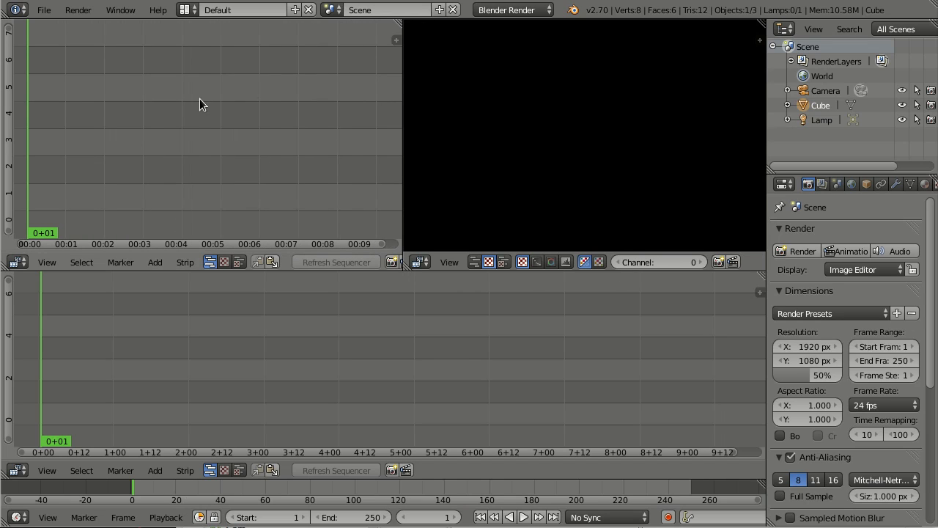
Step: Change the upper sequencer area beside the image preview into a File Browser
left_click(17, 261)
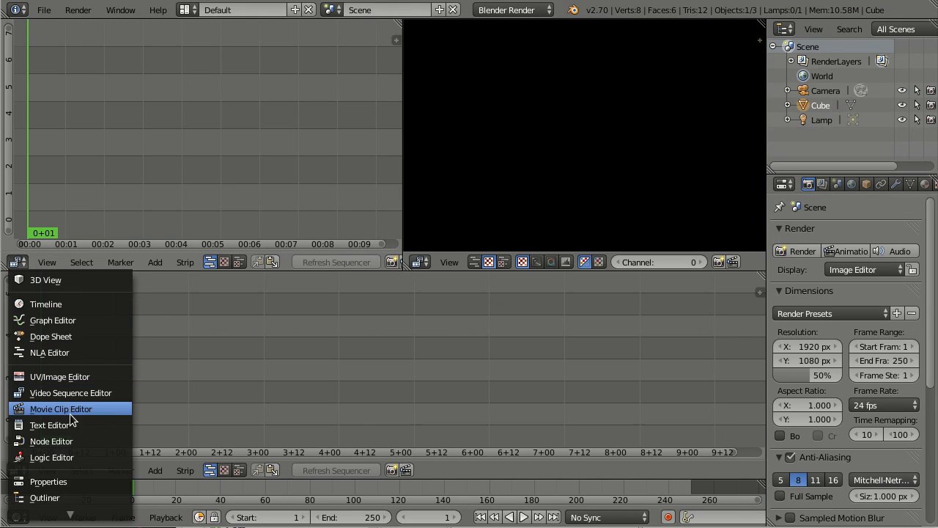
mouse_move(70, 515)
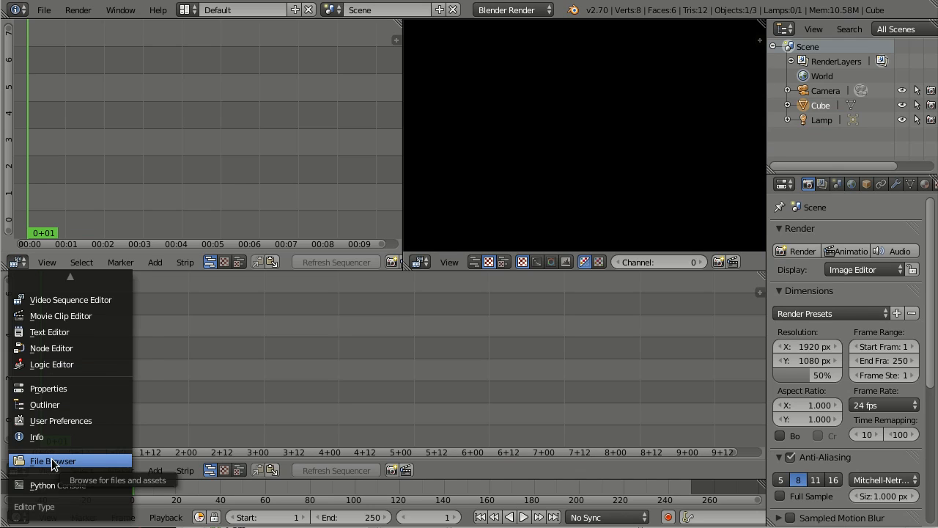
left_click(53, 461)
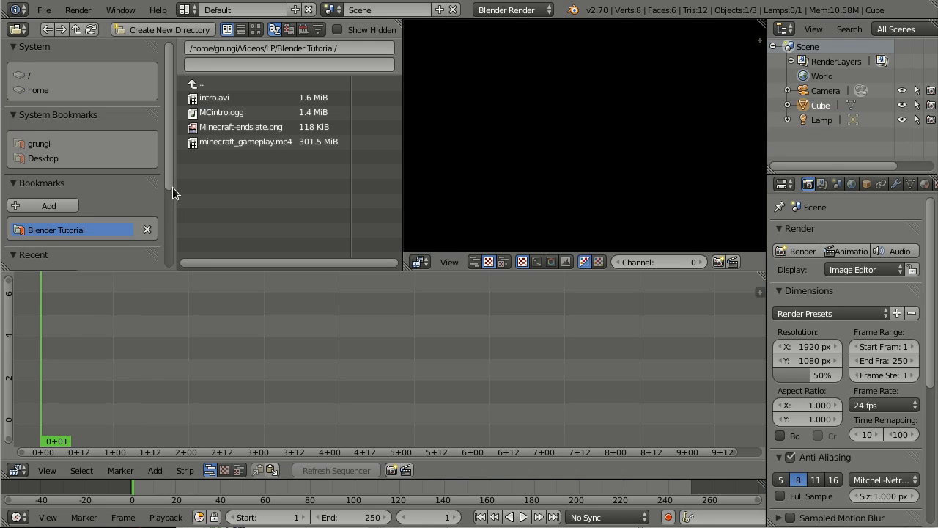
Step: Collapse the File Browser's bookmarks sidebar and display the files as thumbnails
scroll(117, 194, "down", 1)
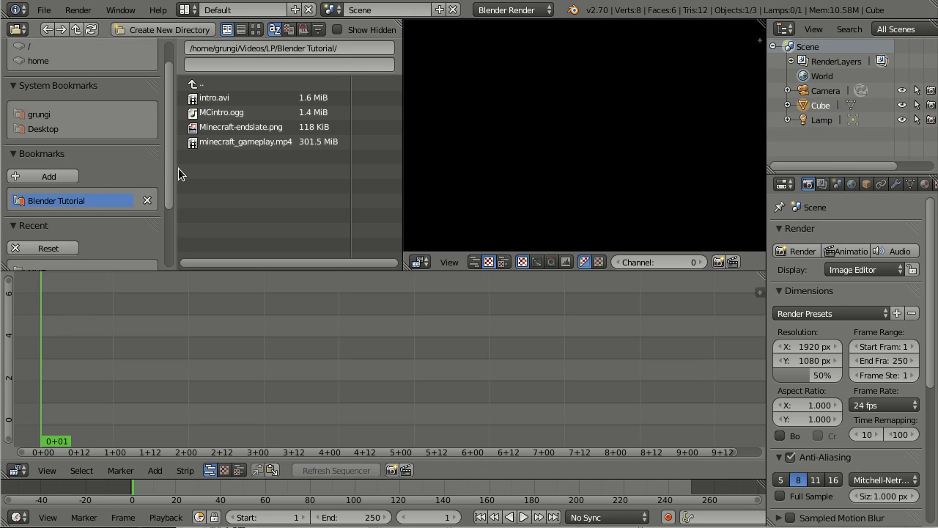
left_click_drag(176, 170, 5, 187)
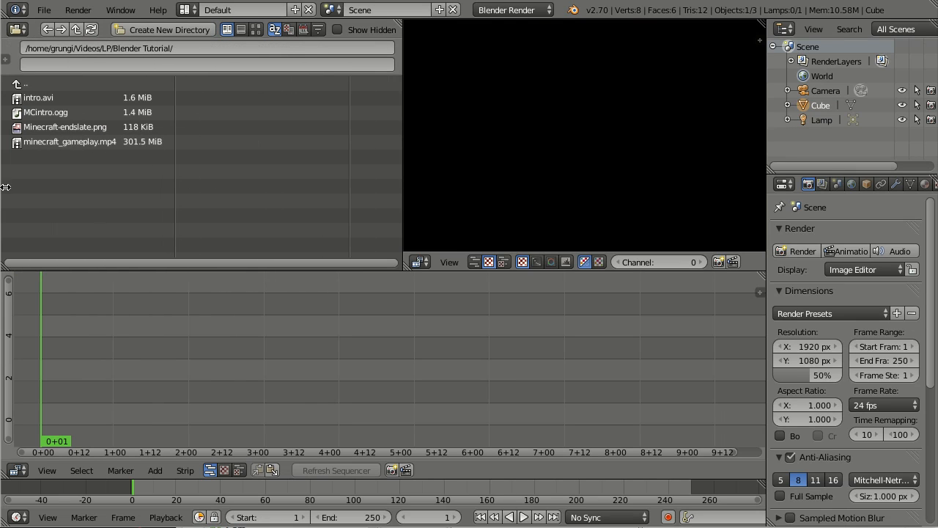
left_click(5, 60)
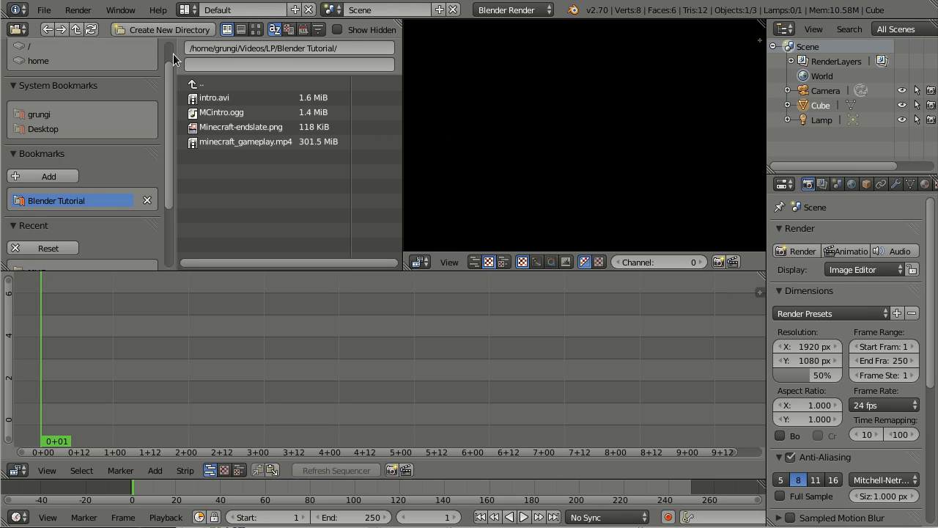
left_click_drag(174, 55, 8, 74)
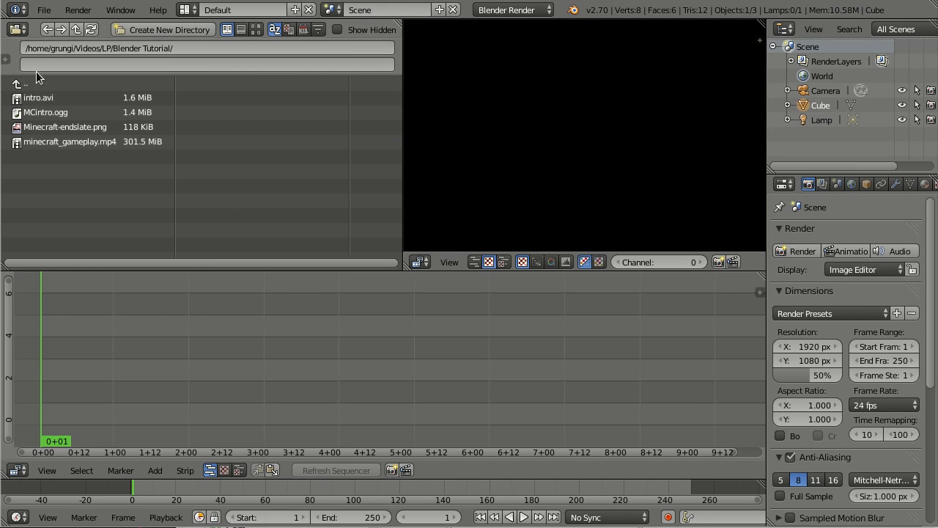
left_click(251, 31)
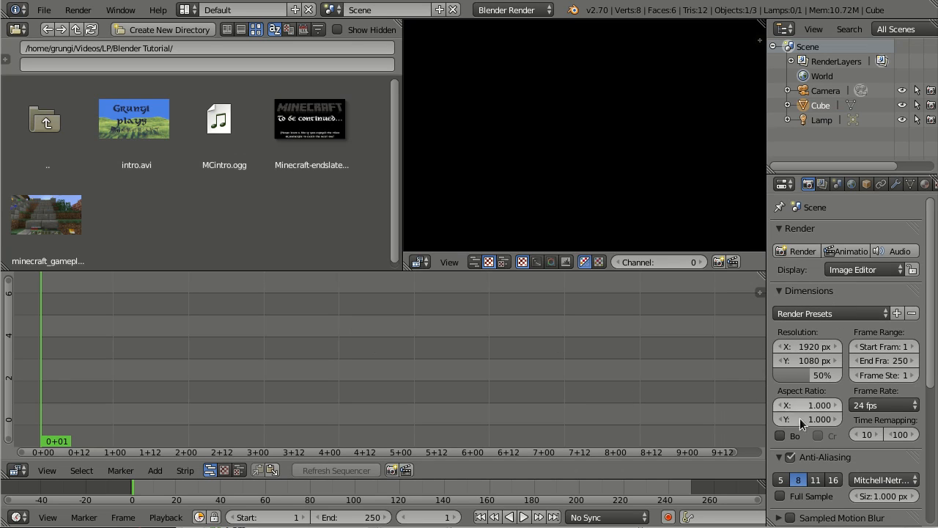
Step: Set the render frame rate to 30 fps
scroll(838, 370, "down", 2)
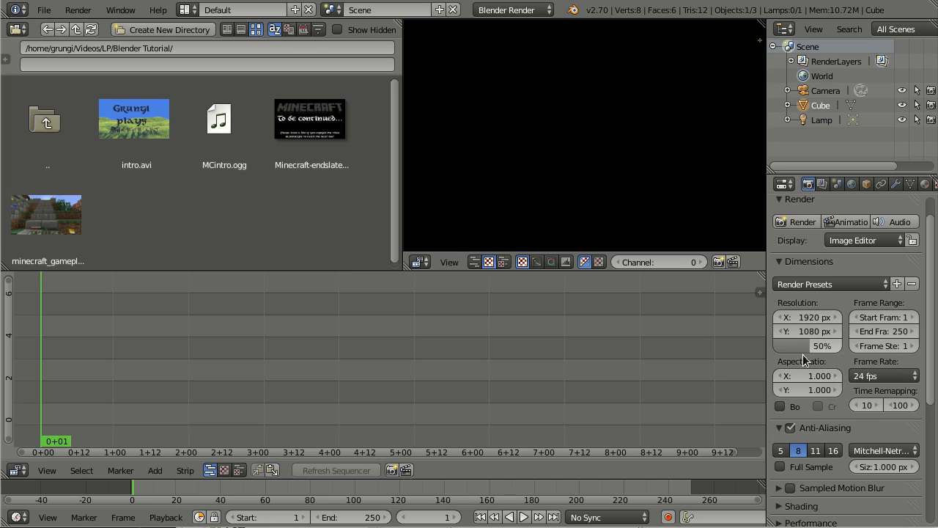
scroll(832, 359, "up", 2)
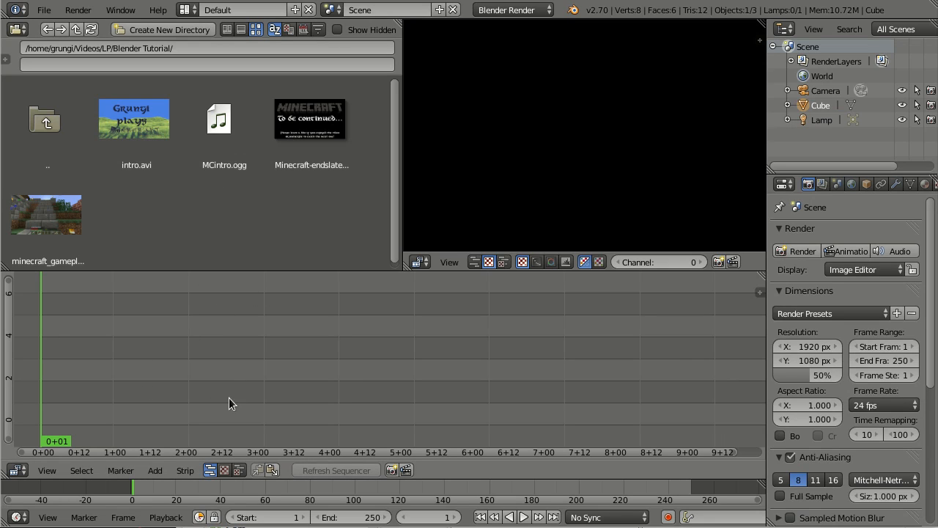
left_click(875, 407)
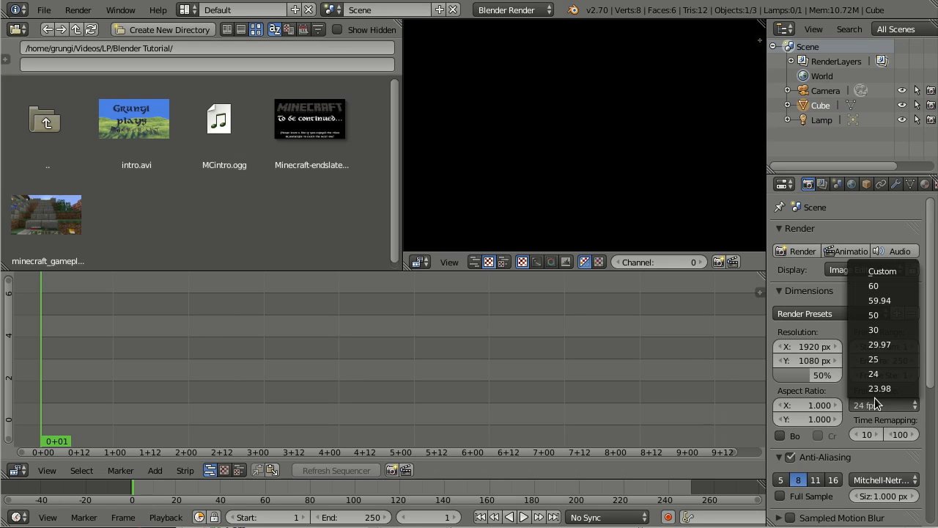
left_click(889, 332)
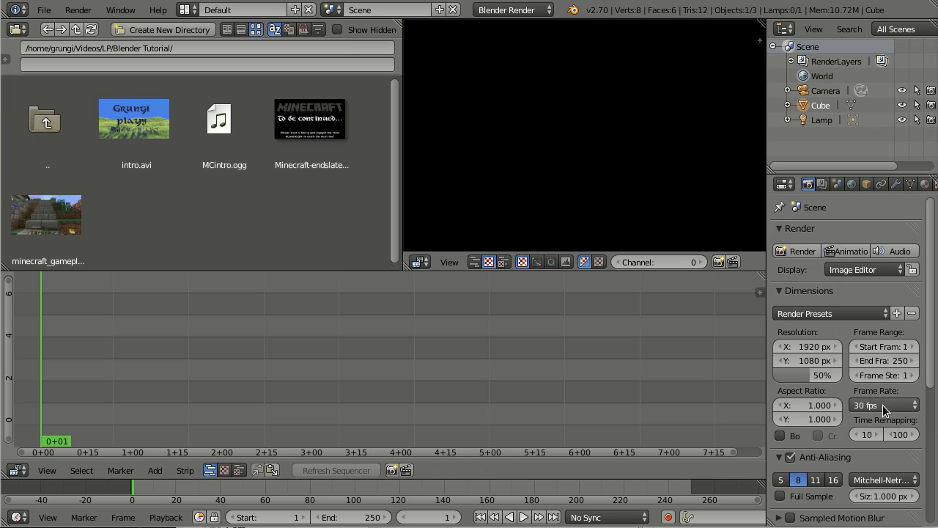
Step: Set the render resolution to 1280 × 720 px at a scale of 100%
left_click(808, 346)
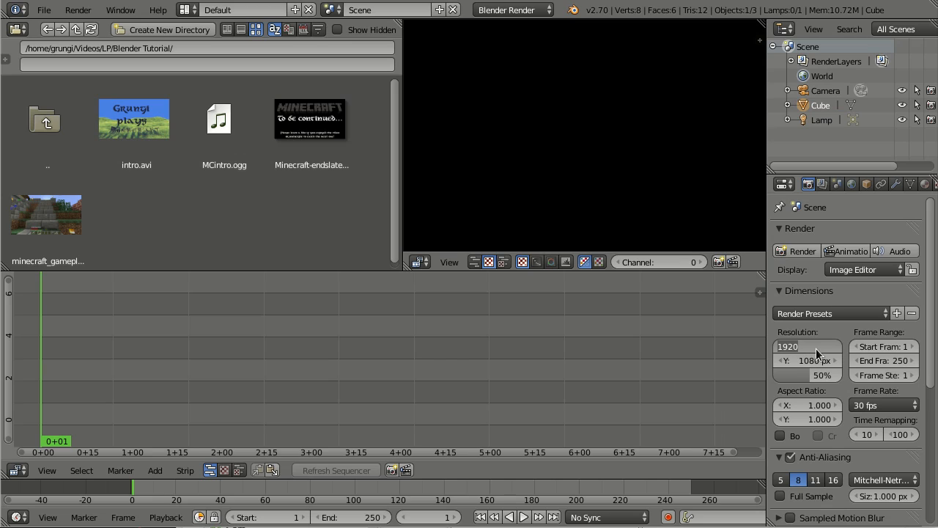
type("1280")
key("Return")
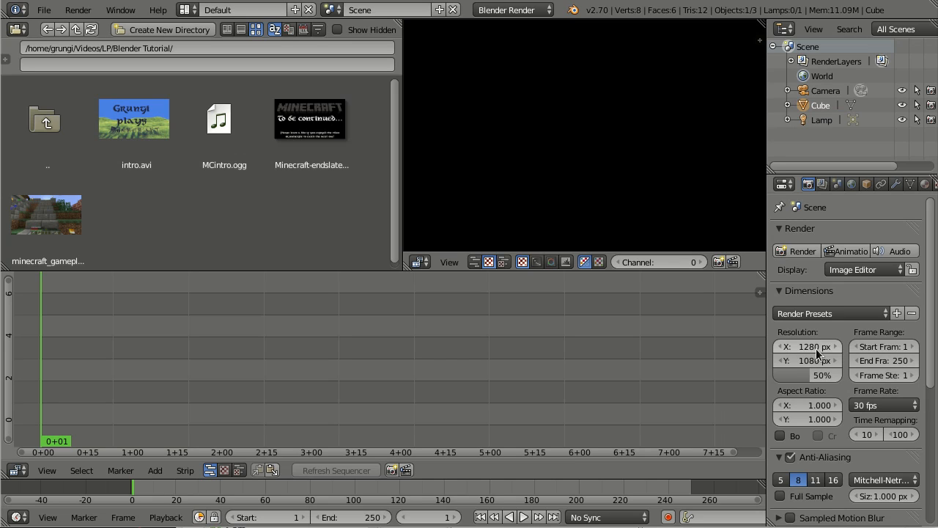
left_click(808, 360)
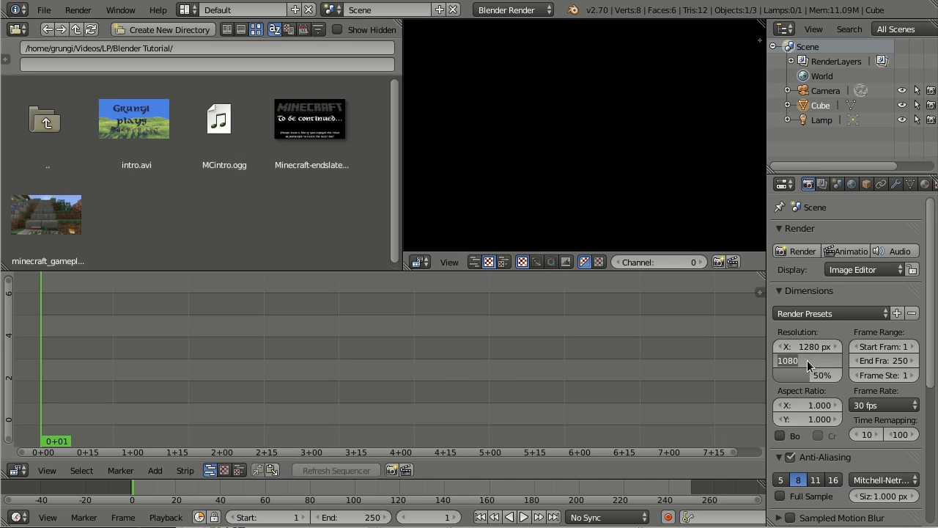
type("720")
key("Return")
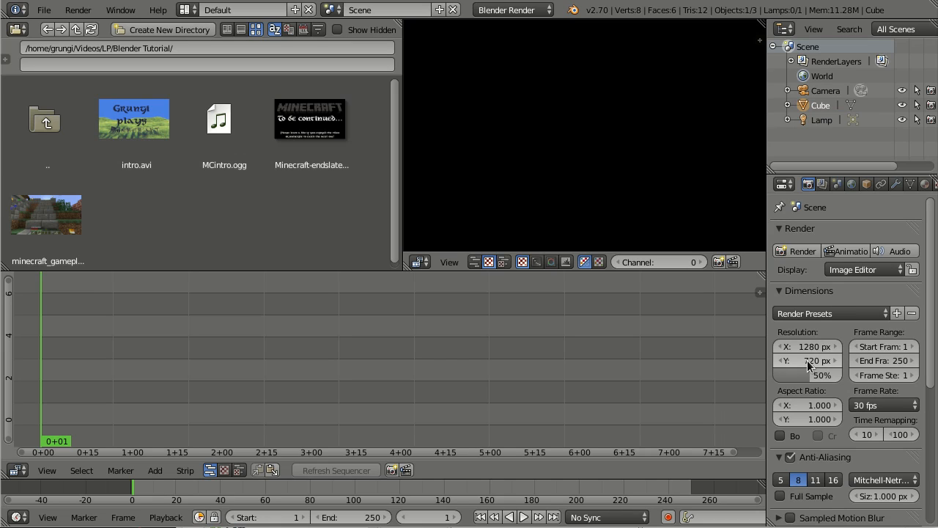
left_click(804, 376)
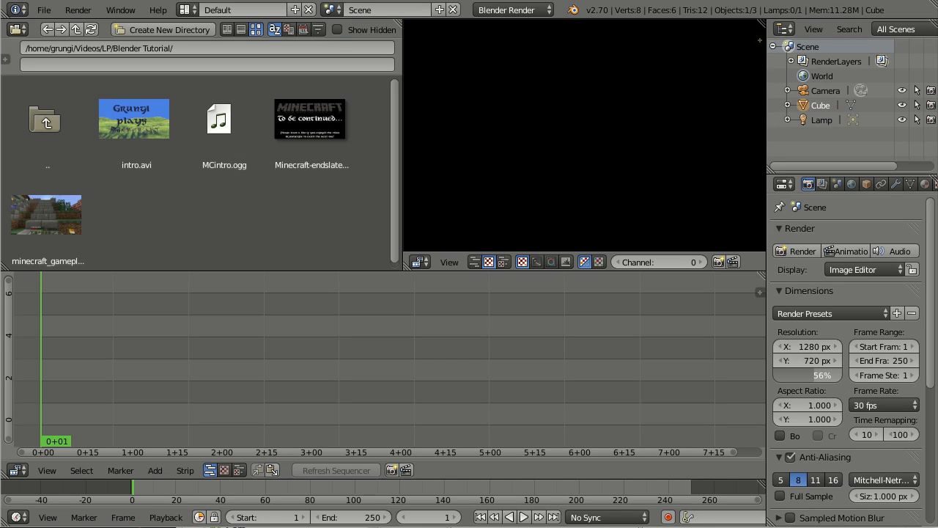
left_click_drag(813, 375, 842, 375)
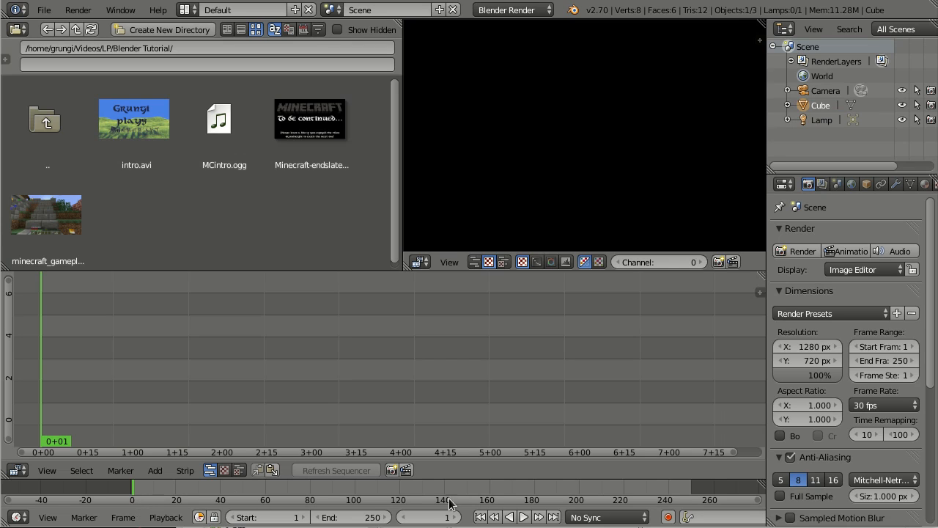
Step: Scrub the current frame through the sequencer and the timeline, and bring it back to frame 0
left_click(667, 511)
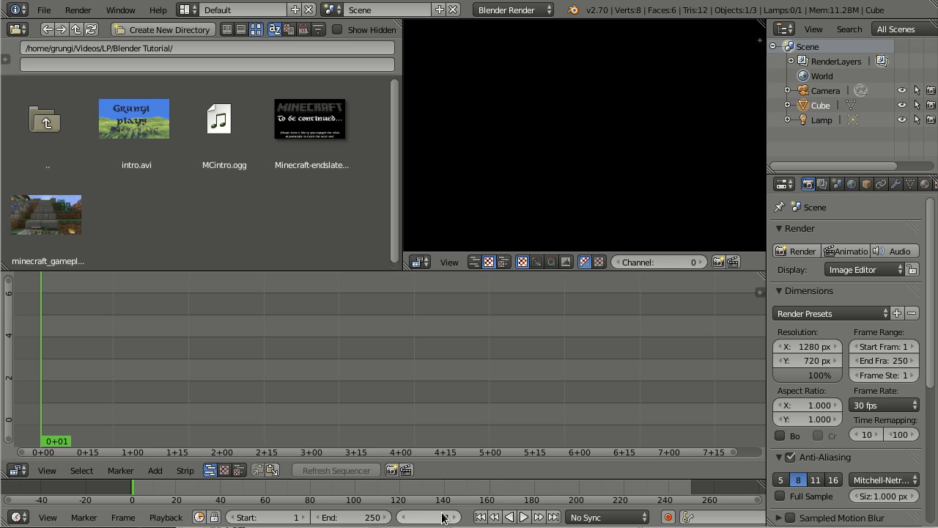
left_click_drag(134, 377, 427, 378)
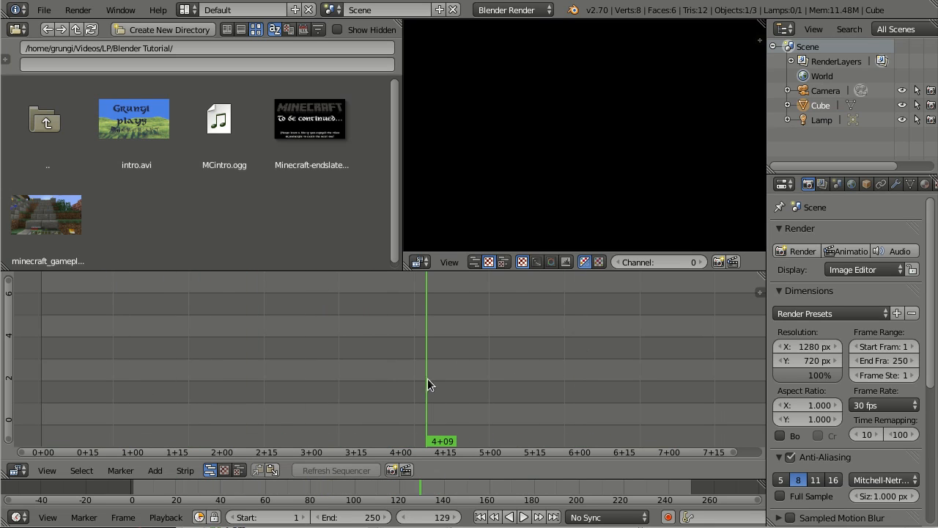
left_click(484, 489)
left_click_drag(491, 491, 338, 493)
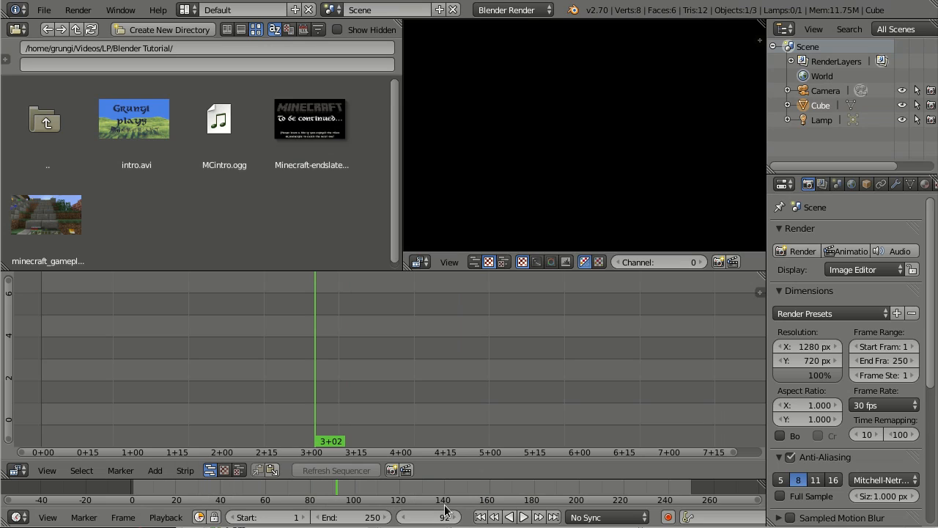
left_click(329, 487)
left_click_drag(329, 487, 122, 490)
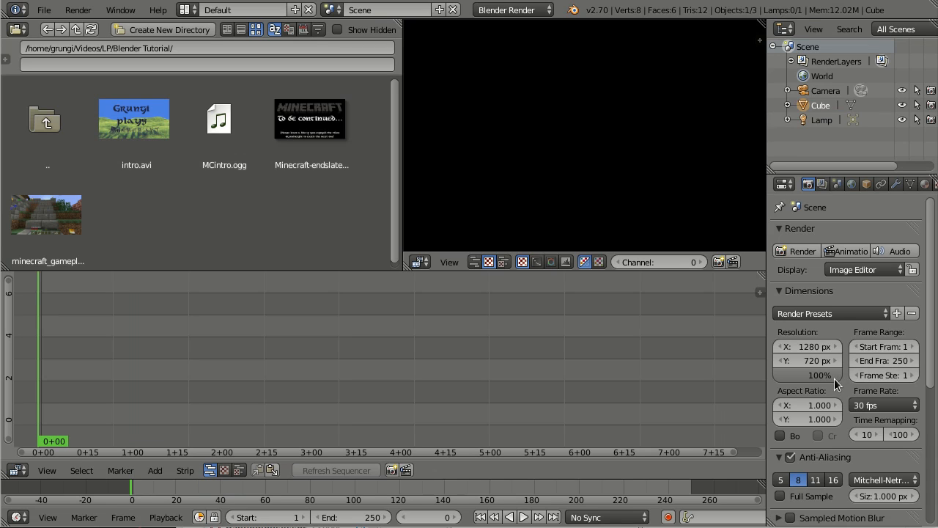
Step: Set the timeline's sync mode to AV-sync and turn on audio scrubbing for playback
scroll(834, 378, "down", 2)
scroll(834, 378, "up", 1)
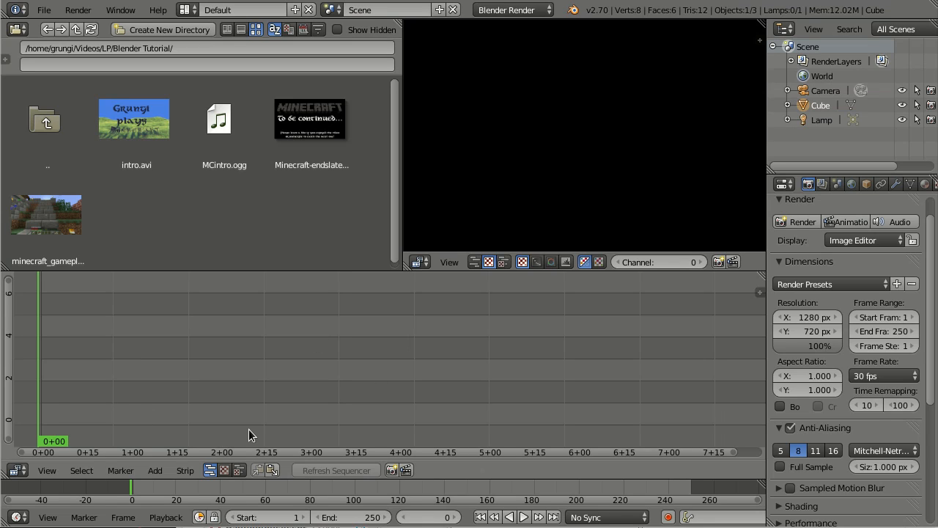
left_click(614, 518)
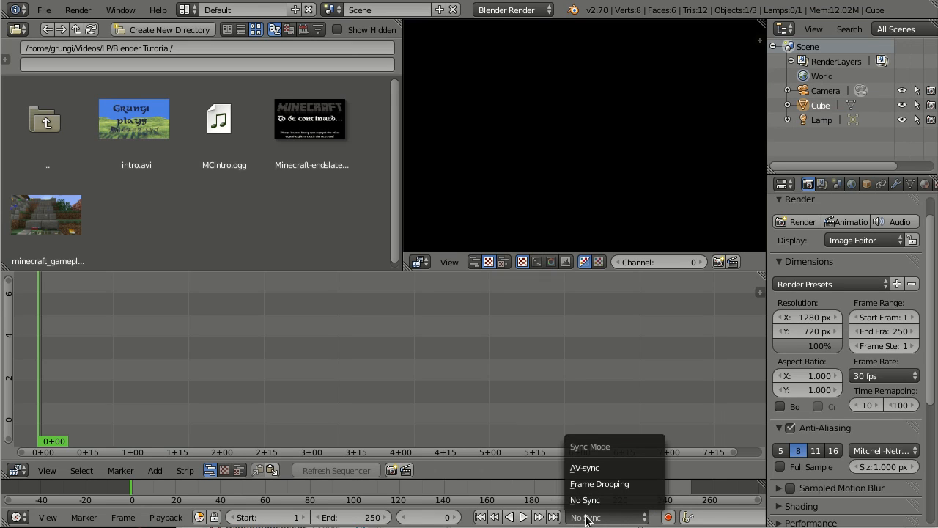
left_click(592, 466)
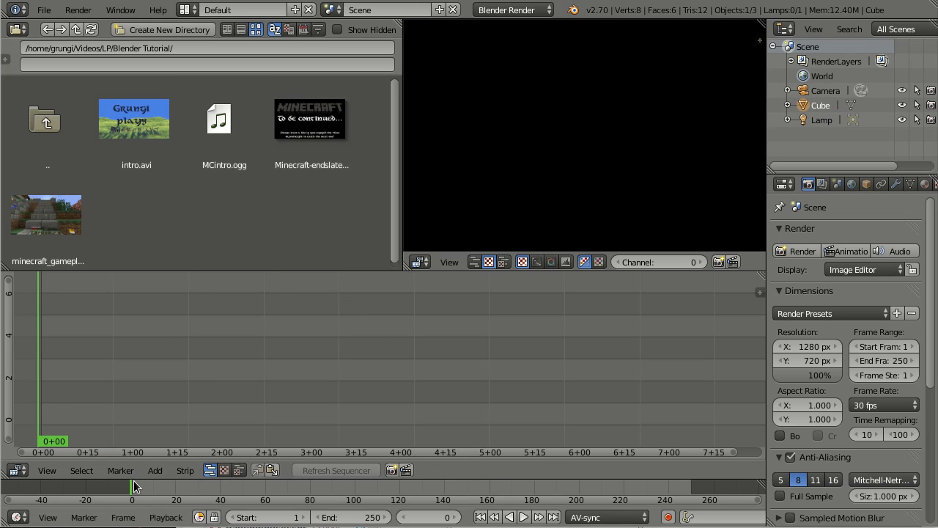
left_click_drag(77, 362, 29, 377)
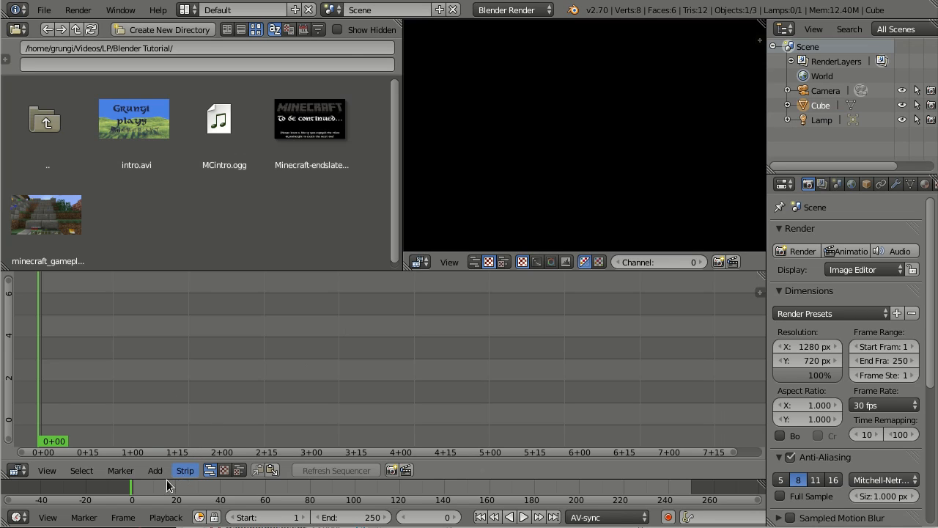
left_click(161, 519)
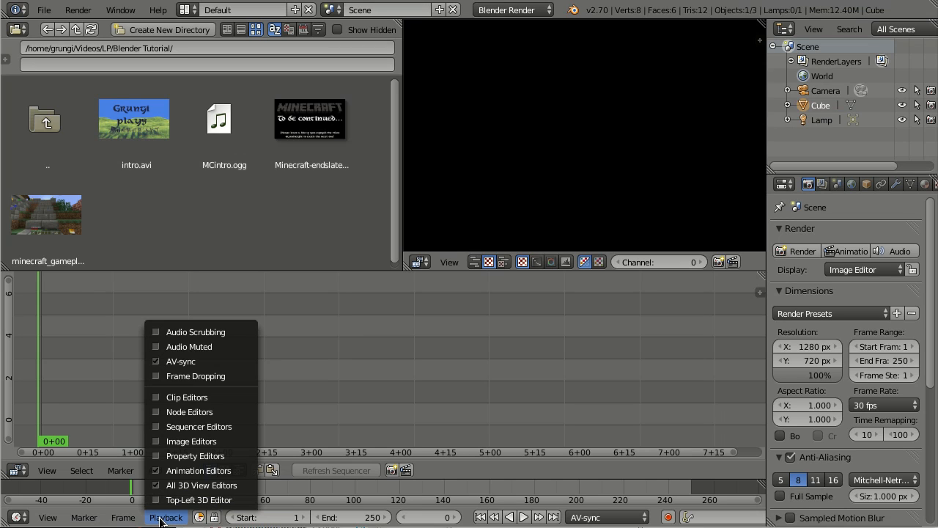
left_click(180, 333)
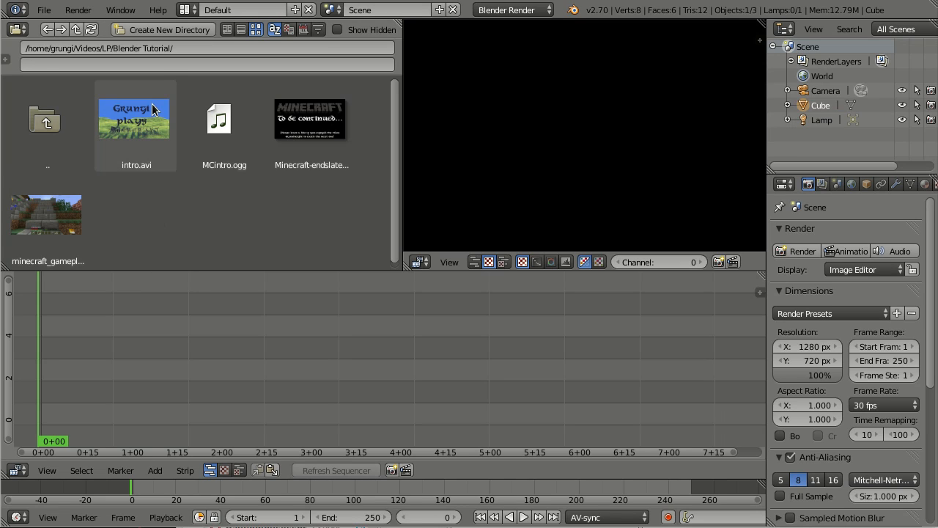
Step: Add intro.avi from the File Browser to the sequencer's lowest channel, starting at frame 0
left_click(157, 161)
left_click(62, 223)
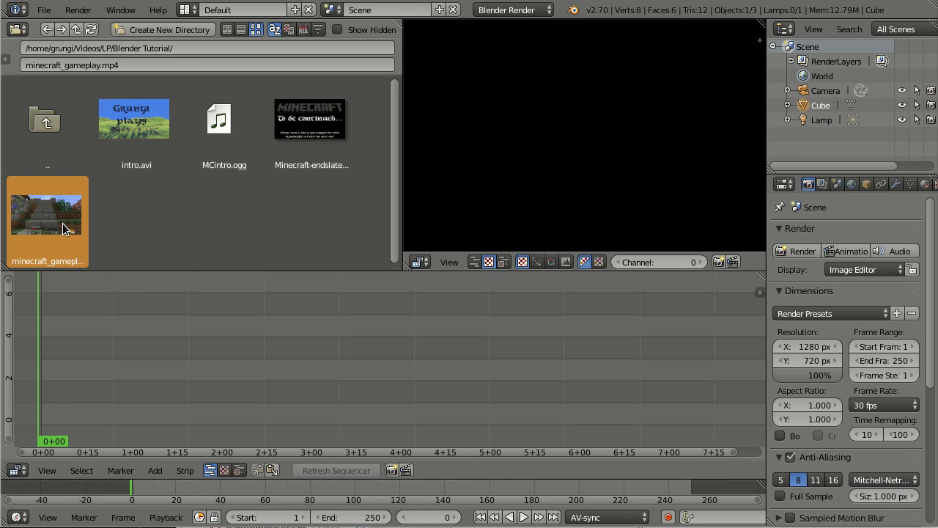
left_click(328, 128)
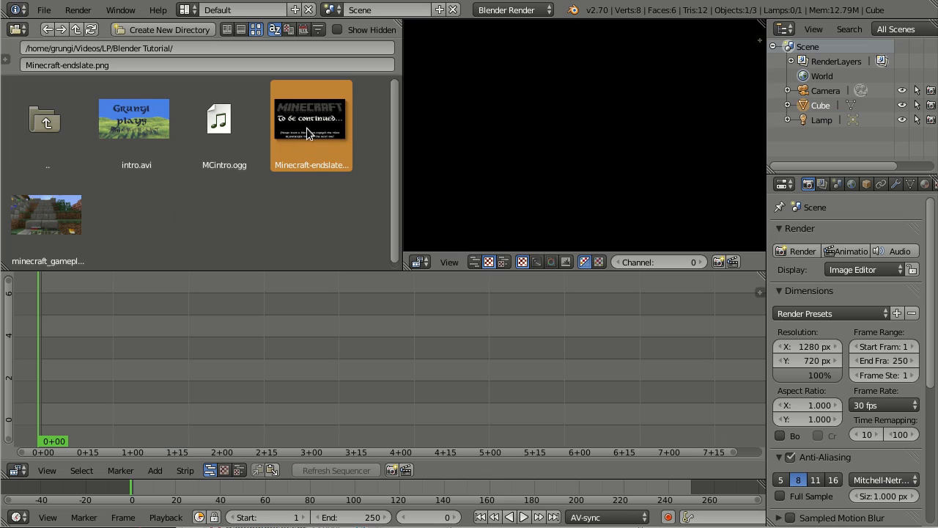
left_click(234, 127)
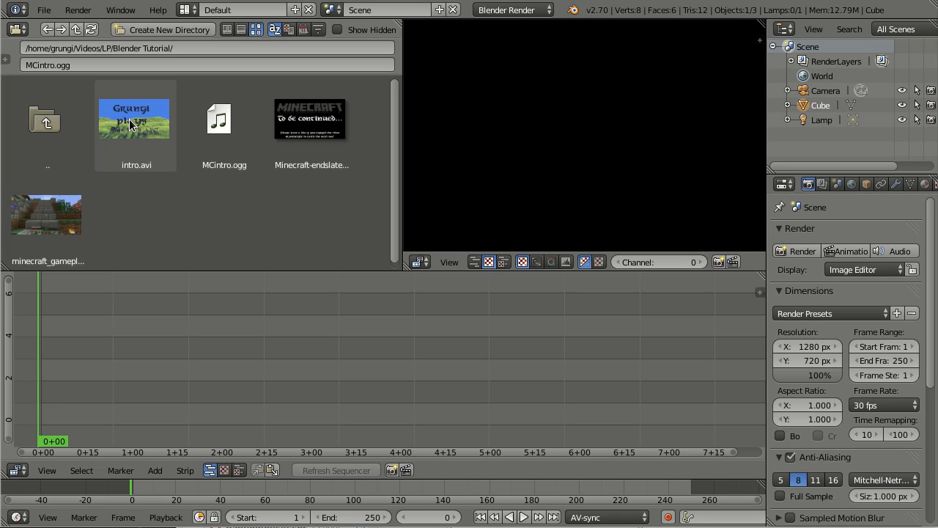
left_click_drag(129, 119, 59, 415)
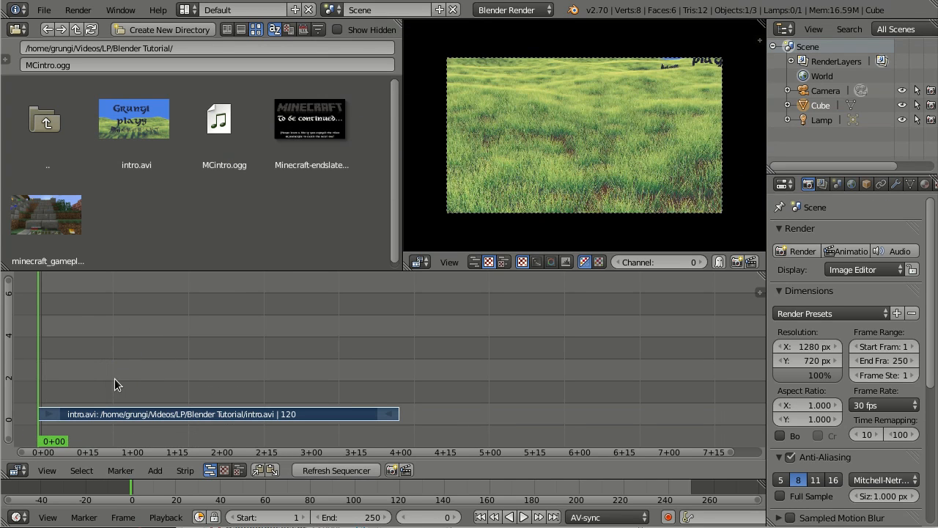
scroll(114, 379, "down", 1)
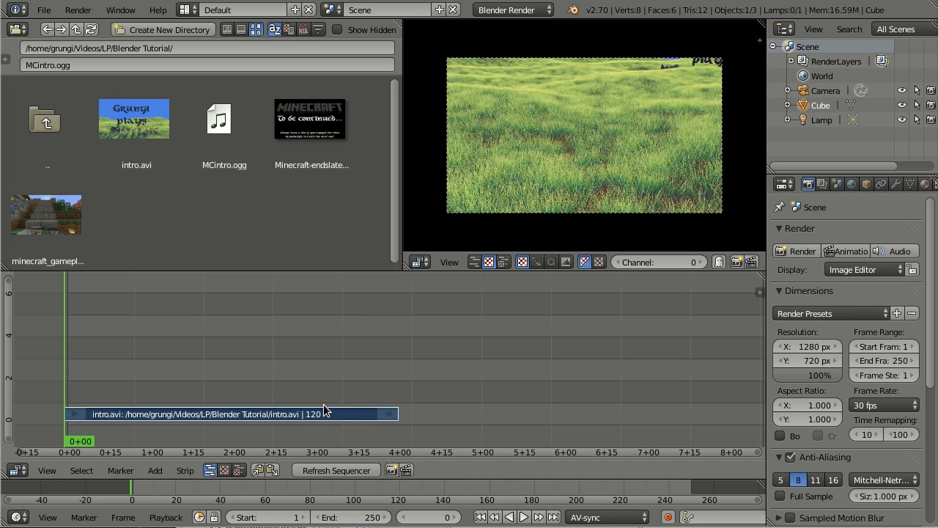
scroll(329, 402, "up", 2)
scroll(328, 402, "down", 2)
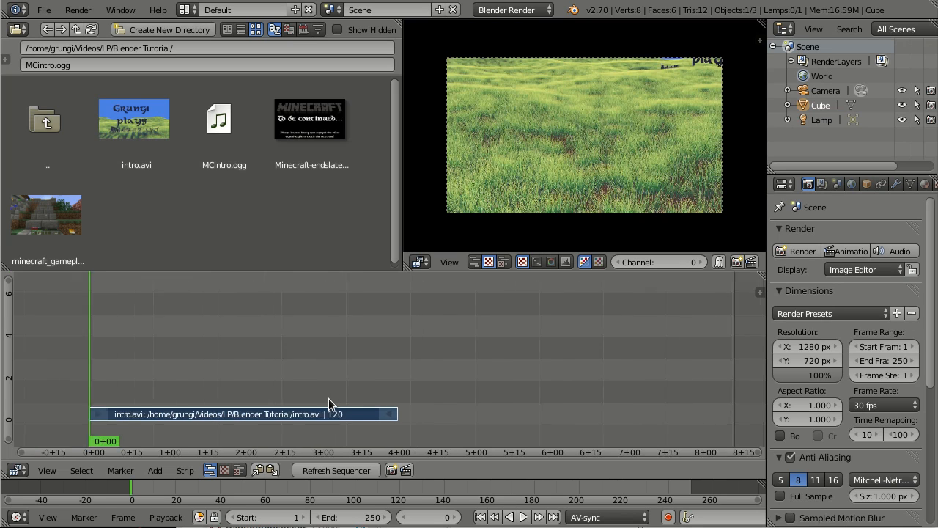
scroll(328, 402, "down", 2)
scroll(329, 402, "up", 2)
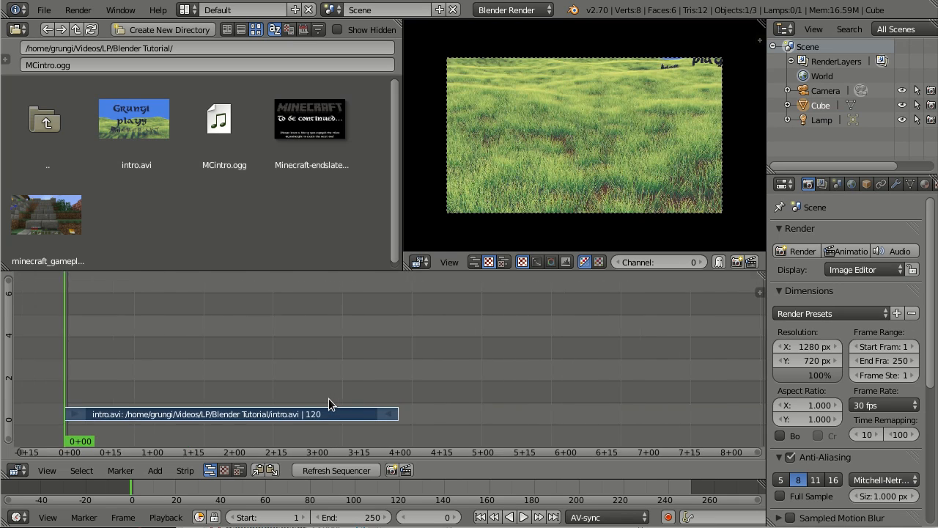
Step: Enlarge the sequencer's channels, play the intro clip, and return the current frame to 0
scroll(328, 402, "down", 1)
scroll(328, 398, "down", 1)
scroll(328, 397, "up", 3)
scroll(329, 397, "down", 2)
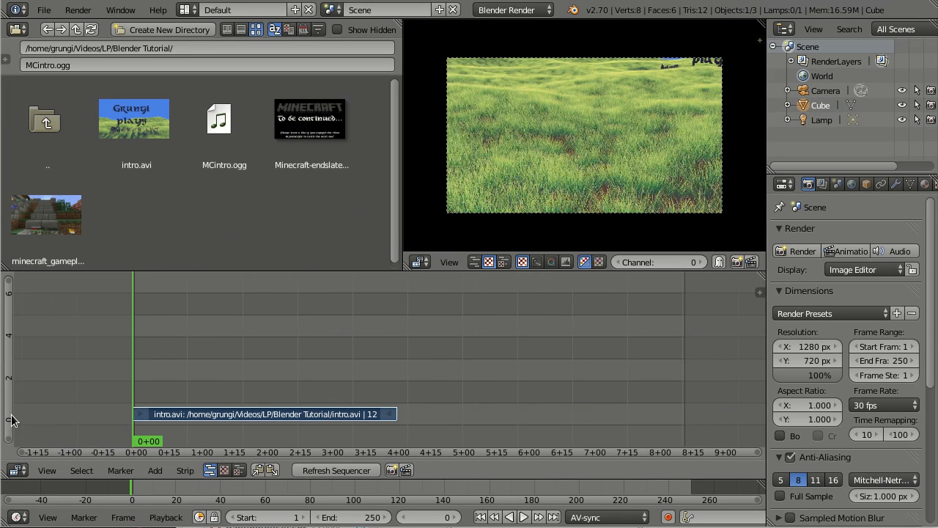
mouse_move(9, 418)
left_mouse_down()
mouse_move(12, 315)
mouse_move(9, 423)
left_mouse_up()
left_click_drag(9, 283, 6, 349)
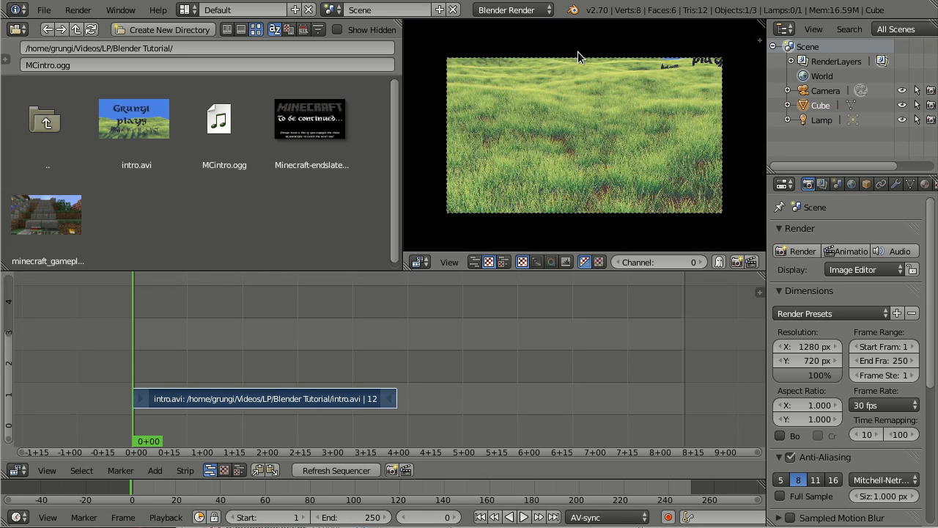
key("alt+a")
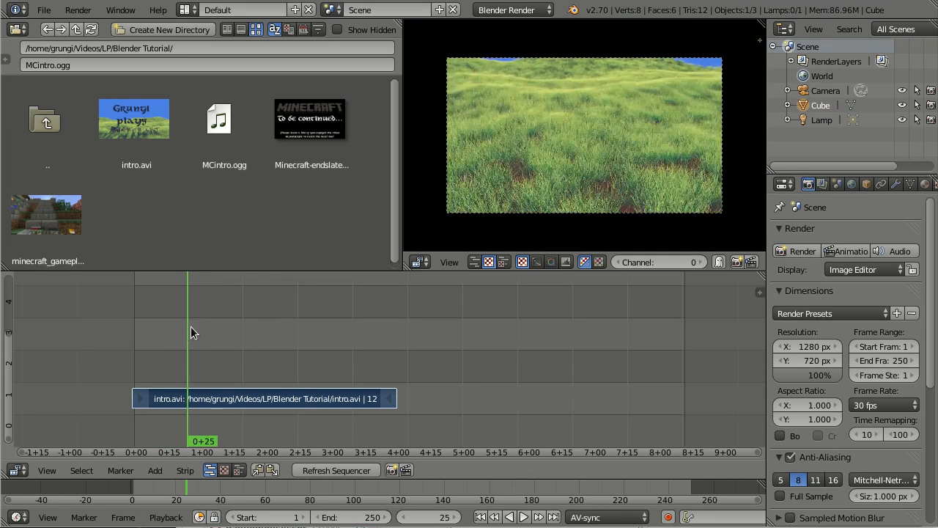
left_click_drag(294, 313, 112, 343)
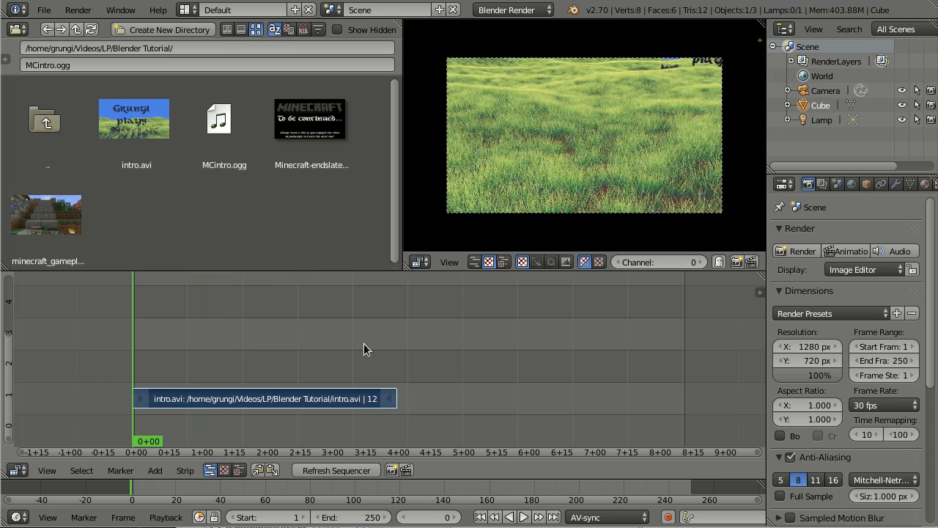
key("alt+a")
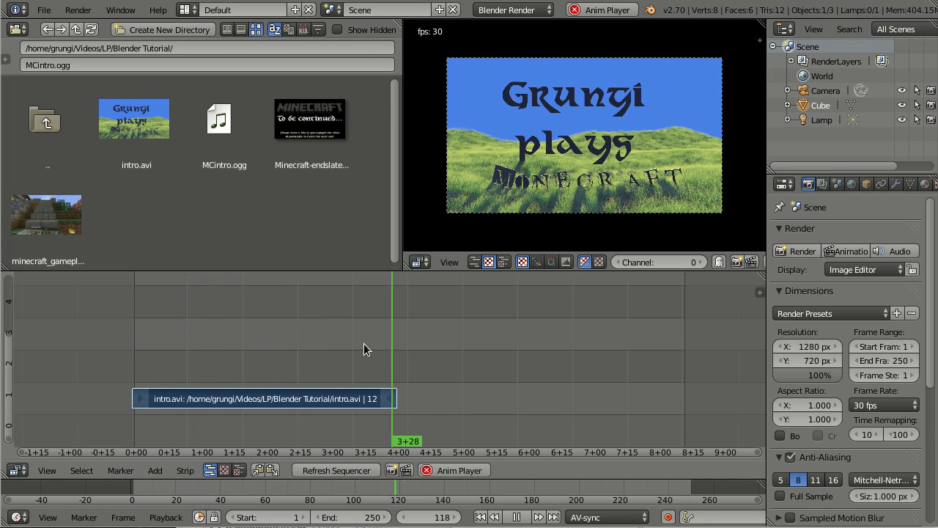
key("alt+a")
left_click_drag(377, 339, 109, 390)
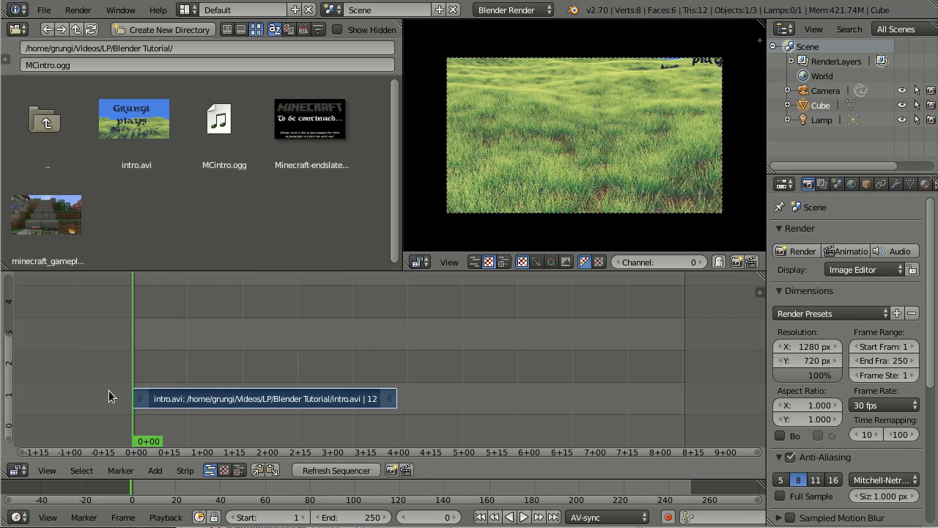
Step: Play the sequence with the timeline's playback controls, pause it, and jump back to the first frame
left_click(523, 517)
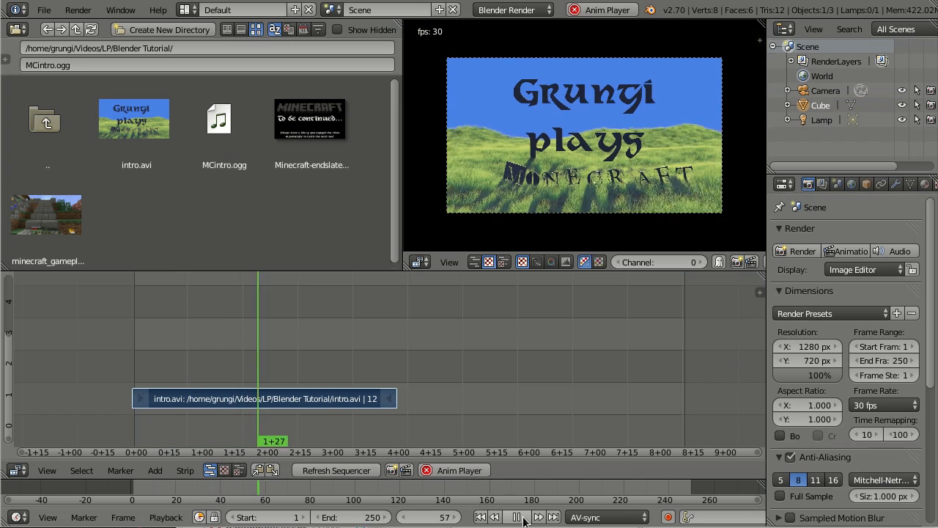
left_click(516, 517)
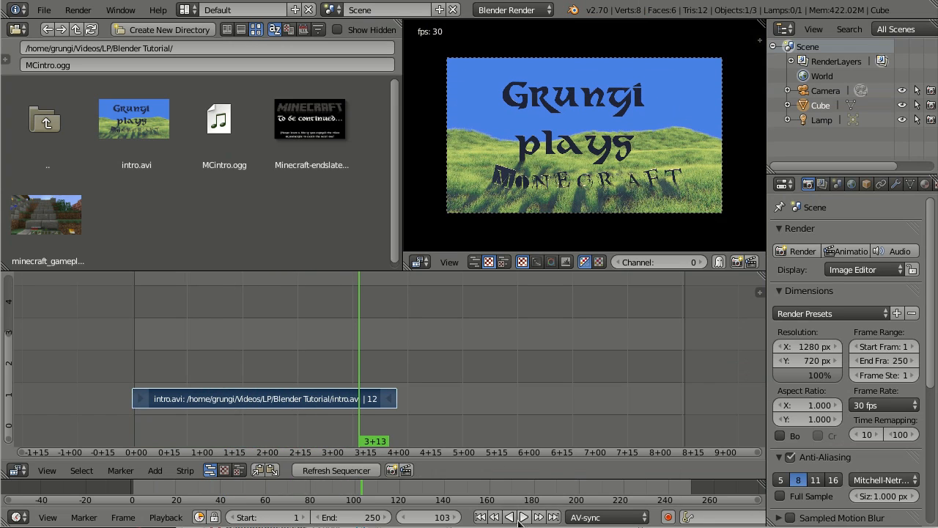
left_click(480, 516)
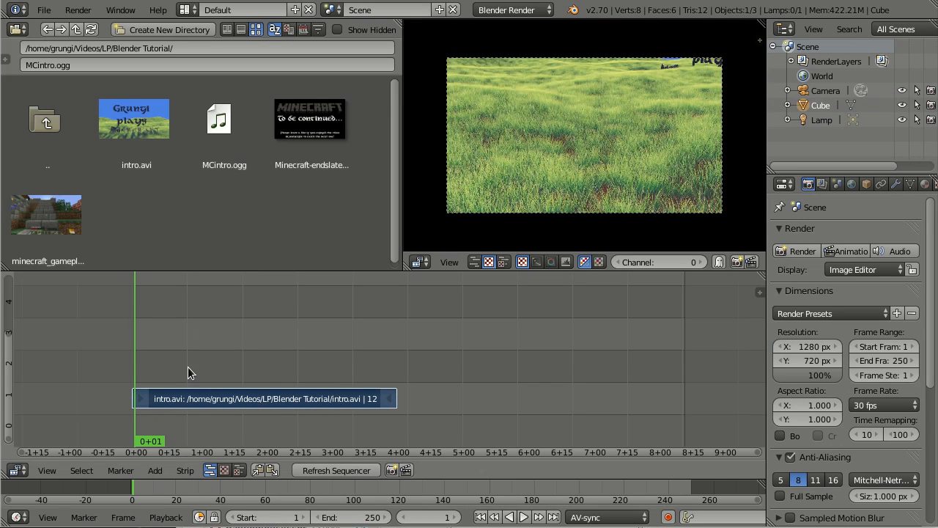
Step: Scrub back and forth through the intro.avi strip in the sequencer, stopping at frame 102
left_click_drag(188, 367, 392, 376)
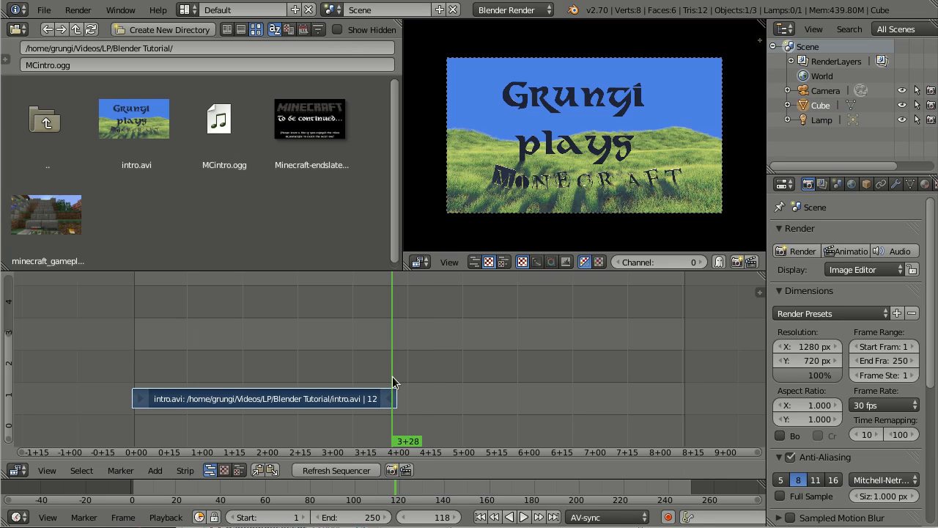
left_click_drag(392, 376, 269, 377)
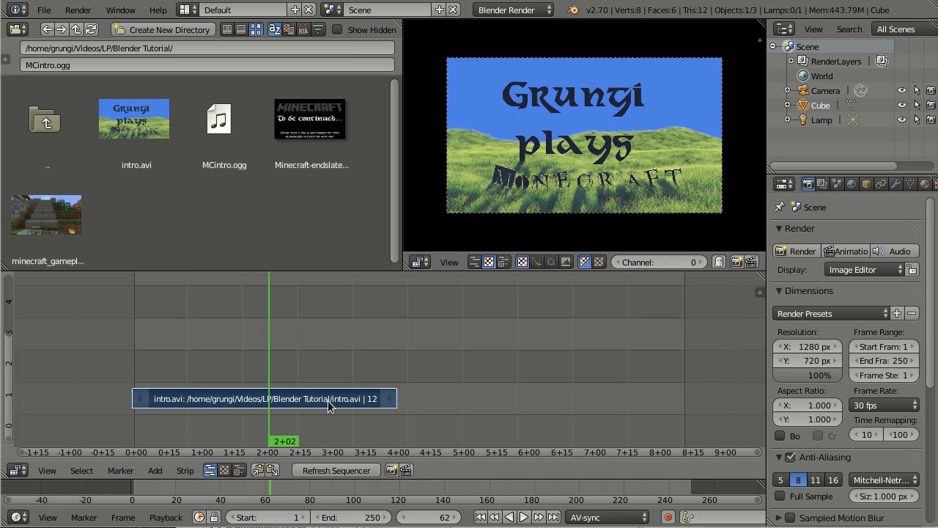
left_click(389, 403)
right_click(365, 384)
left_click_drag(326, 360, 317, 404)
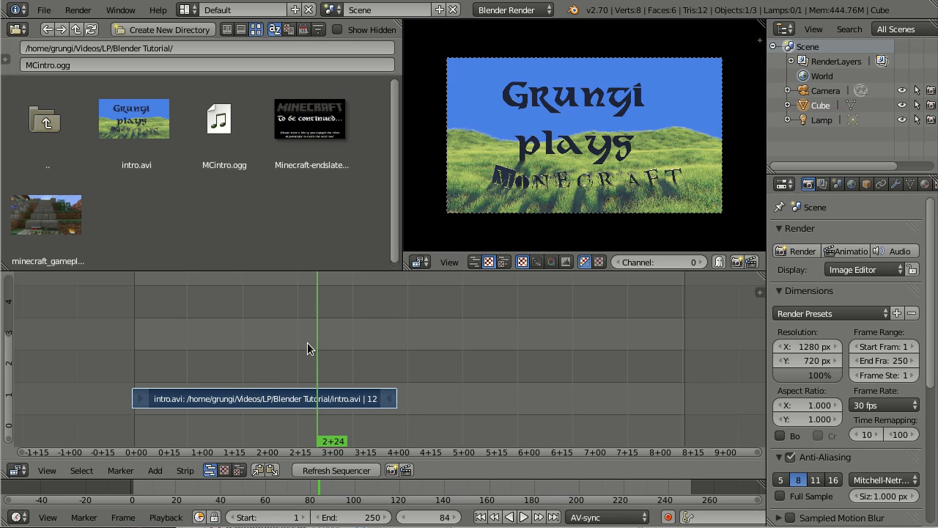
left_click_drag(286, 367, 357, 400)
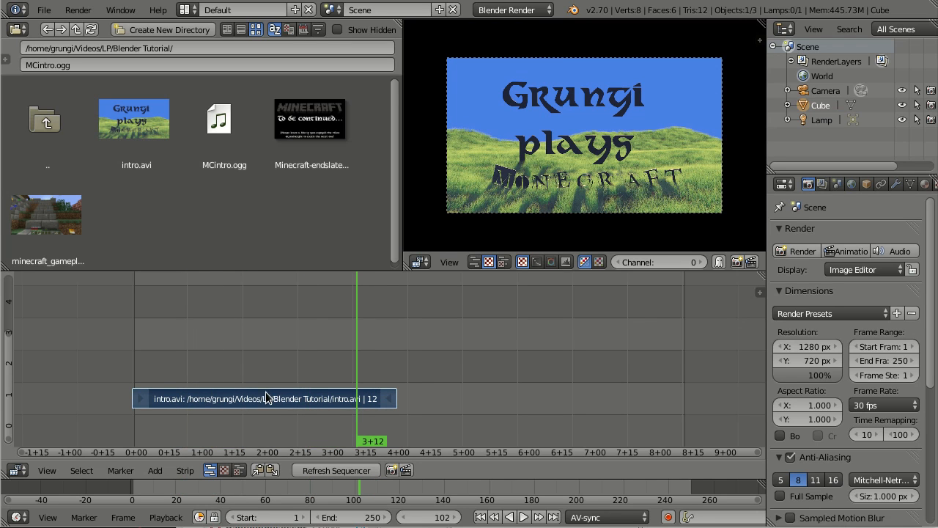
Step: Select the intro.avi strip, try to slide it through the sequencer, and cancel the move
right_click(264, 401)
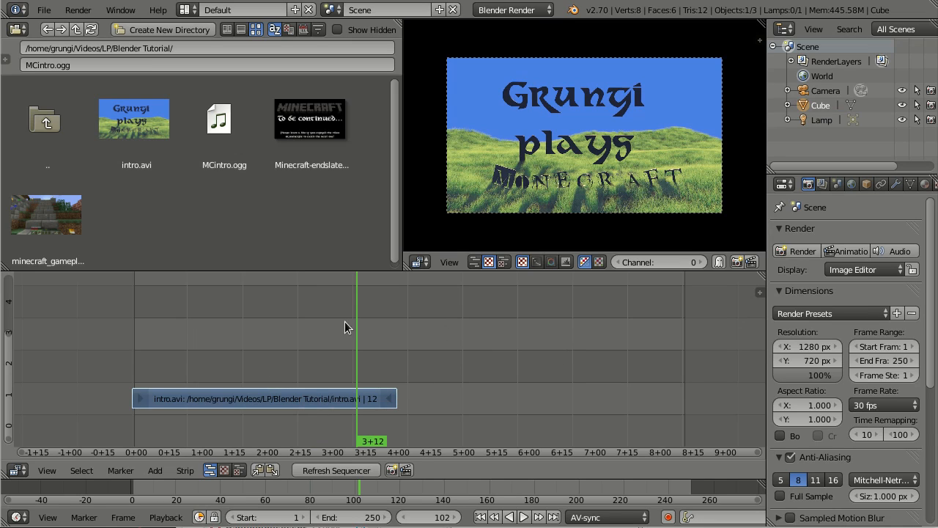
right_click(267, 400)
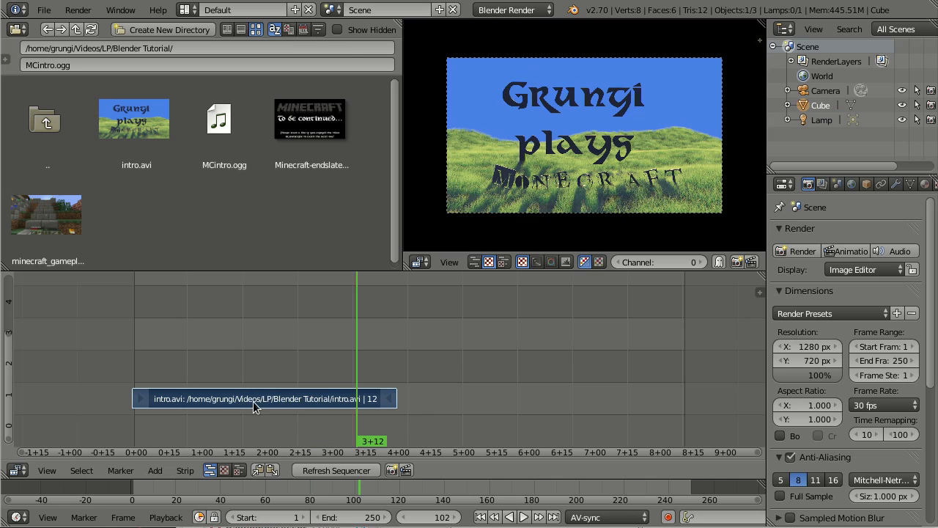
left_click_drag(304, 399, 269, 402)
key("g")
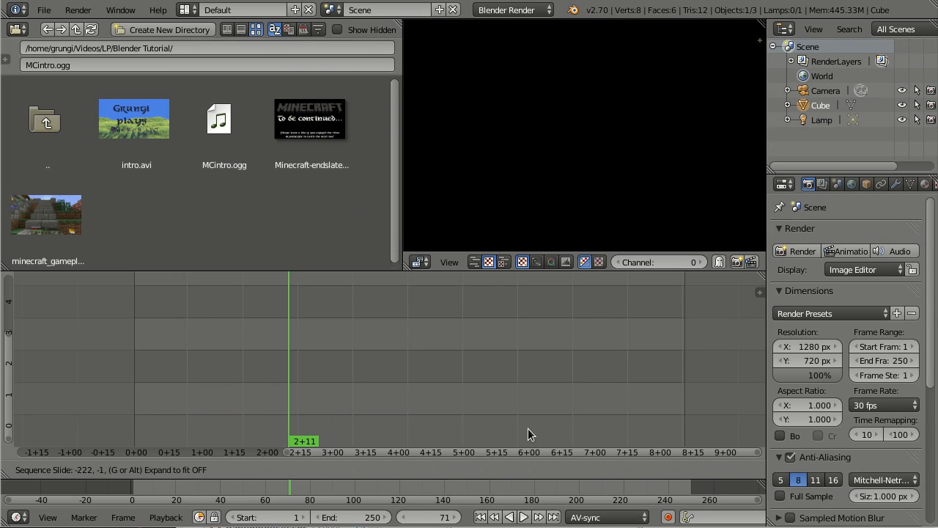
right_click(520, 396)
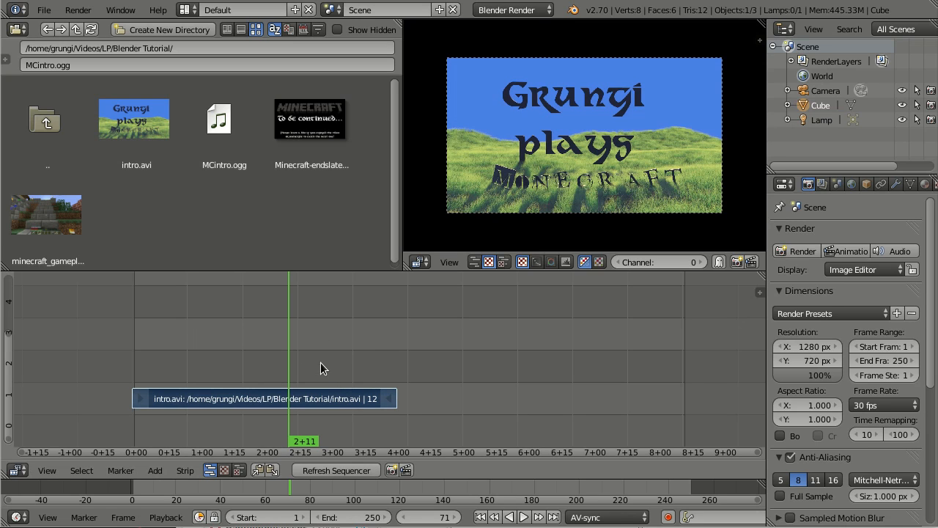
Step: Extend the intro.avi strip by moving only its end handle to frame 150
left_click_drag(289, 345, 345, 370)
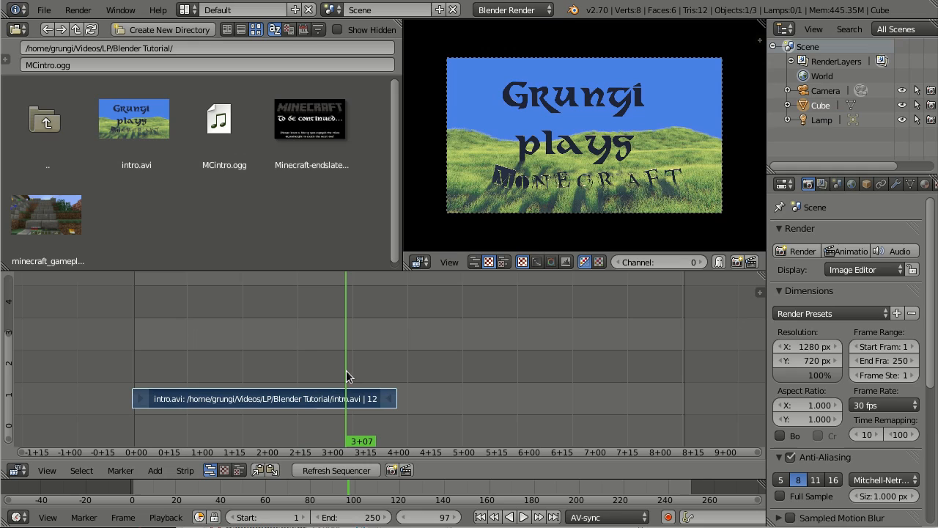
right_click(391, 405)
key("g")
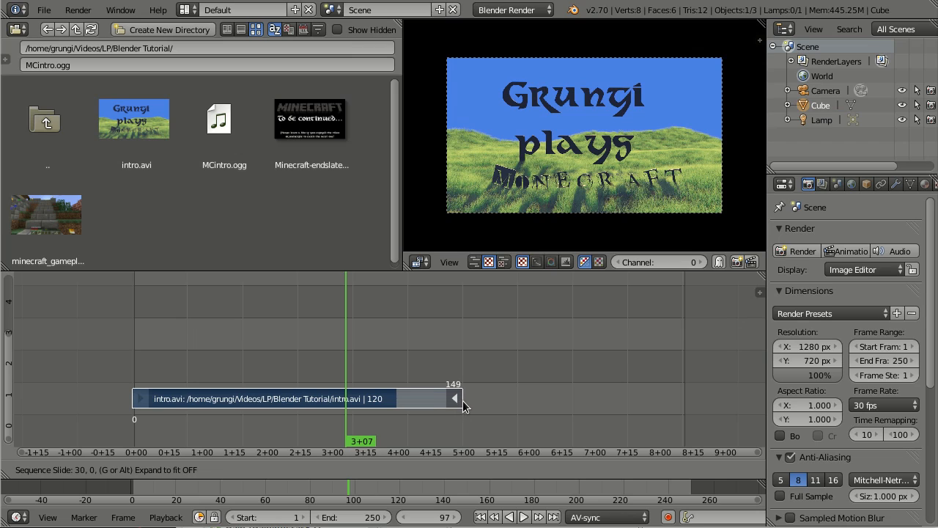
left_click(464, 405)
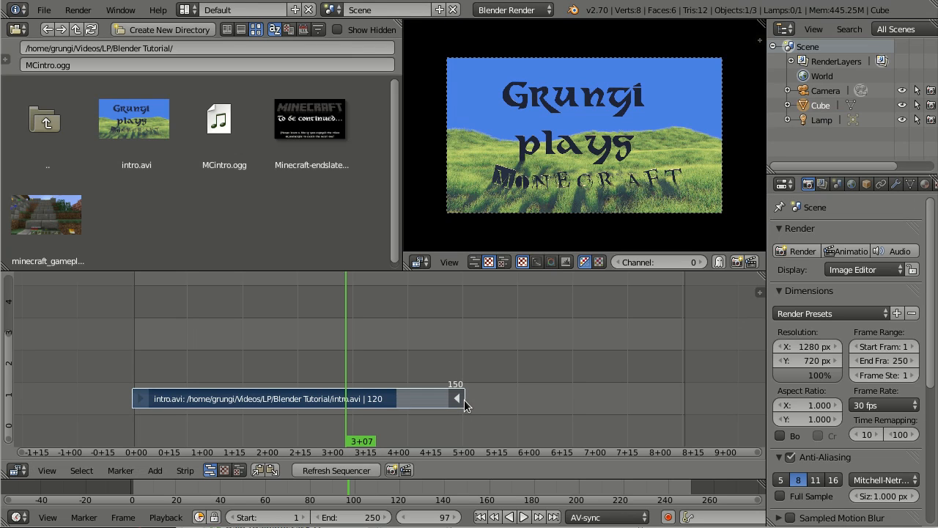
Step: Return the current frame to 0 and add MCintro.ogg from the File Browser to channel 2, starting at frame 0
left_click_drag(474, 357, 117, 365)
left_click(464, 327)
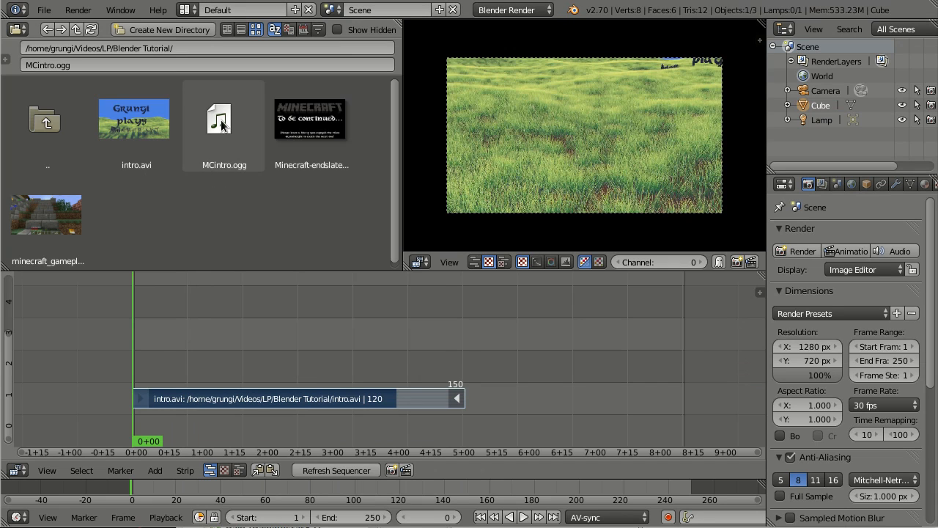
left_click_drag(219, 125, 150, 365)
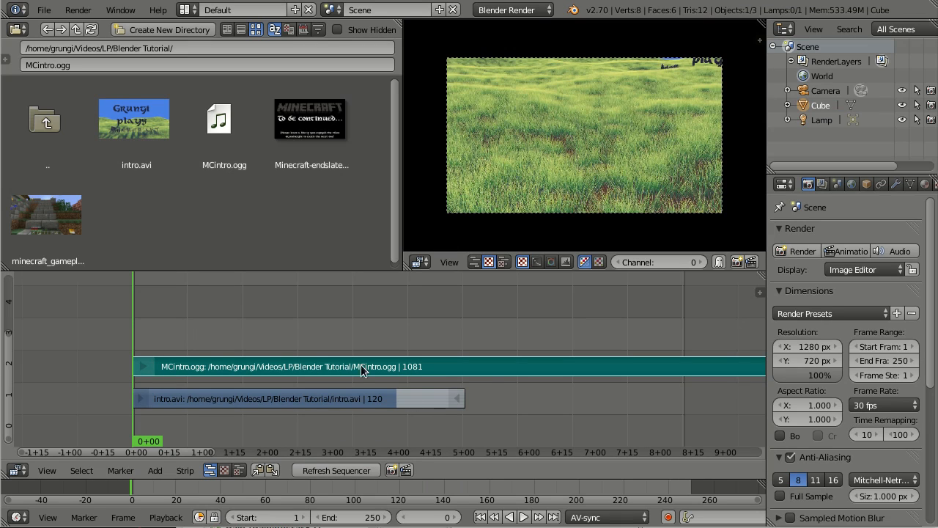
Step: Select the end handle of the MCintro.ogg strip and set the timeline's end frame to 1080 to match it
scroll(520, 344, "down", 1)
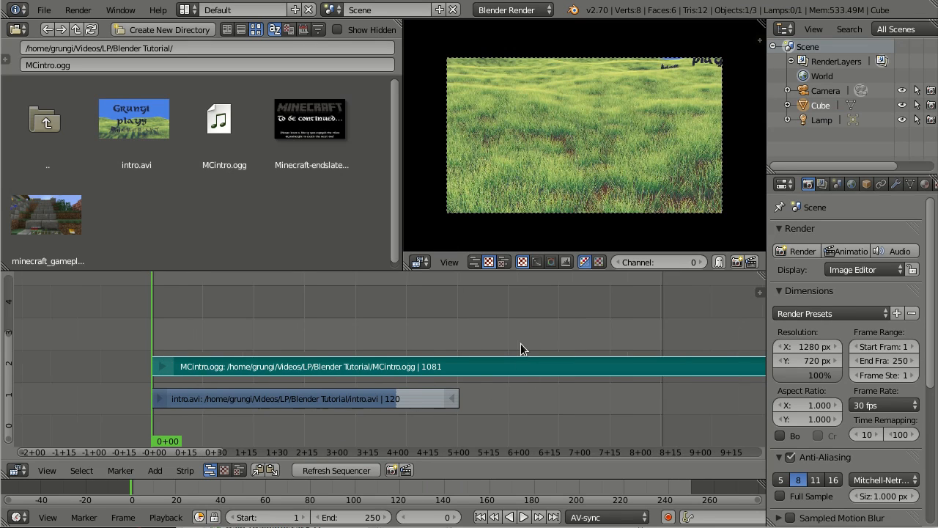
scroll(520, 349, "down", 3)
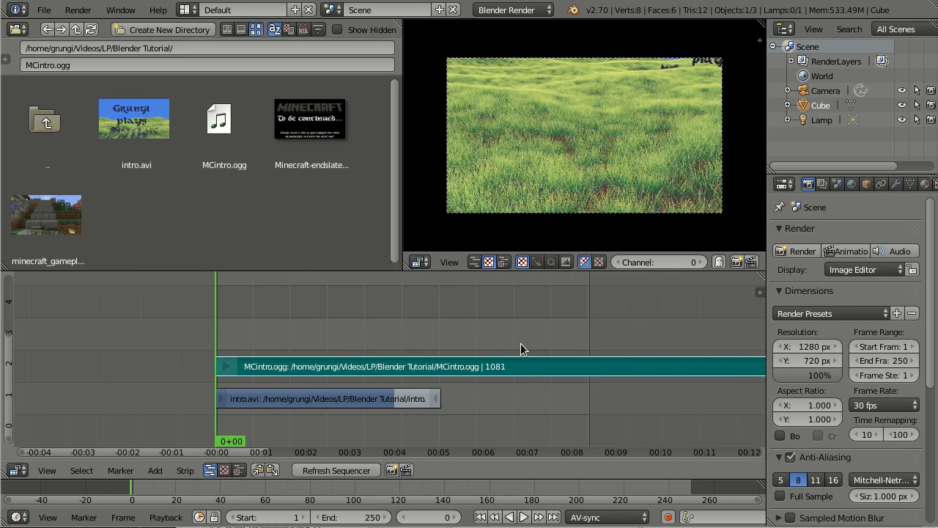
middle_click_drag(548, 319, 131, 307)
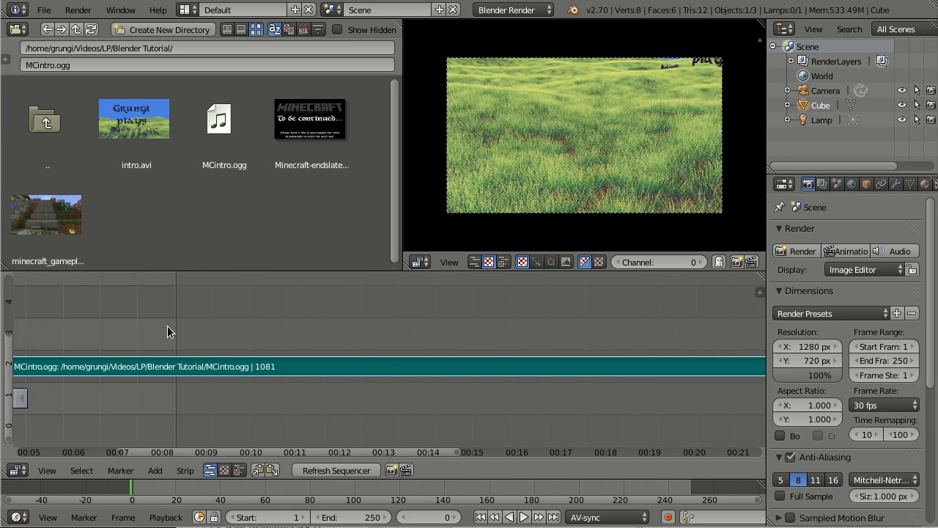
middle_click_drag(560, 327, 51, 307)
middle_click_drag(525, 327, 321, 313)
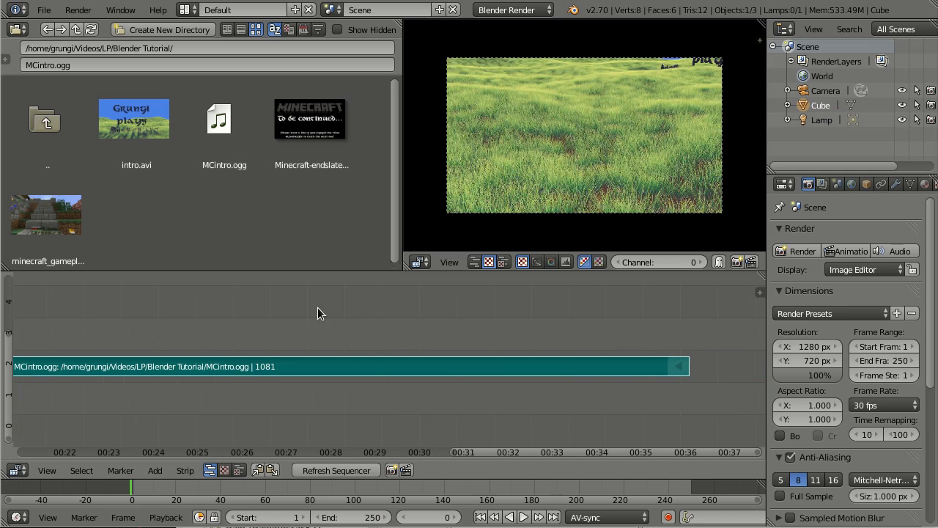
right_click(679, 369)
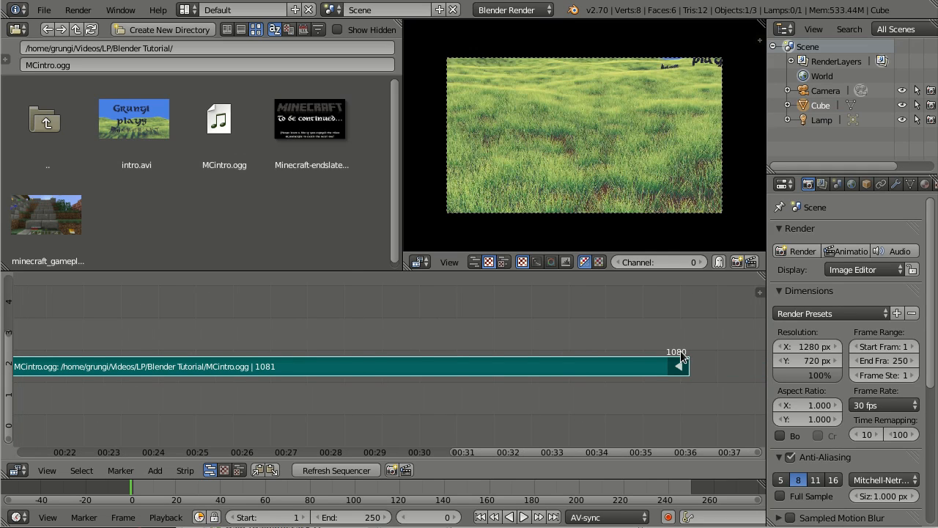
left_click(366, 518)
type("1080")
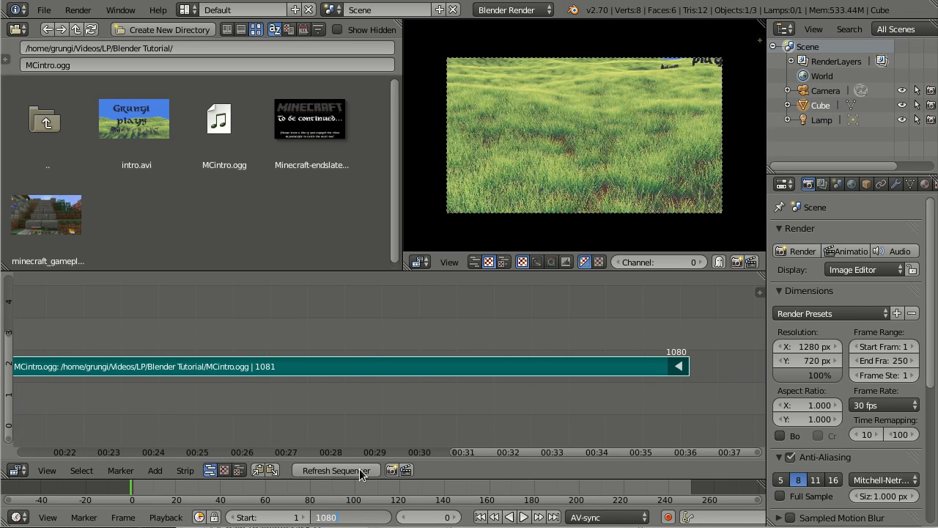
key("Return")
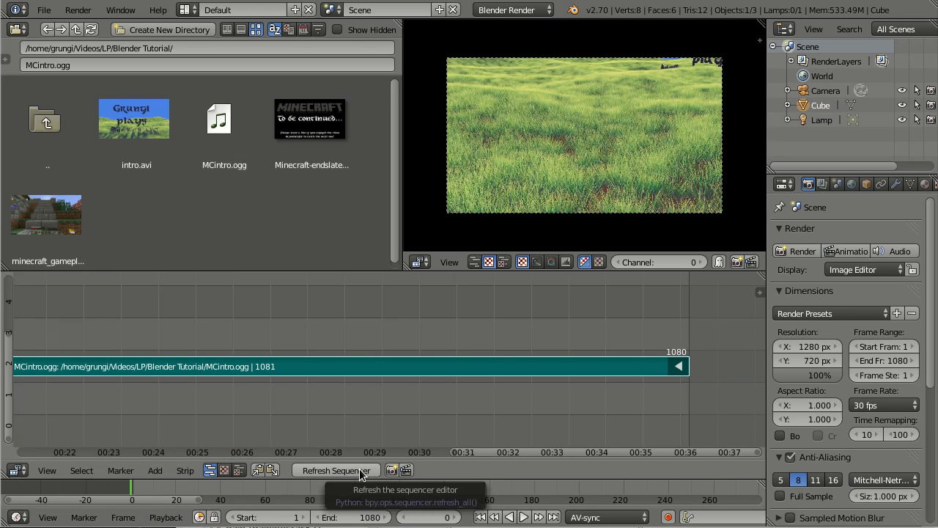
Step: Enlarge the sequencer's channels, scrub to frame 273, and show the strip properties of MCintro.ogg
scroll(500, 327, "up", 10, "ctrl")
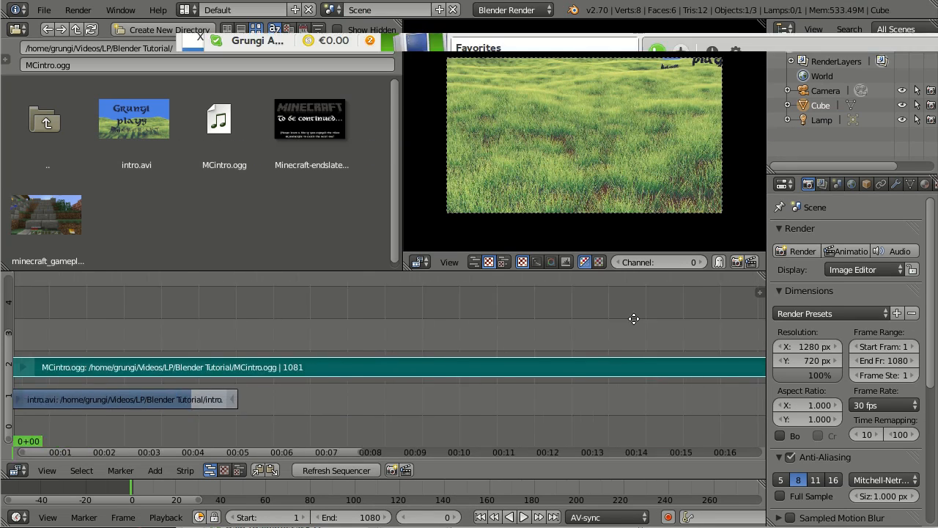
middle_click_drag(264, 293, 349, 300)
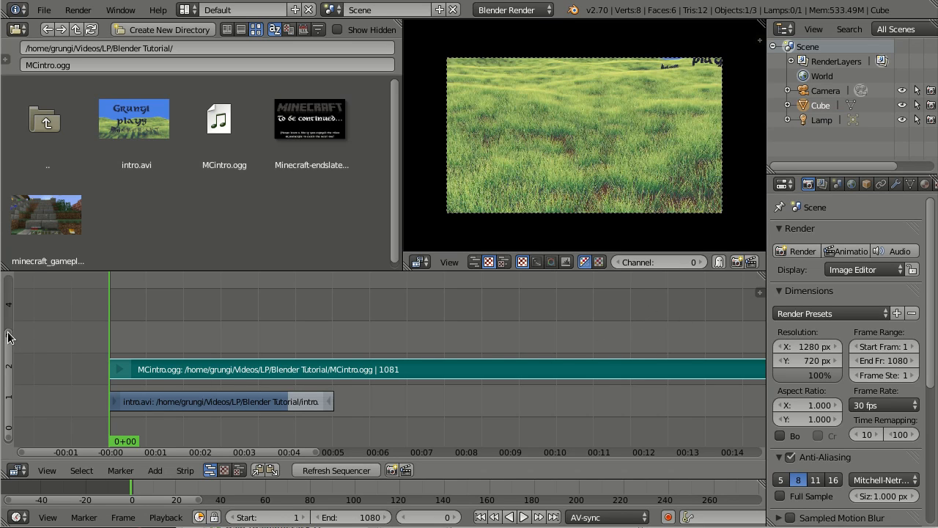
left_click_drag(8, 334, 10, 374)
middle_click_drag(409, 375, 403, 428)
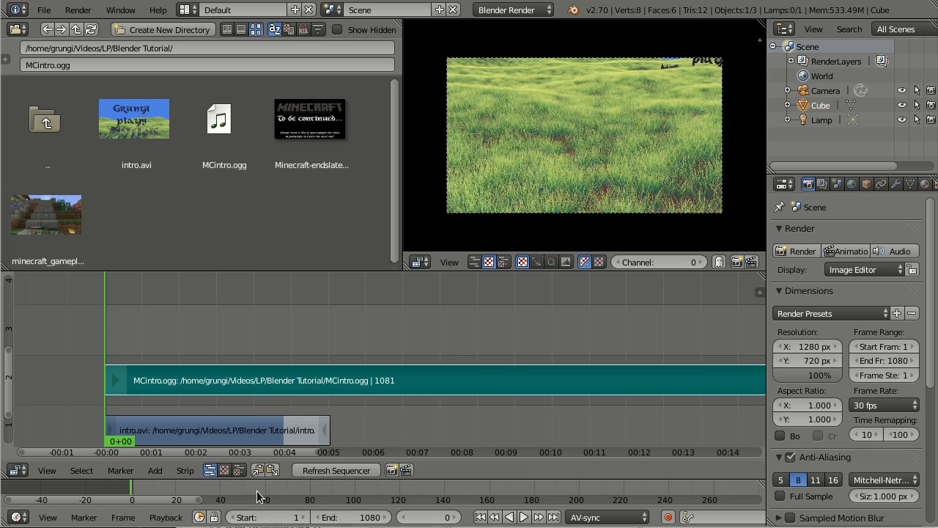
mouse_move(267, 452)
left_mouse_down()
mouse_move(319, 456)
mouse_move(230, 454)
mouse_move(340, 442)
mouse_move(250, 445)
mouse_move(272, 439)
left_mouse_up()
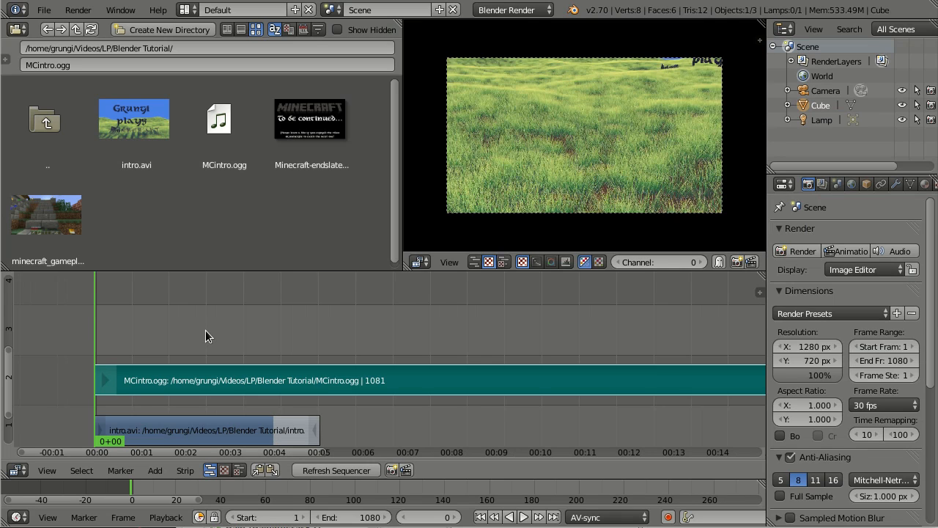
left_click_drag(205, 329, 502, 325)
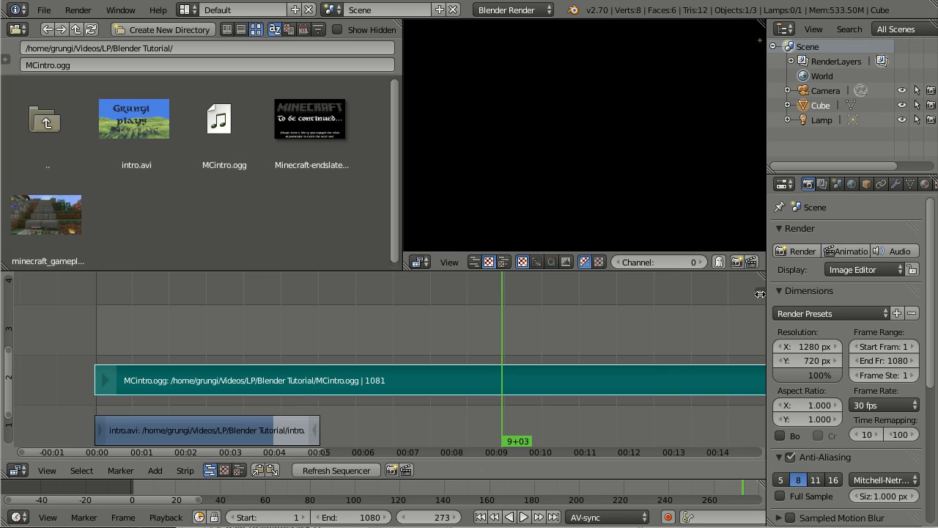
left_click_drag(759, 294, 605, 294)
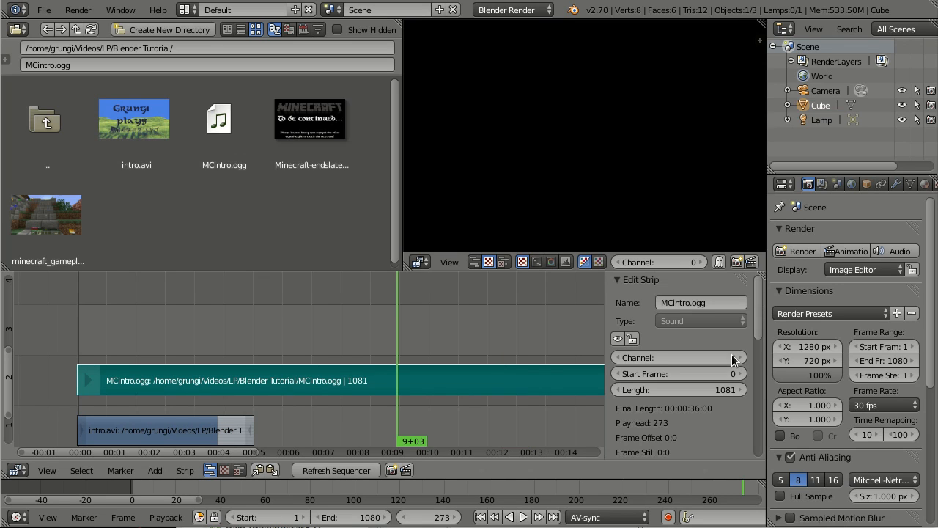
Step: Widen the strip properties and compare the settings of the intro.avi strip with those of MCintro.ogg
scroll(729, 357, "down", 2)
scroll(727, 357, "up", 2)
mouse_move(606, 304)
left_mouse_down()
mouse_move(632, 303)
mouse_move(622, 304)
left_mouse_up()
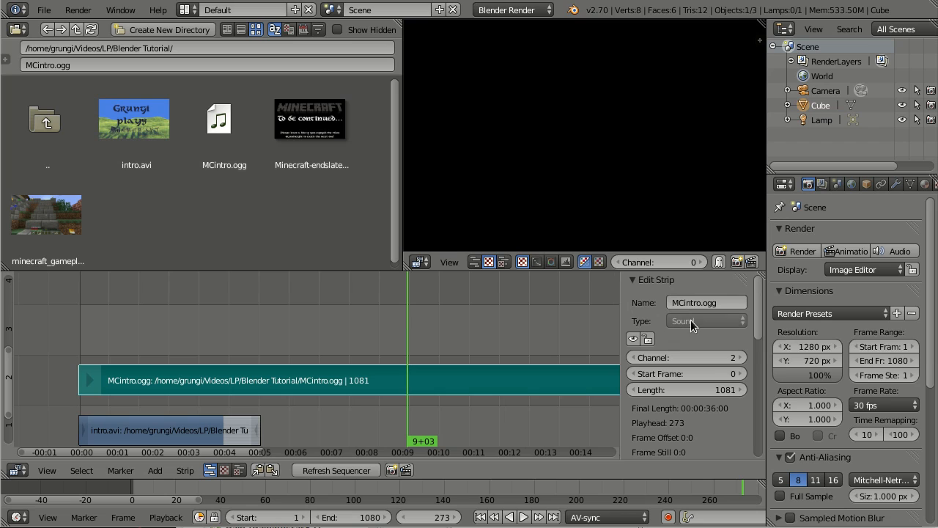
right_click(192, 435)
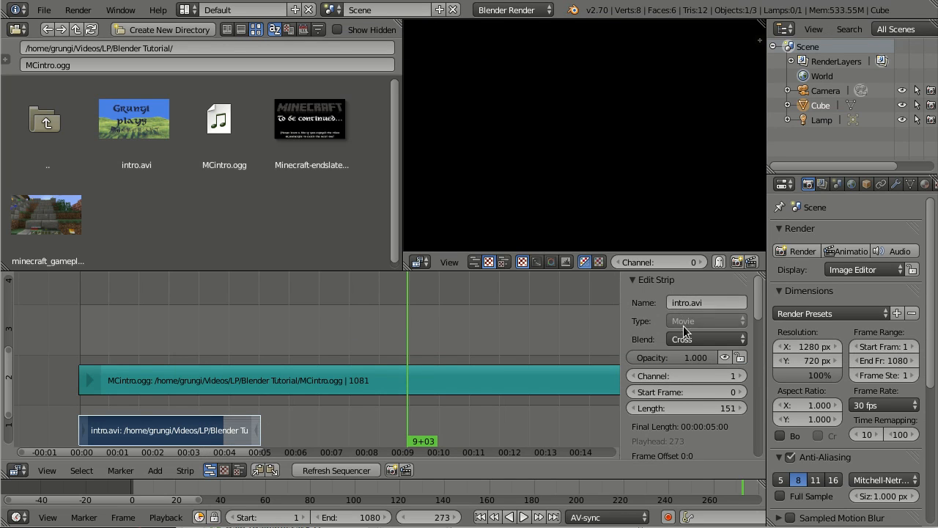
right_click(500, 378)
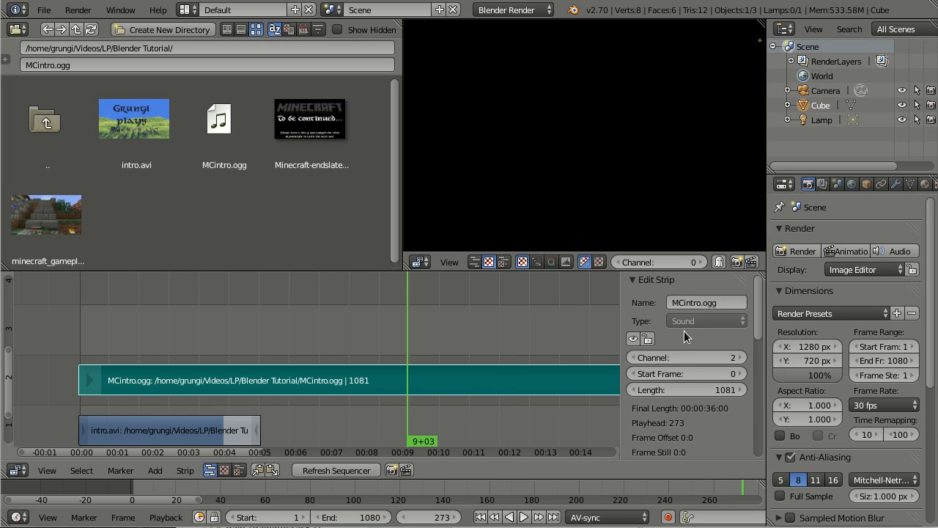
Step: Set the volume of the MCintro.ogg sound strip to 0.2
scroll(683, 331, "down", 2)
scroll(684, 331, "down", 4)
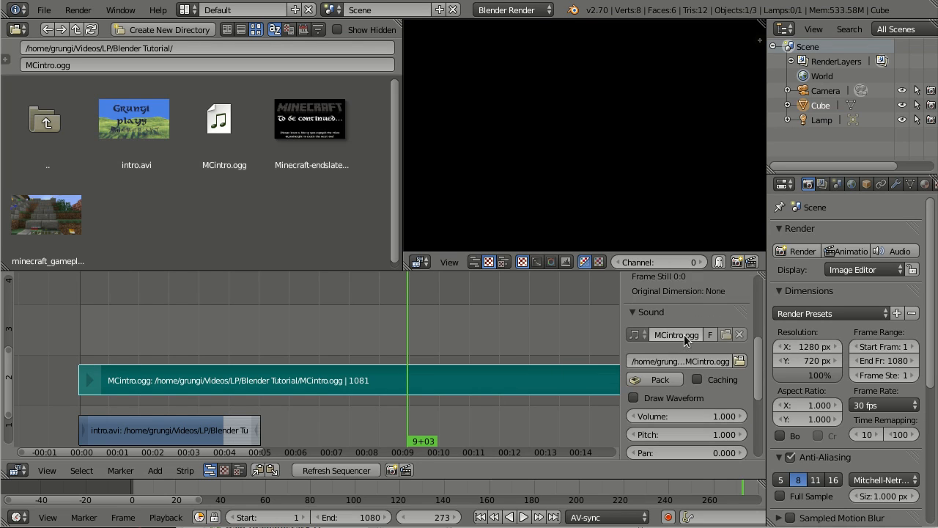
scroll(681, 321, "down", 5)
scroll(681, 321, "up", 5)
scroll(681, 321, "down", 1)
scroll(689, 327, "down", 1)
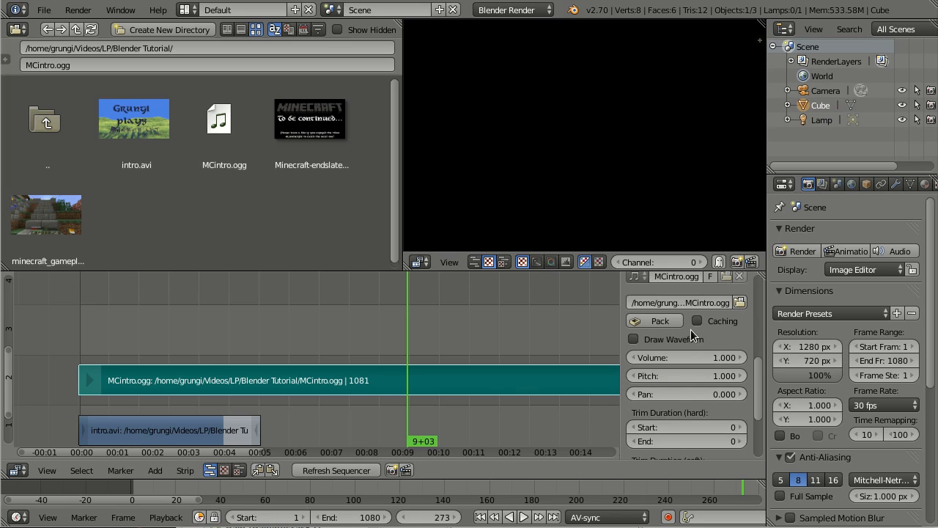
left_click(678, 359)
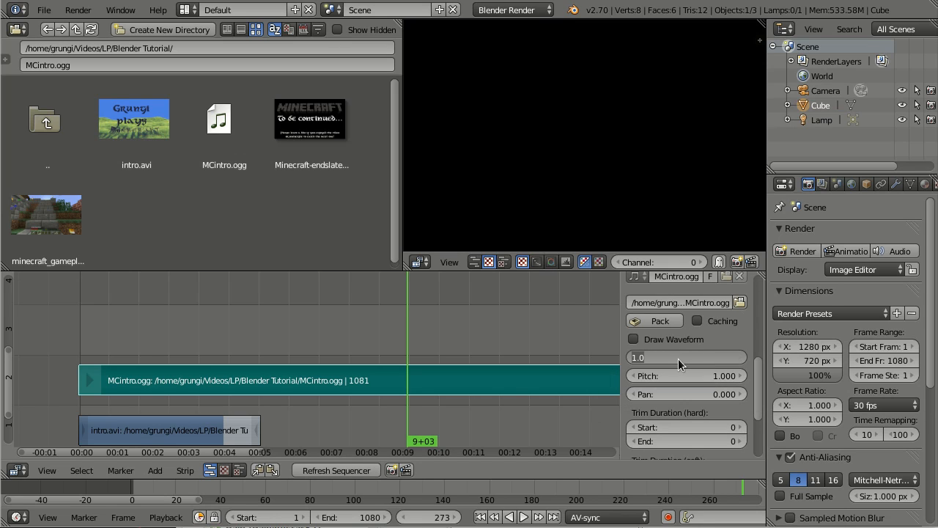
type("0.2")
key("Return")
Step: Play the sequence from frame 0 to check the music level, stop, and scrub past the intro to frame 202
left_click(66, 322)
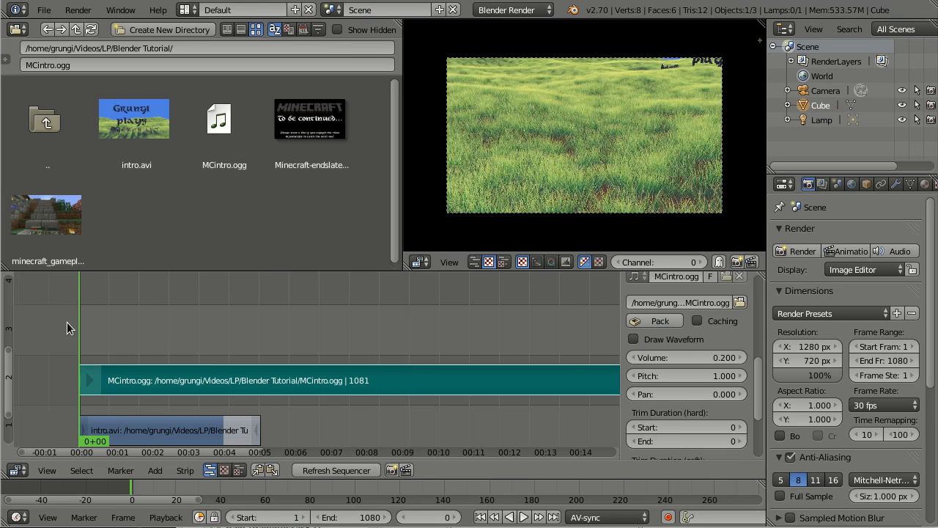
key("alt+a")
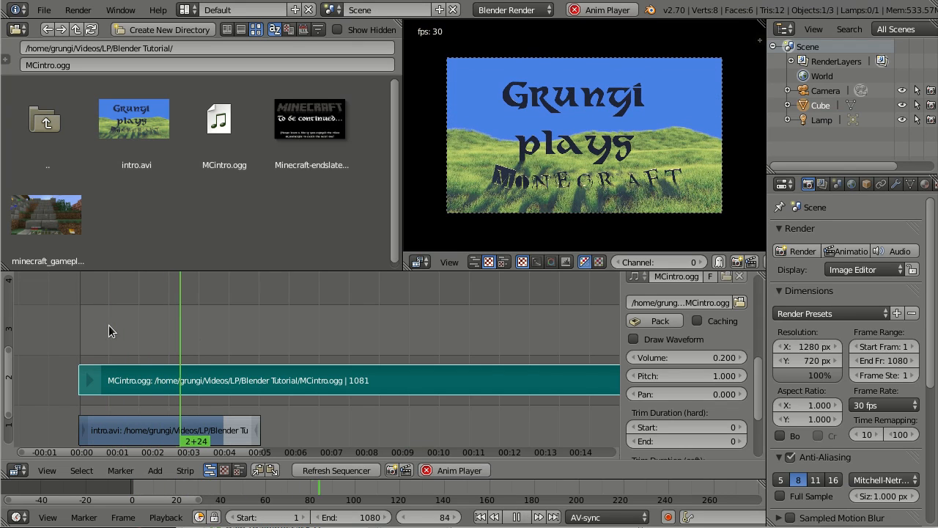
key("alt+a")
left_click_drag(224, 330, 339, 325)
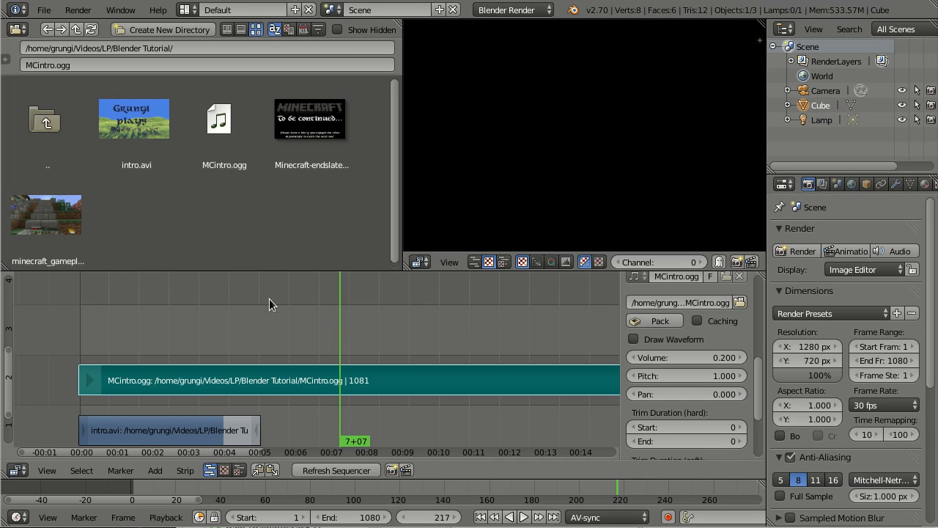
left_click_drag(253, 317, 321, 330)
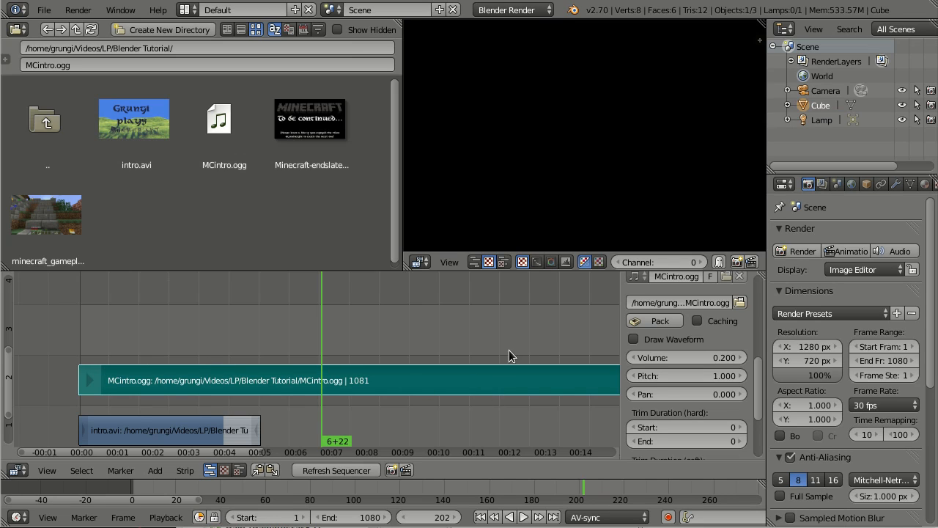
Step: Turn on waveform drawing for the MCintro.ogg strip and move the current frame back to 117
left_click(633, 339)
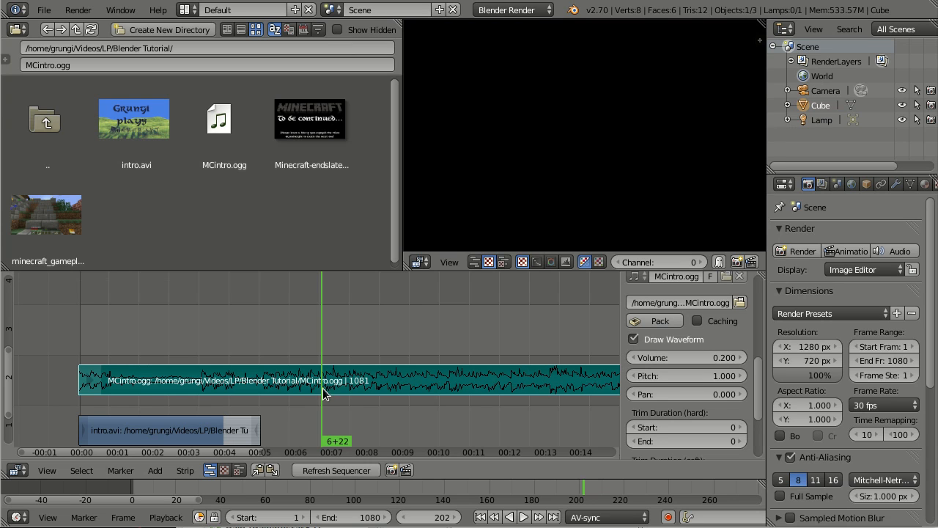
middle_click_drag(575, 352, 639, 342)
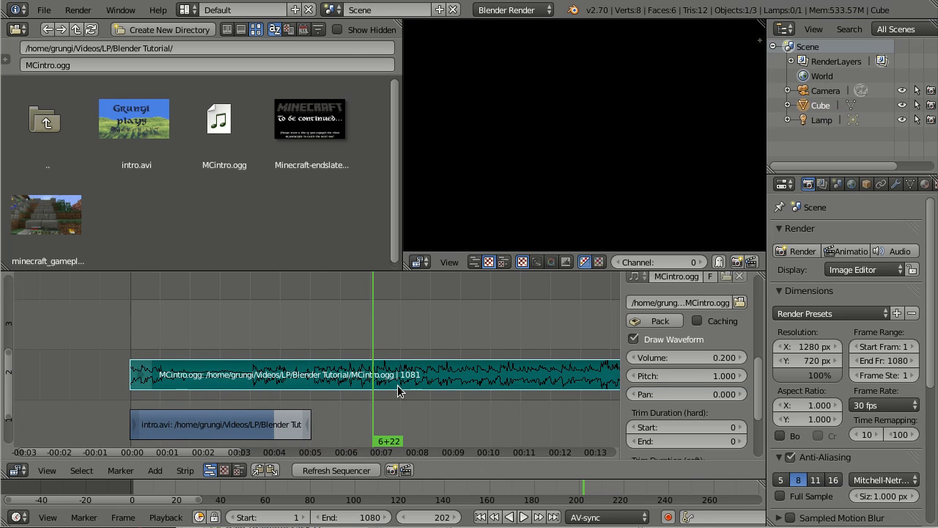
left_click(316, 330)
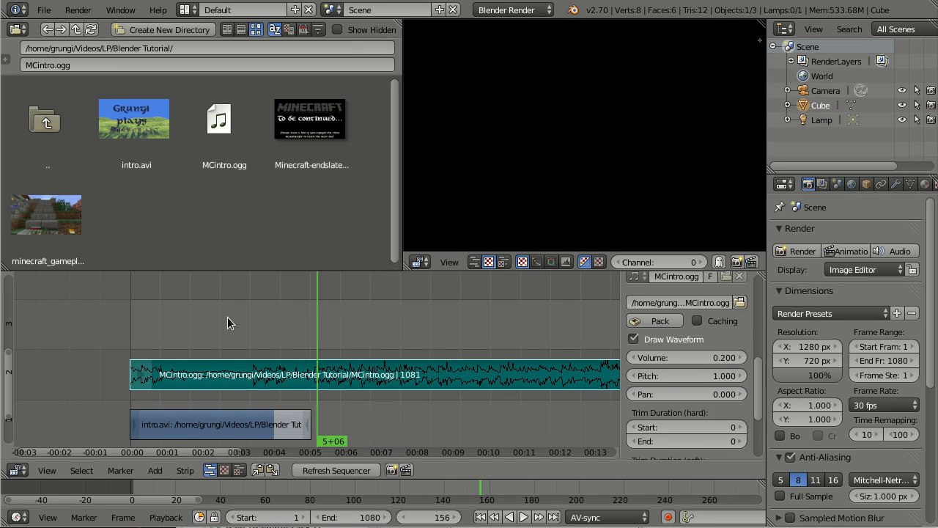
left_click(270, 343)
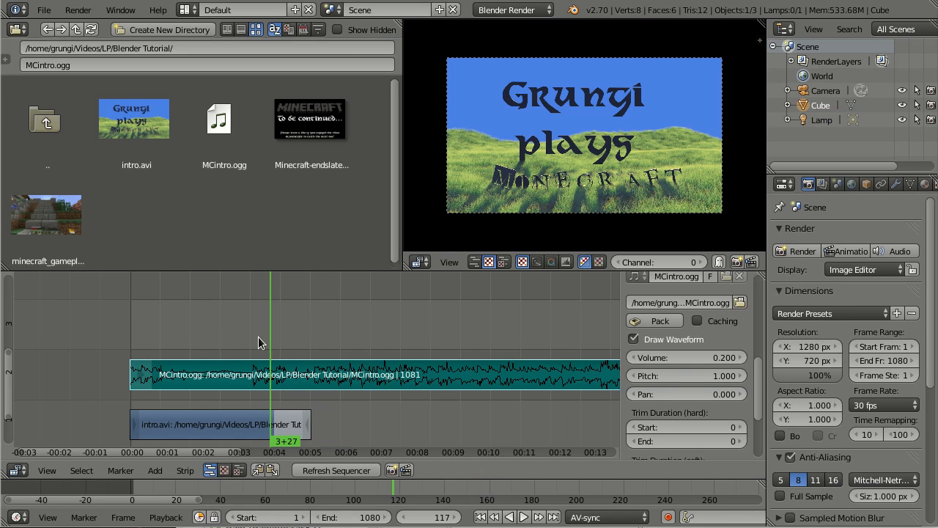
Step: Set the current frame to 149 at the end of intro.avi and add minecraft_gameplay.mp4 from the File Browser there
left_click_drag(258, 336, 309, 339)
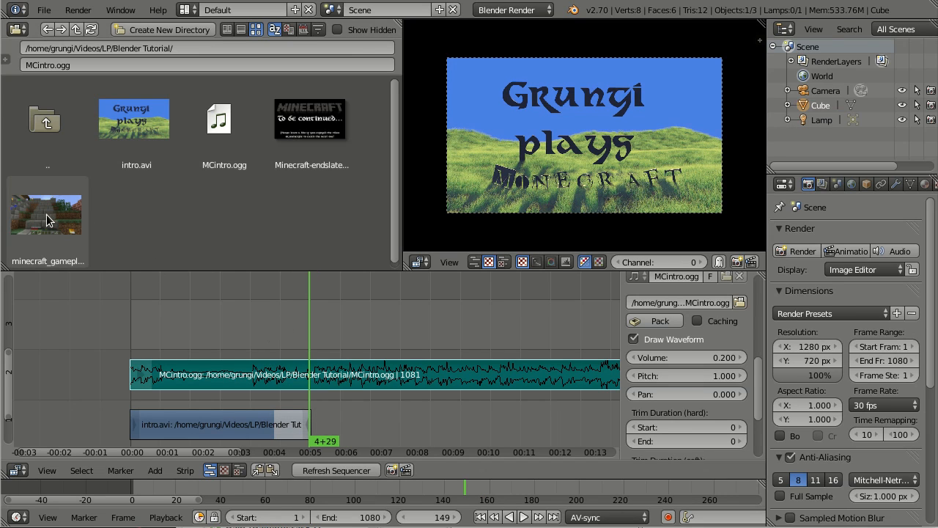
left_click_drag(46, 214, 362, 316)
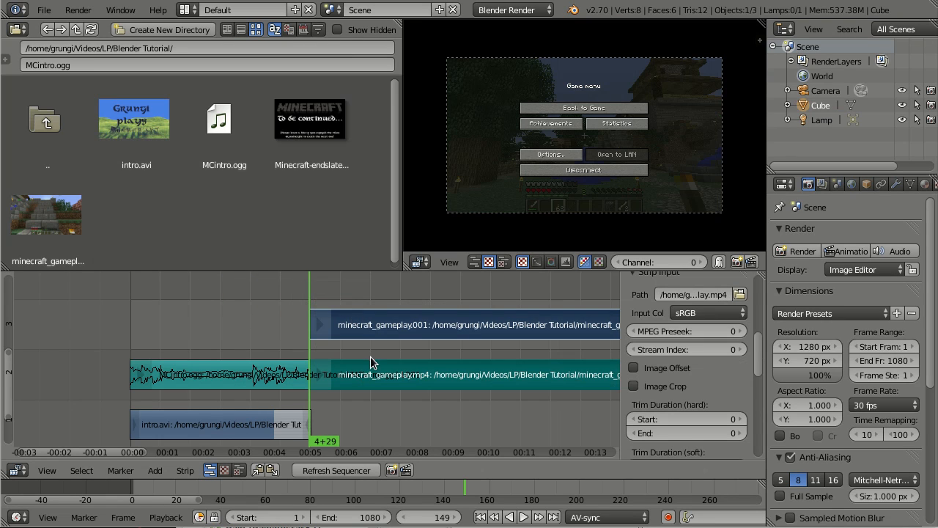
middle_click_drag(421, 287, 413, 322)
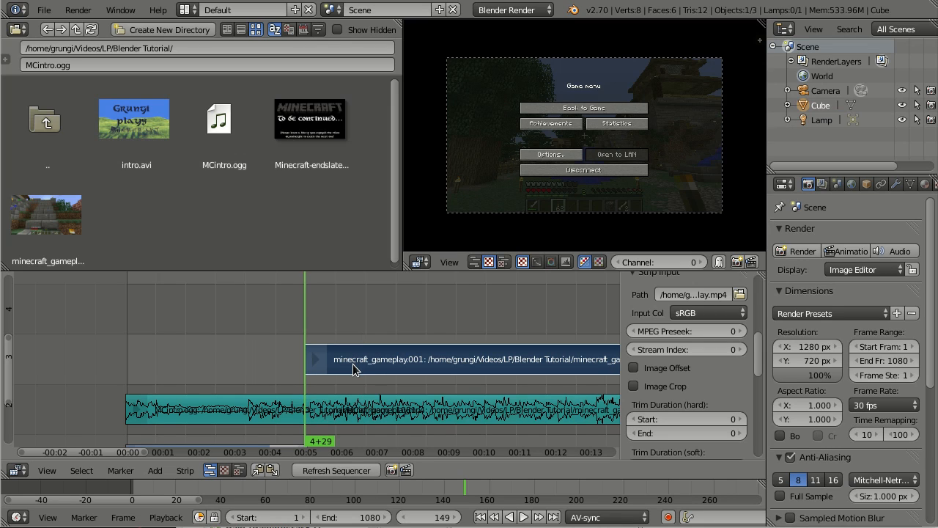
key("g")
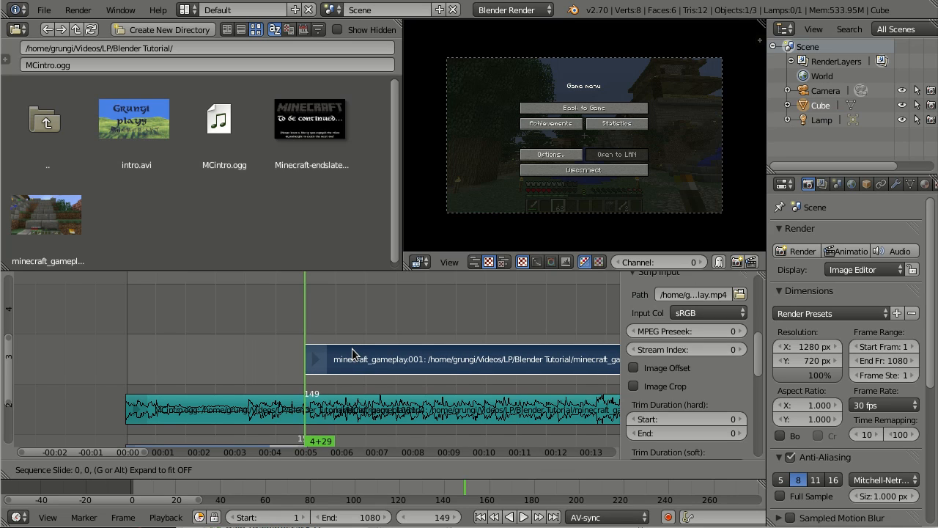
left_click(354, 354)
left_click(444, 413)
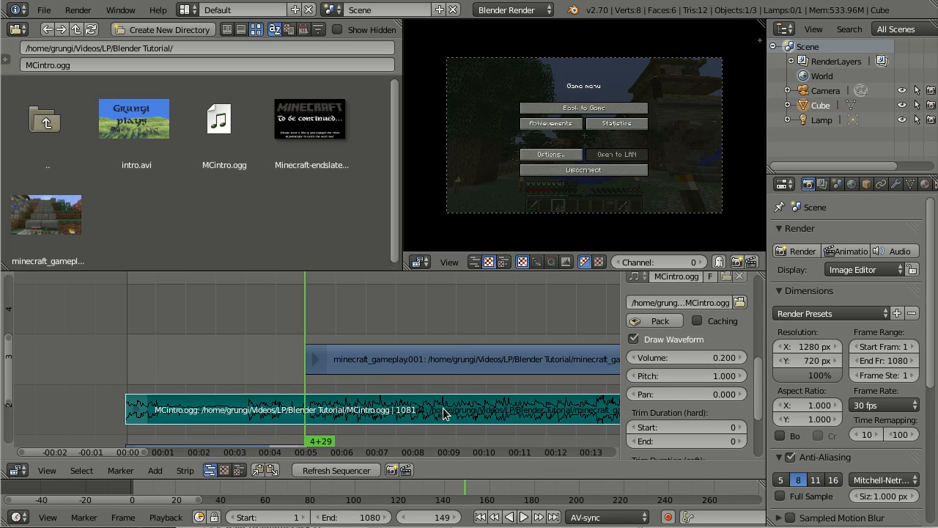
left_click(446, 375)
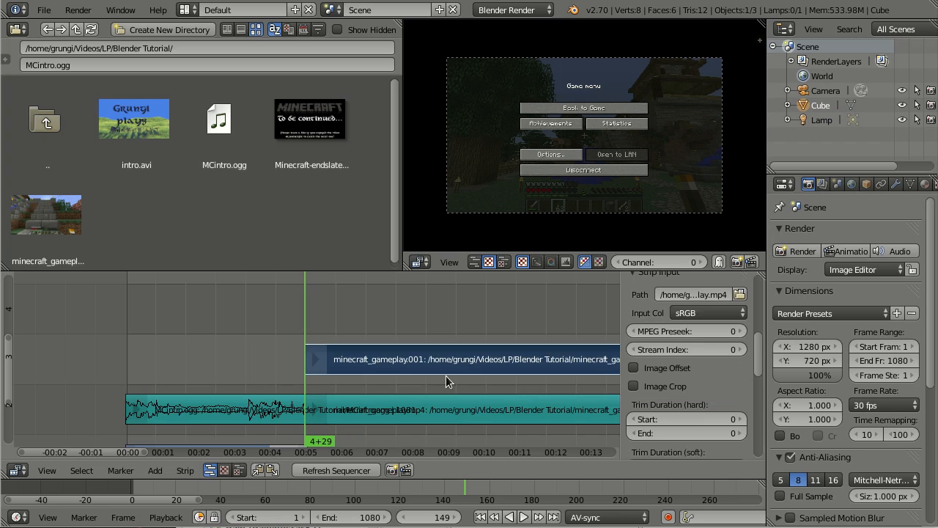
left_click(450, 409)
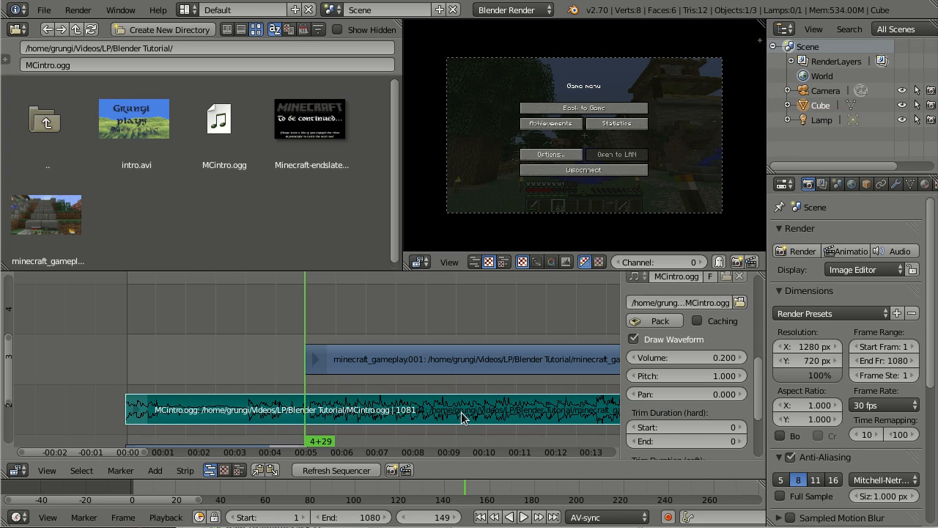
Step: Select the gameplay sound and video strips together and move them up one channel to channels 3 and 4, keeping their start at frame 149
middle_click_drag(462, 414, 194, 310, "ctrl")
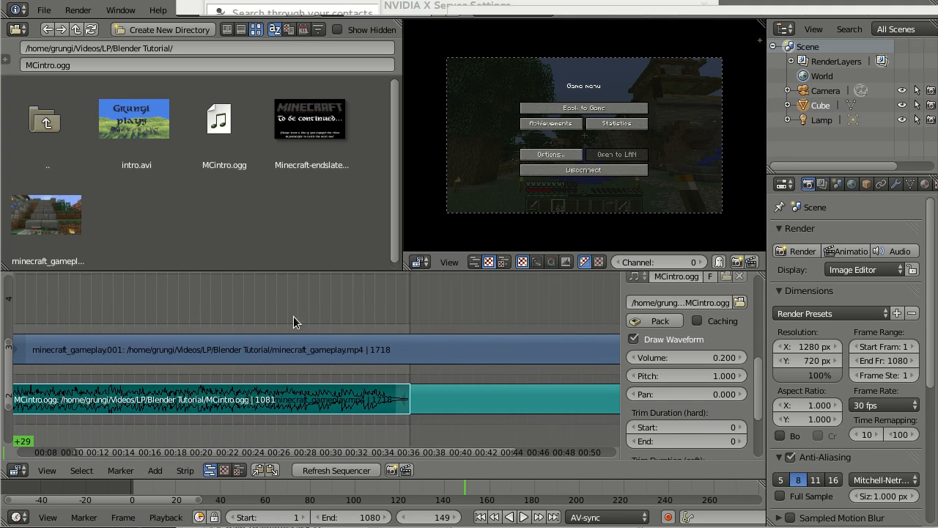
right_click(486, 394)
right_click(480, 356)
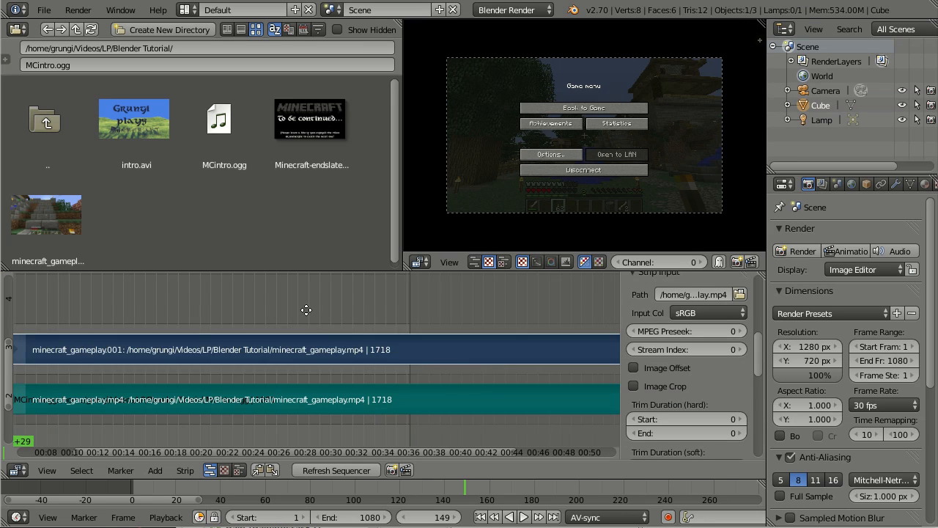
middle_click_drag(306, 310, 429, 327)
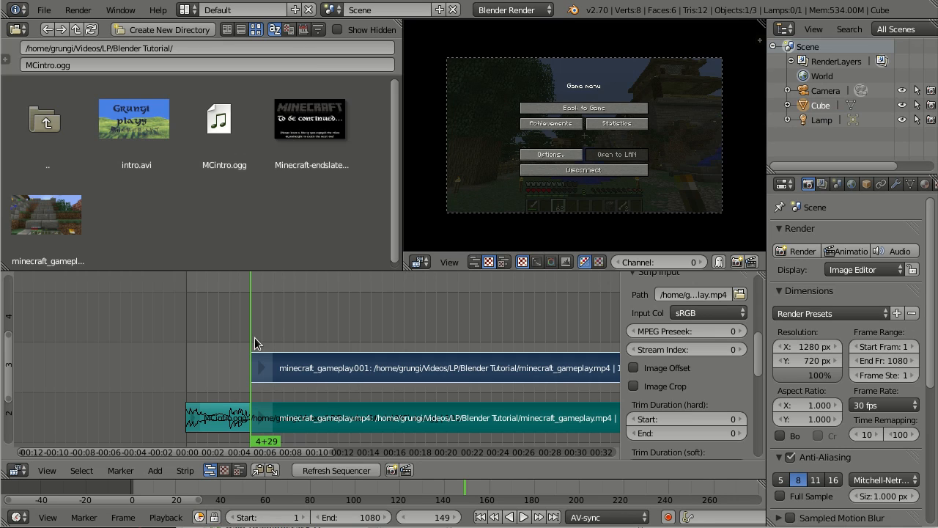
scroll(313, 392, "up", 4)
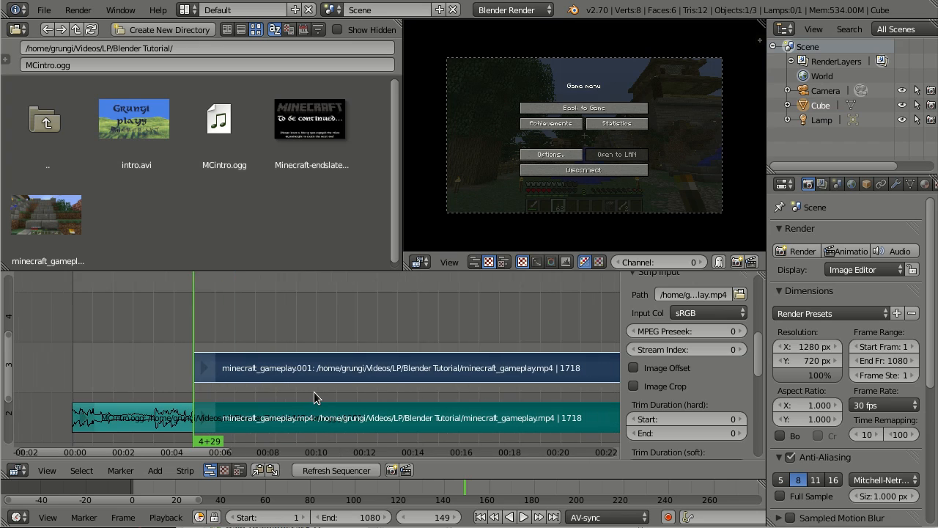
middle_click_drag(314, 391, 392, 401)
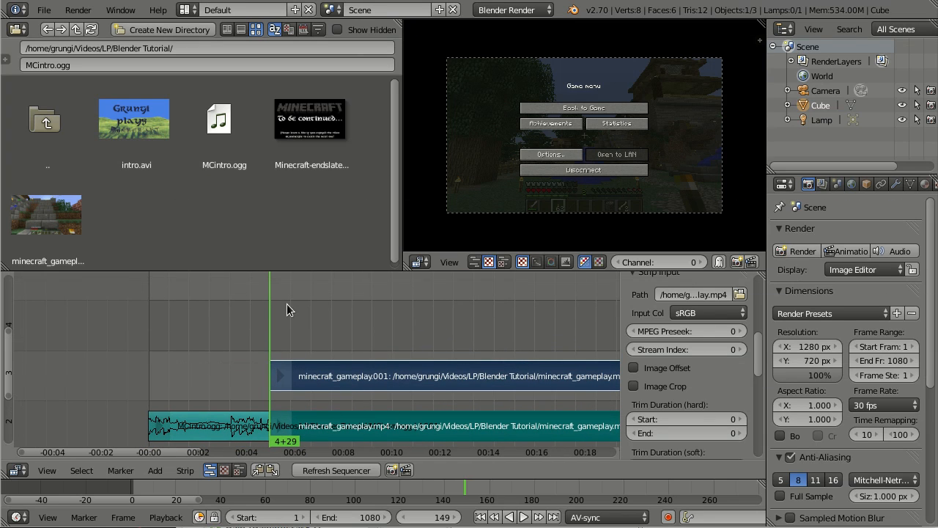
key("g")
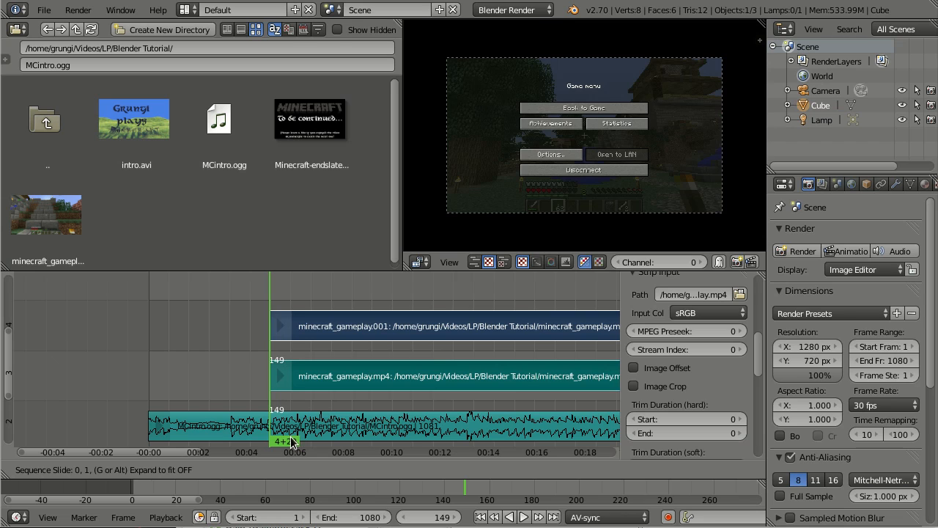
left_click(291, 440)
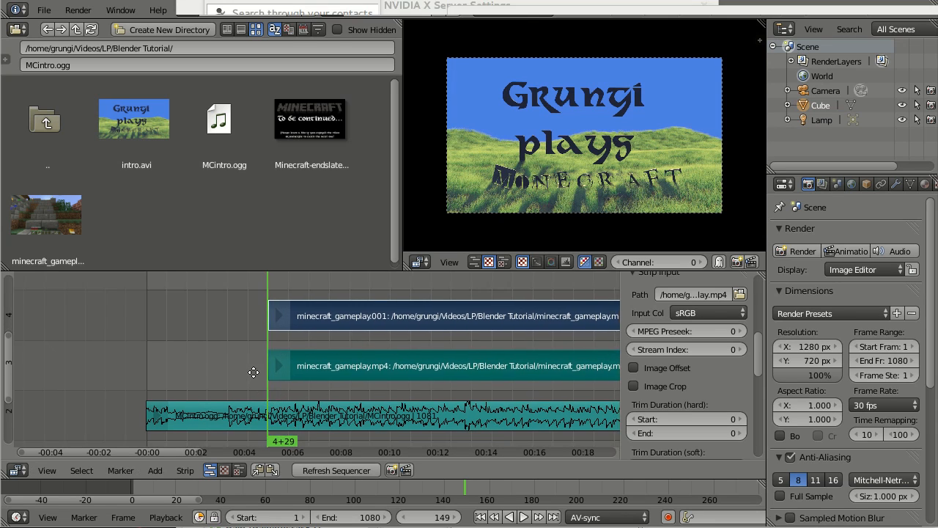
Step: Select the MCintro.ogg strip, adjust the timeline's playback options, and preview the start of the gameplay clip from frame 164
left_click_drag(259, 357, 280, 355)
right_click(299, 425)
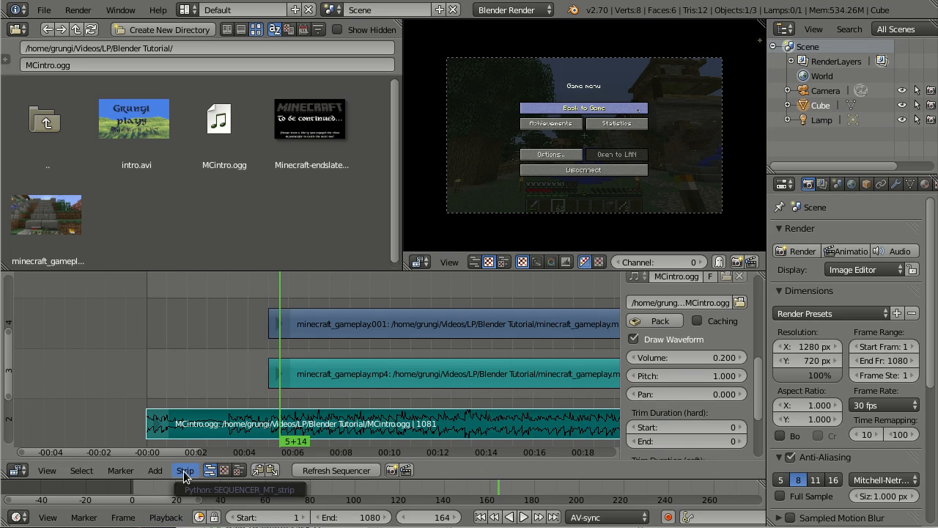
left_click(166, 517)
left_click(178, 346)
key("alt+a")
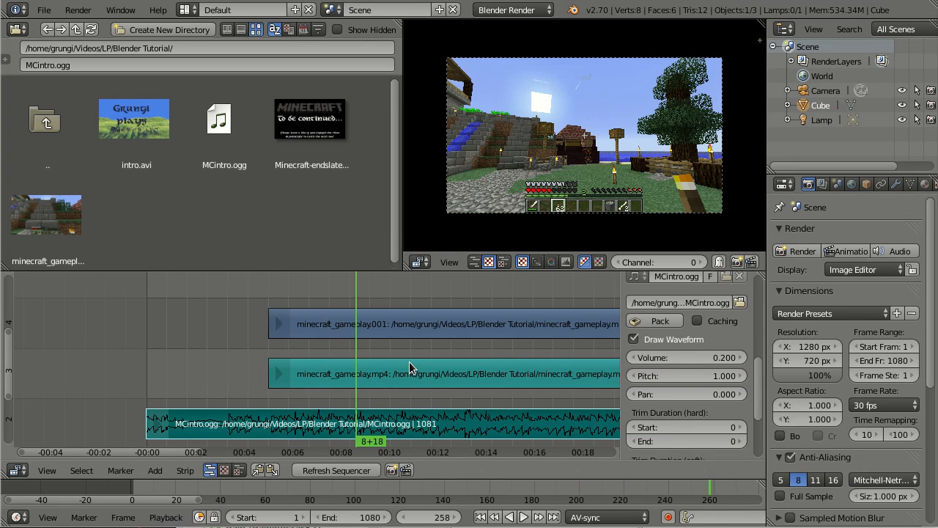
Step: Play the transition from intro to gameplay starting at frame 146, stop, and scrub back to frame 142
left_click(230, 358)
left_click_drag(230, 358, 264, 344)
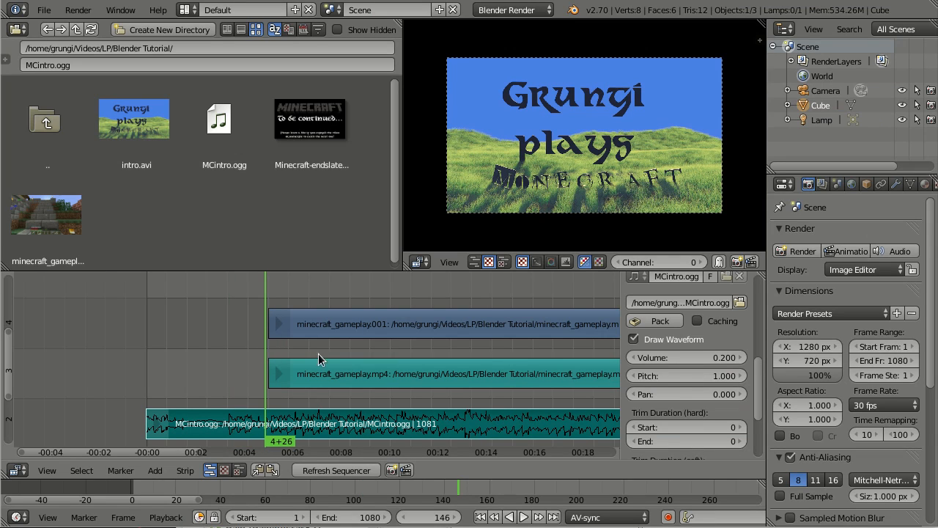
key("alt+a")
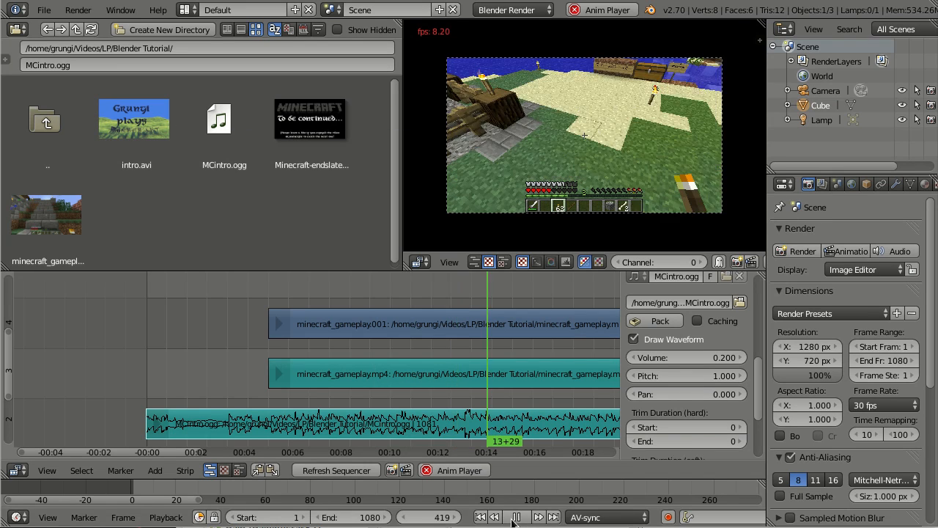
left_click(515, 517)
left_click(244, 340)
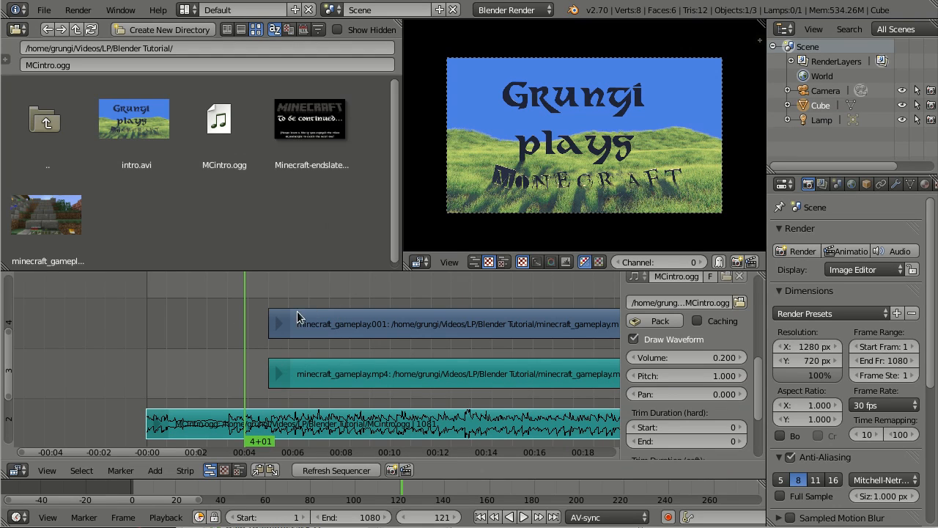
left_click_drag(291, 346, 261, 348)
Step: Turn on waveform drawing for the gameplay sound strip on channel 3 and enlarge the channels to inspect its waveform
right_click(365, 377)
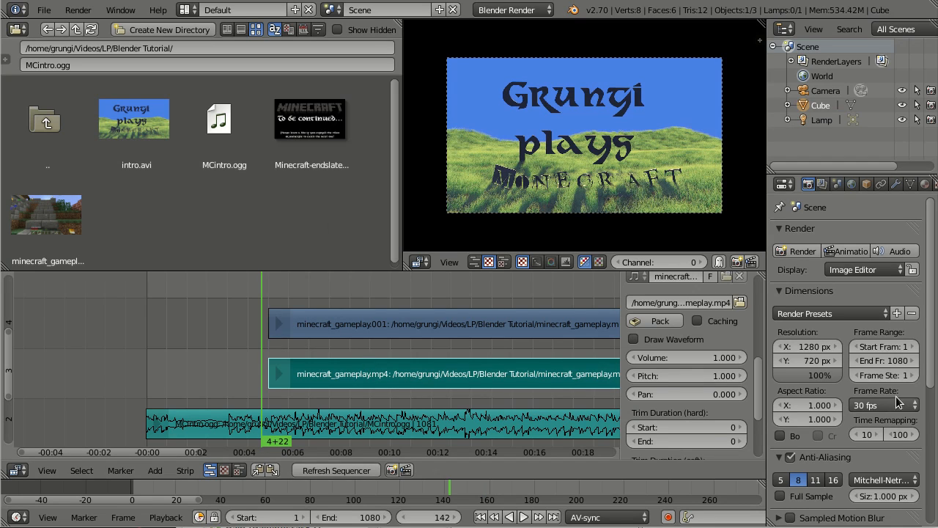
scroll(887, 399, "down", 5)
scroll(884, 400, "down", 2)
scroll(885, 401, "up", 3)
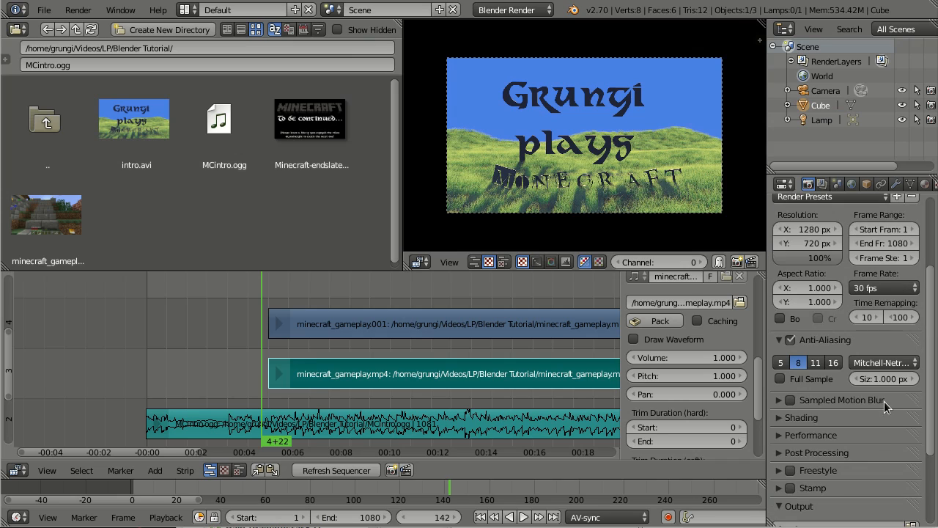
left_click(633, 340)
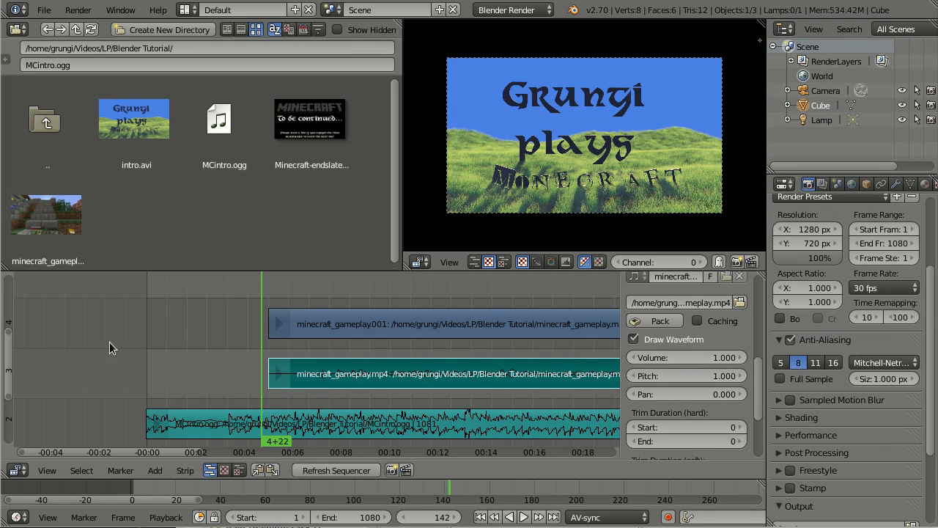
left_click_drag(12, 340, 9, 374)
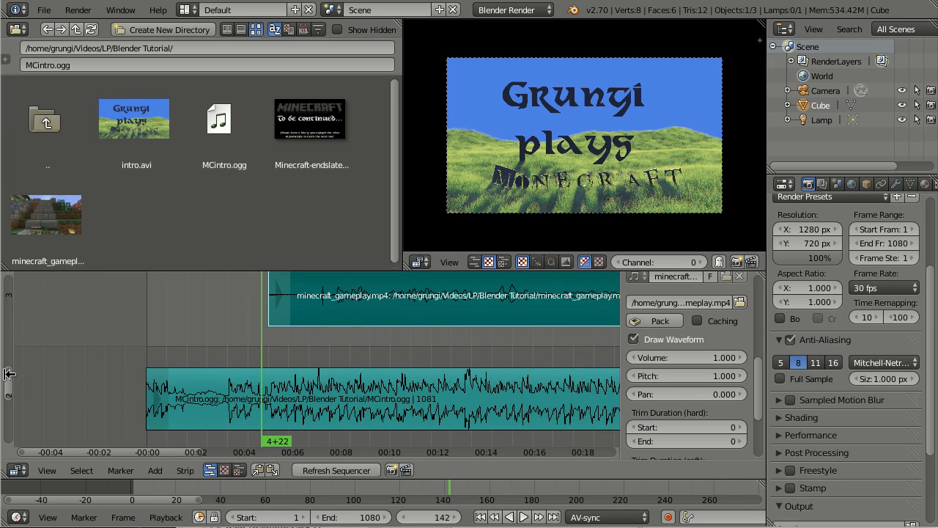
middle_click_drag(137, 300, 123, 367)
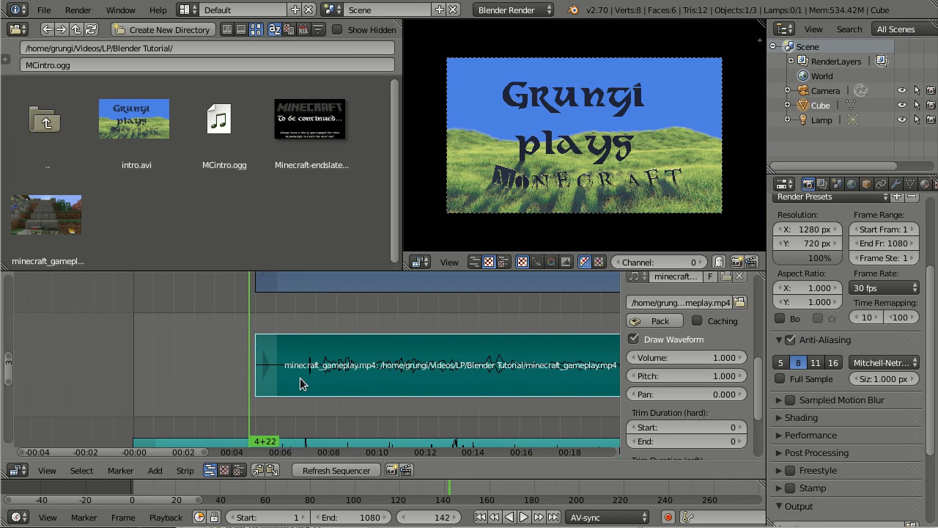
Step: Cut the gameplay video and sound strips together at frame 205
left_click(294, 324)
mouse_move(301, 324)
left_mouse_down()
mouse_move(319, 325)
mouse_move(298, 327)
left_mouse_up()
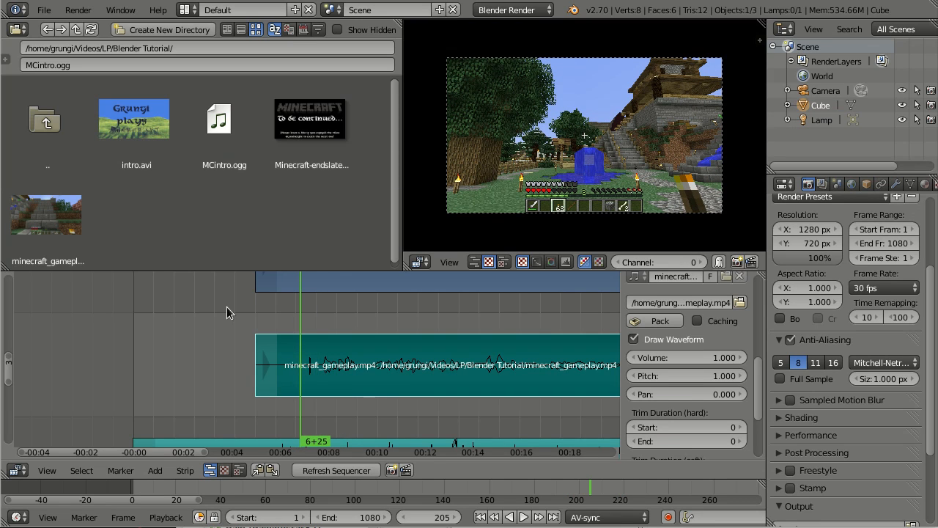
scroll(225, 321, "down", 3)
scroll(220, 323, "up", 2)
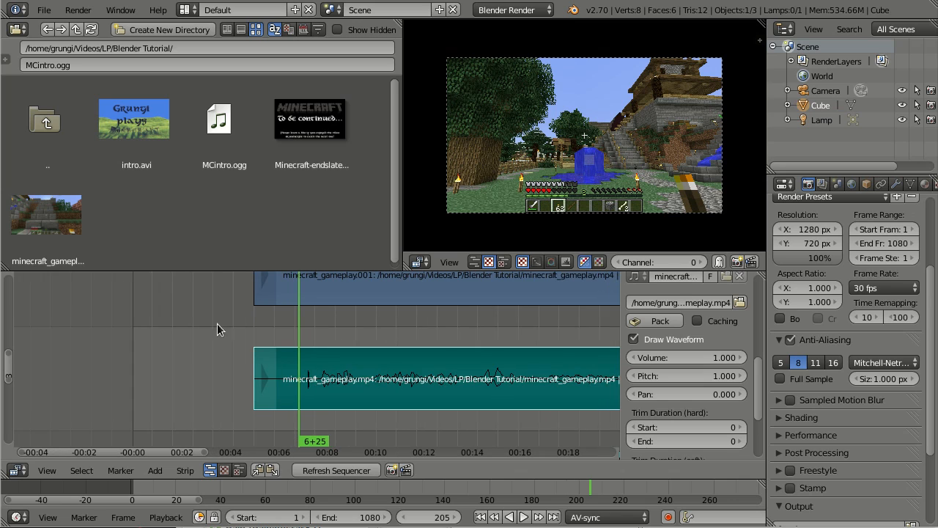
scroll(12, 362, "down", 3)
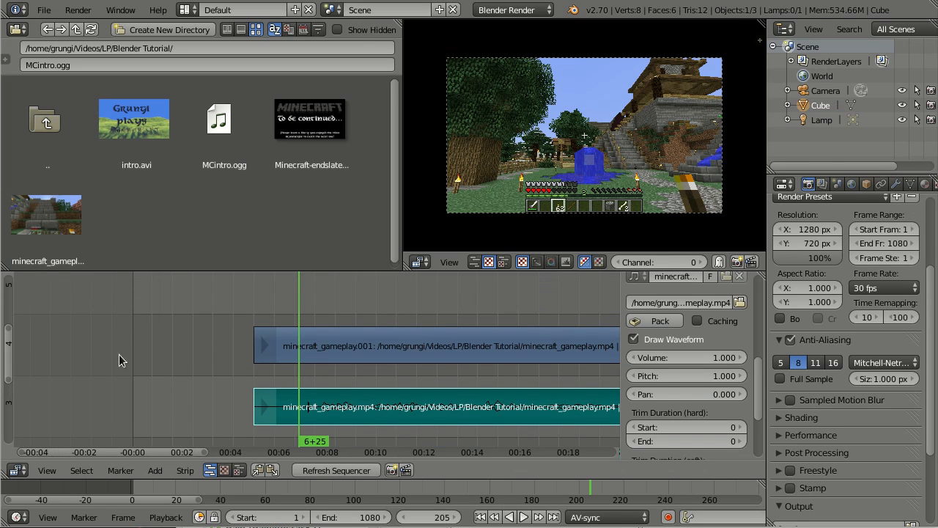
middle_click_drag(196, 368, 189, 345)
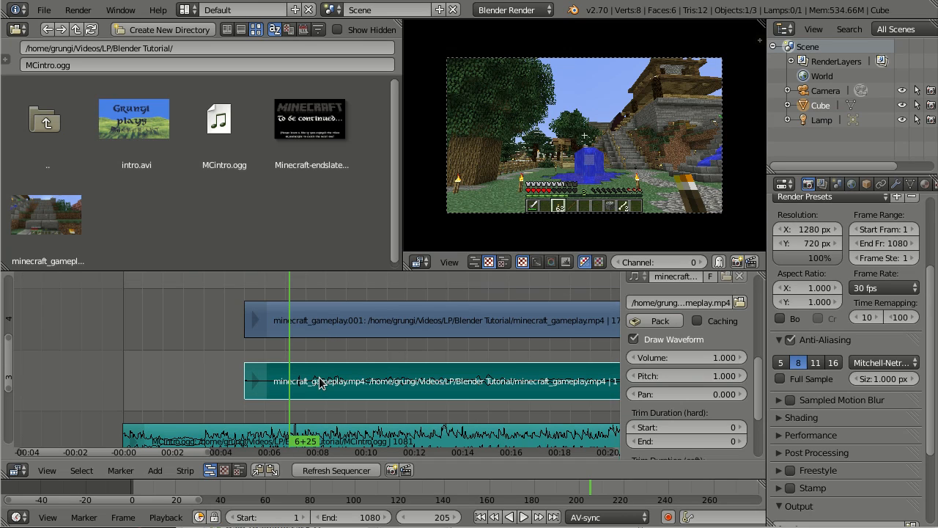
right_click(319, 338)
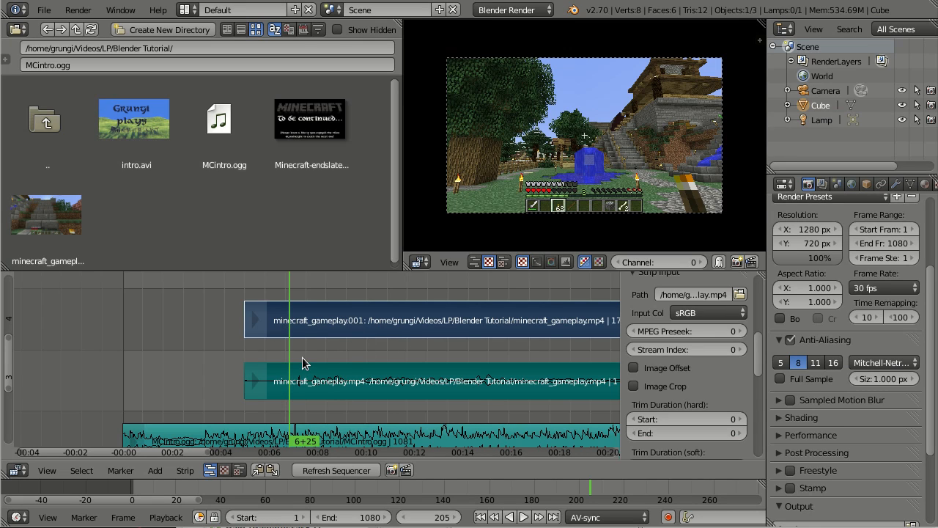
key("k")
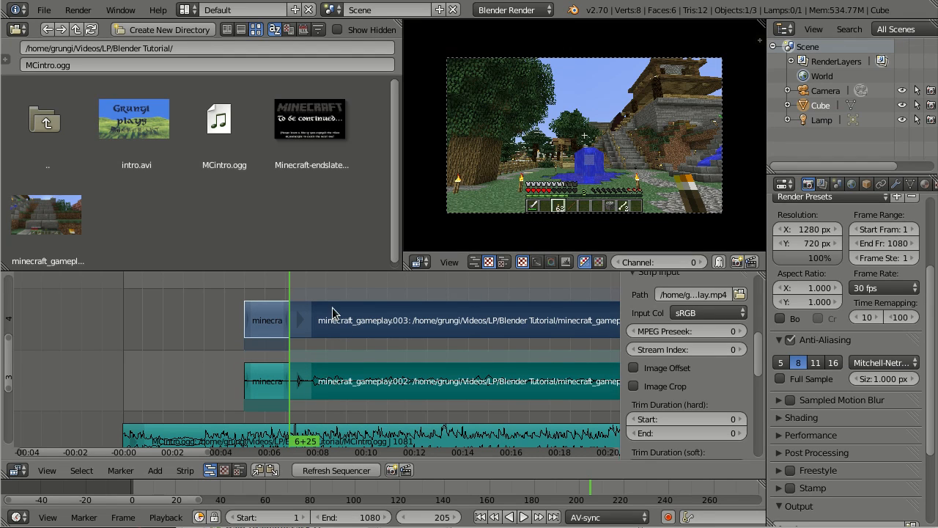
Step: Select the short leading pieces of the gameplay video and sound before the cut and erase both strips
right_click(256, 319)
right_click(261, 389)
right_click(270, 318)
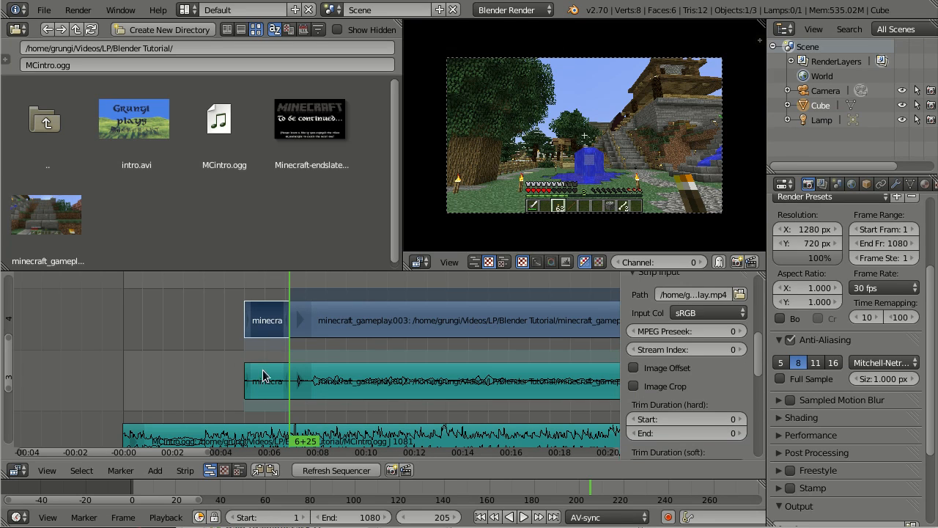
right_click(264, 380)
right_click(268, 322)
right_click(266, 383)
right_click(269, 323)
middle_click_drag(221, 323, 222, 342)
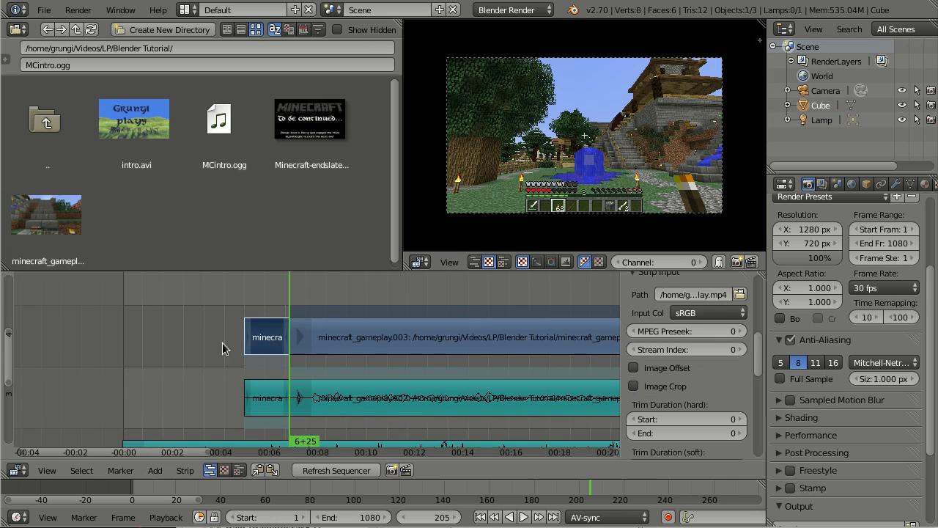
right_click(267, 407)
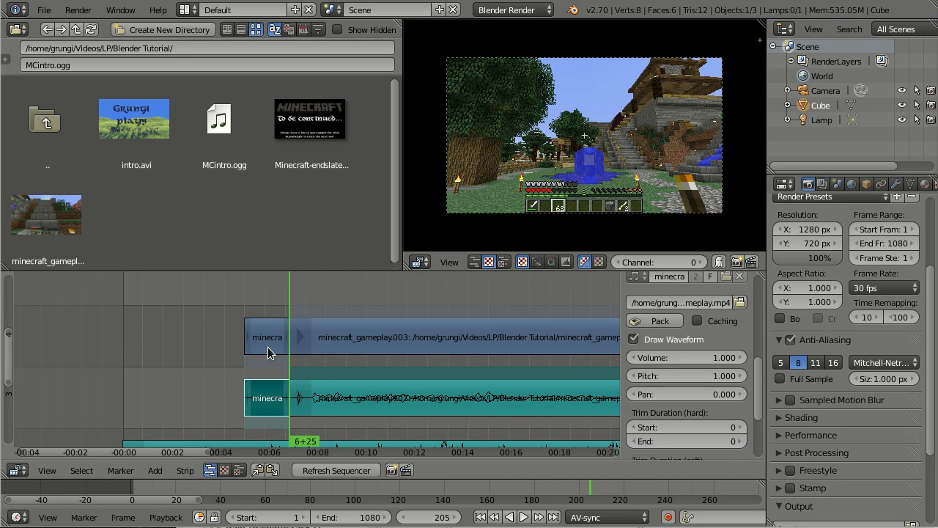
right_click(268, 346)
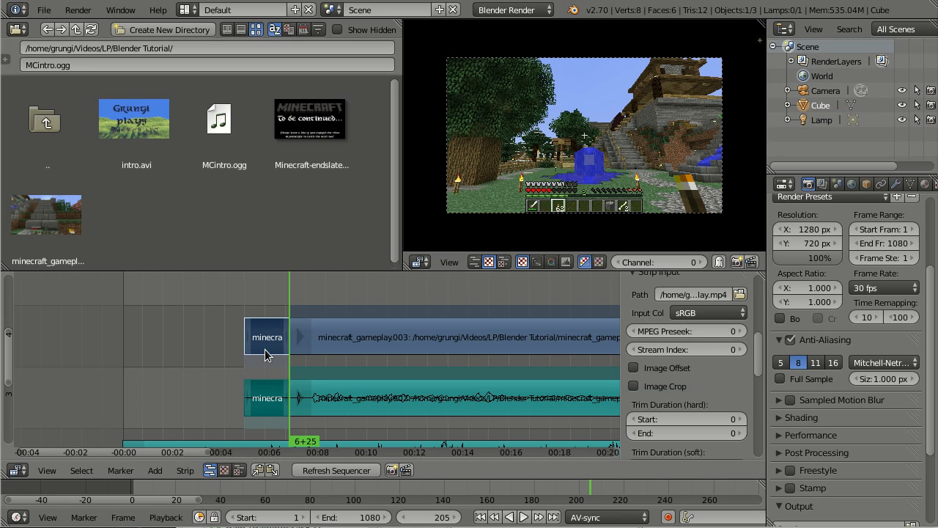
key("x")
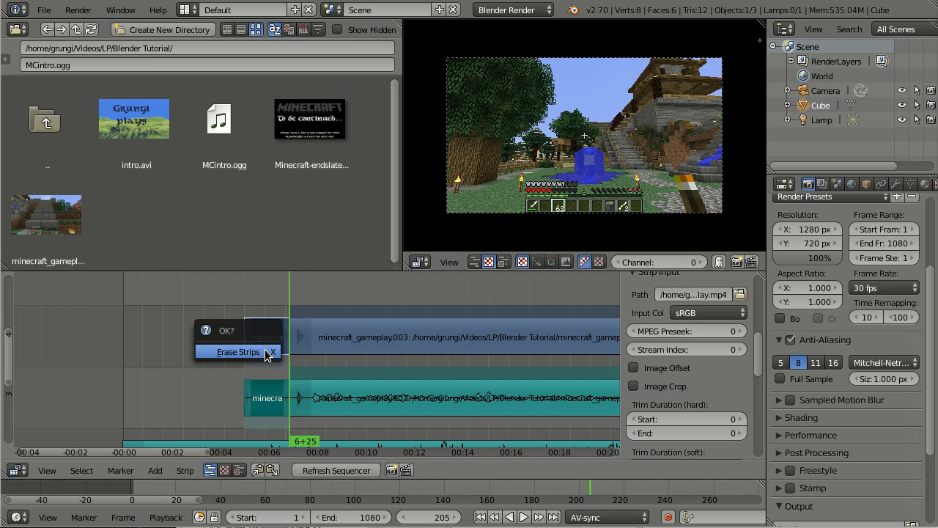
left_click(220, 352)
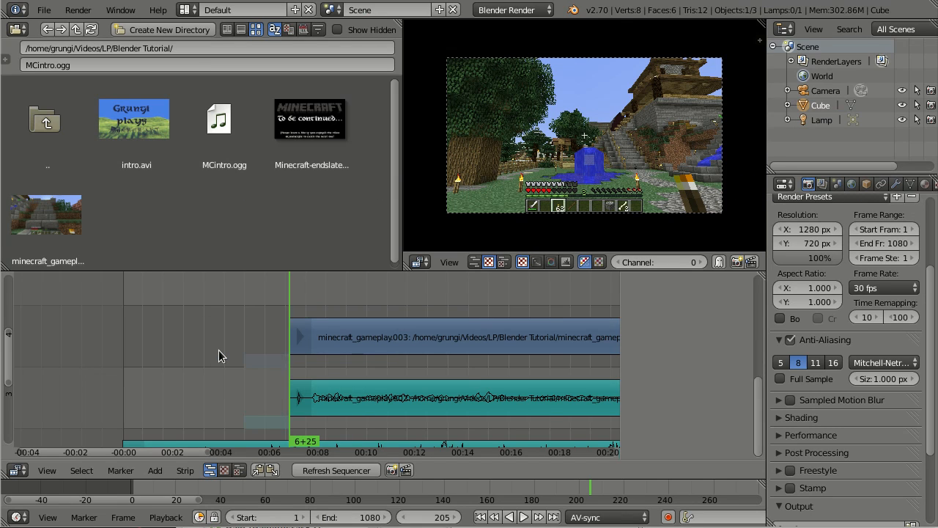
Step: Slide the remaining gameplay video and sound strips together to an earlier start so they overlap the end of intro.avi, keeping channels 3 and 4
middle_click_drag(218, 351, 218, 329)
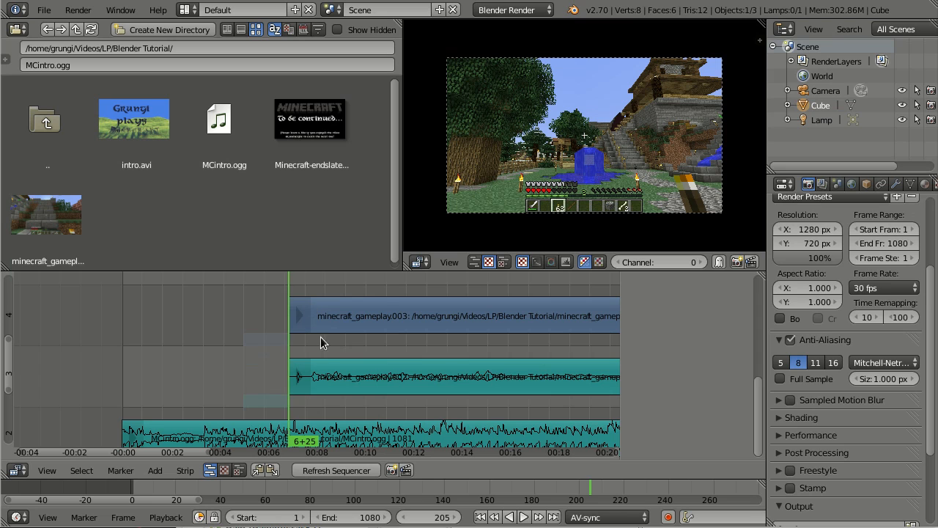
middle_click_drag(236, 375, 264, 356)
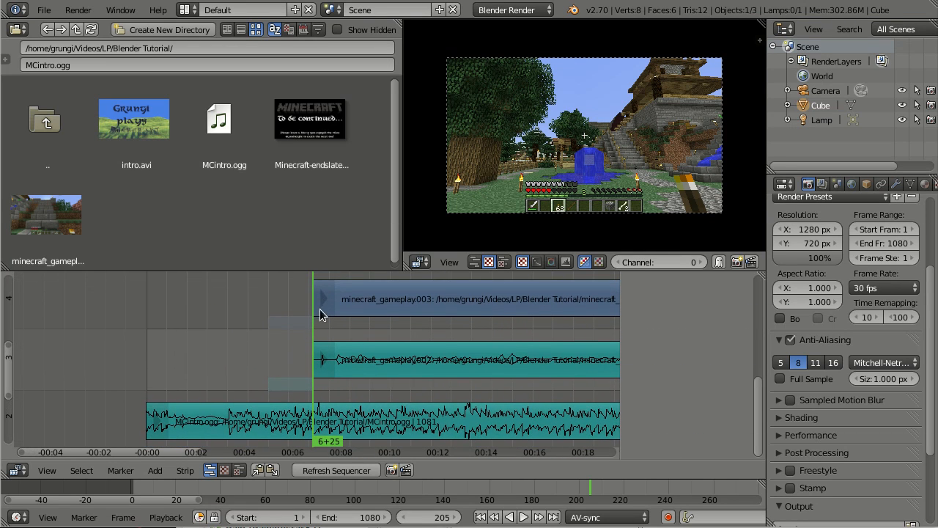
scroll(277, 350, "down", 3)
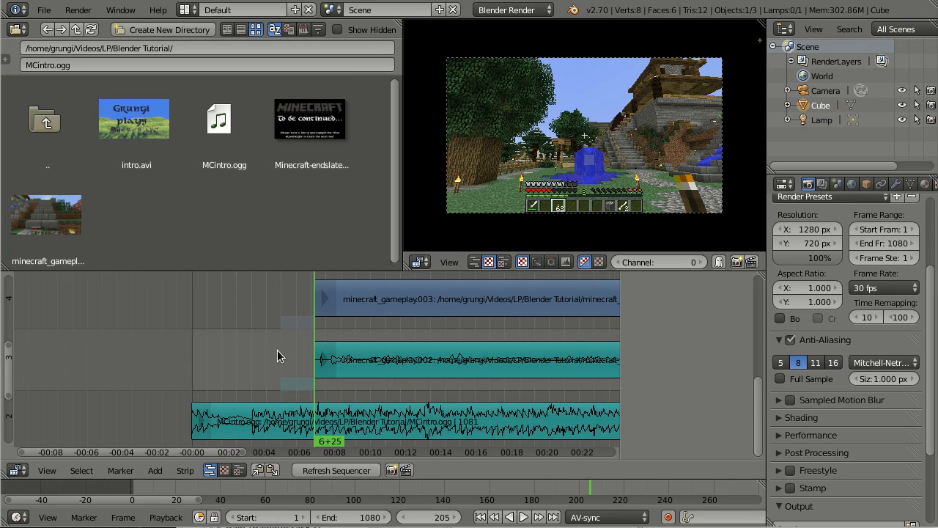
scroll(277, 349, "up", 4)
left_click_drag(12, 348, 13, 326)
middle_click_drag(209, 370, 201, 348)
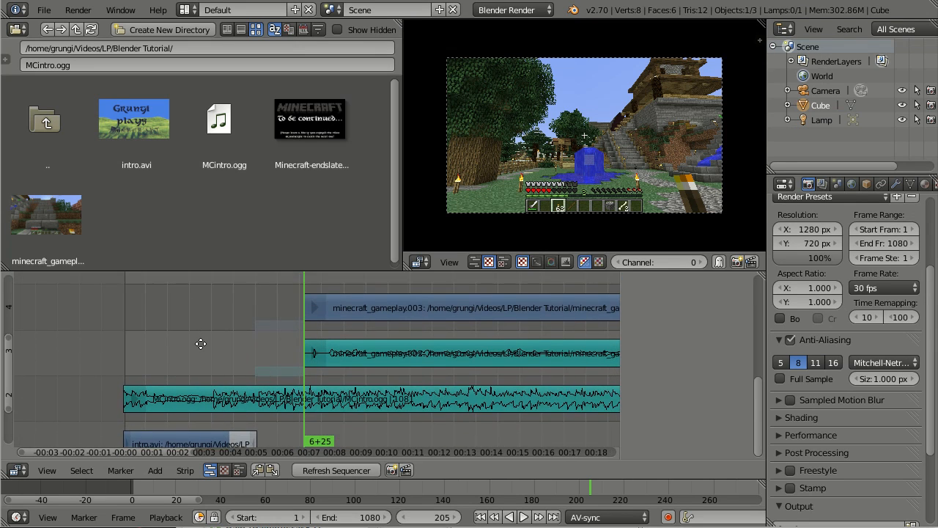
right_click(334, 349)
right_click(352, 307)
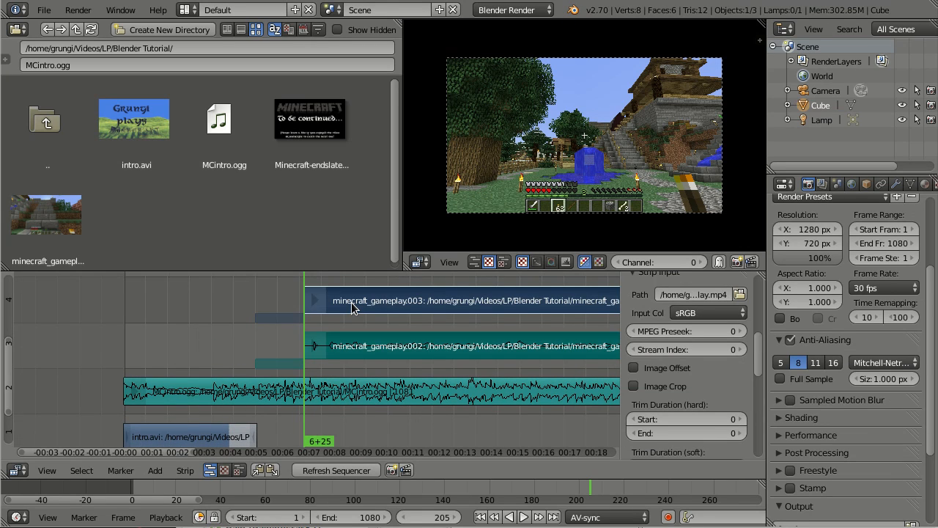
key("g")
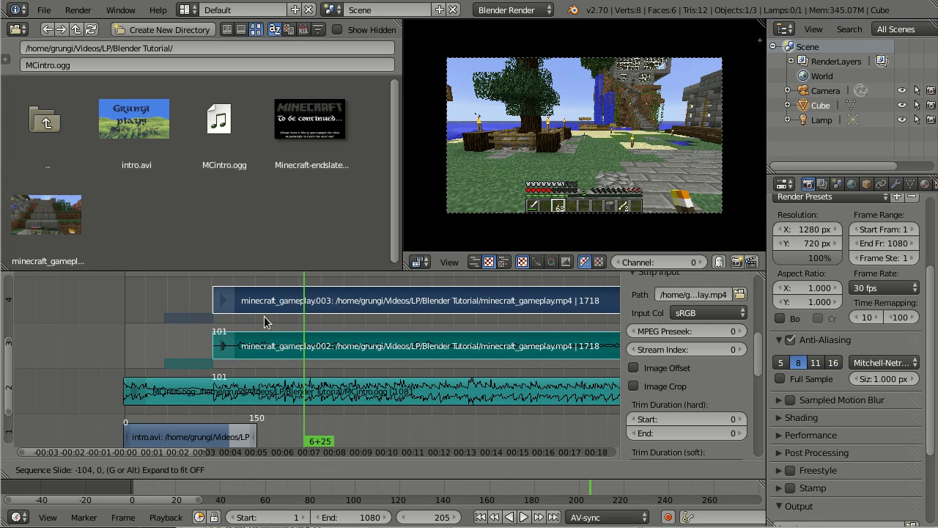
left_click(167, 336)
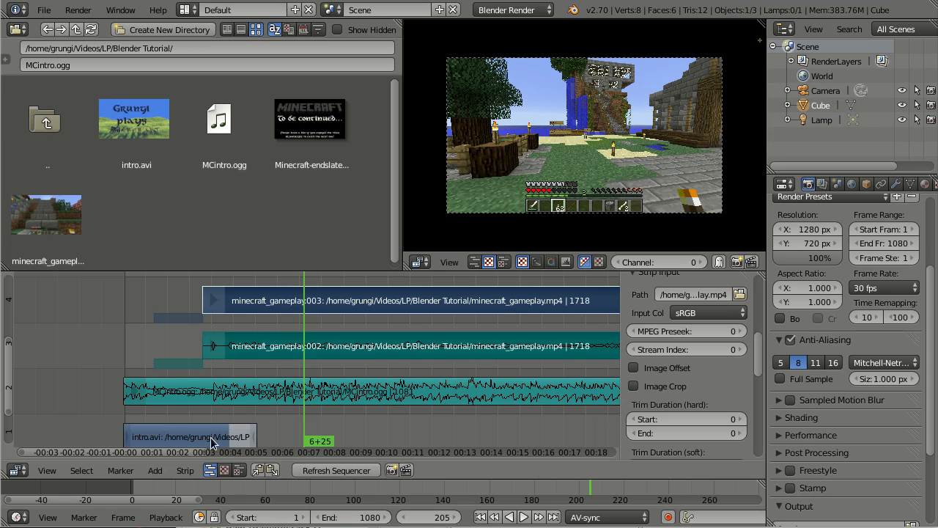
Step: Enlarge the sequencer area to show all four channels and scrub to frame 117, where intro.avi and the gameplay overlap
scroll(174, 379, "down", 1)
scroll(176, 379, "down", 1)
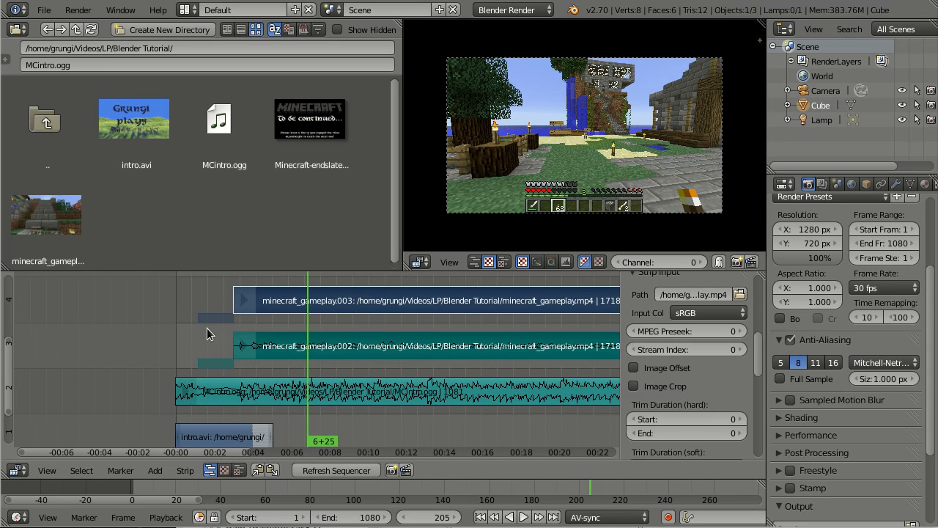
scroll(208, 329, "down", 1, "shift")
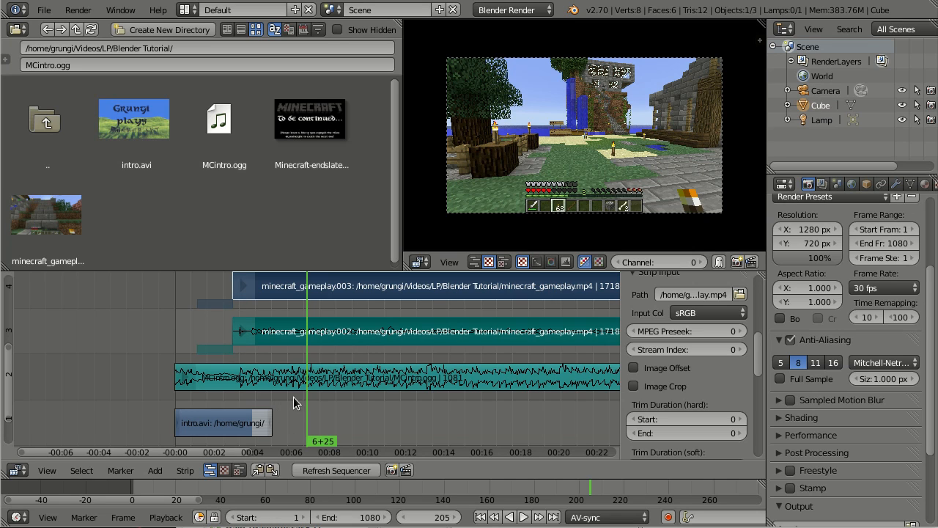
left_click_drag(323, 269, 329, 208)
middle_click_drag(398, 305, 396, 325)
scroll(317, 347, "down", 2)
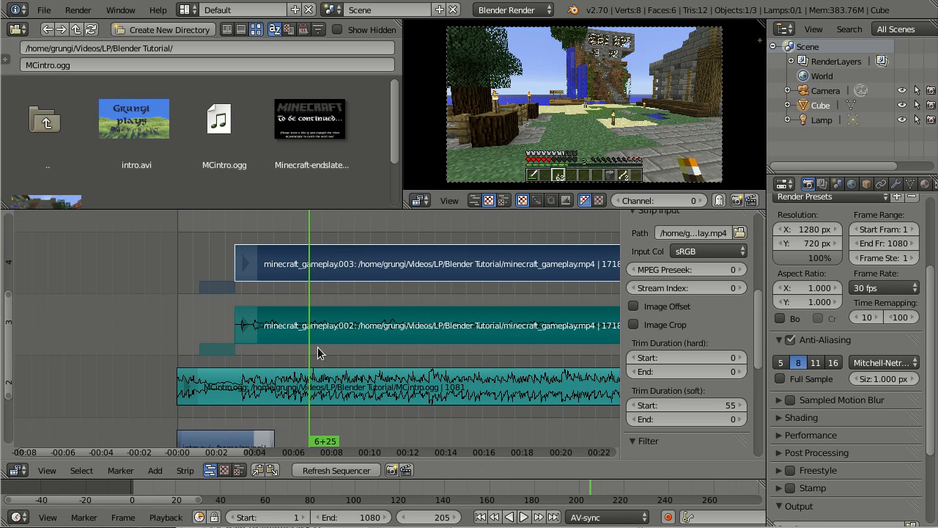
middle_click_drag(317, 347, 335, 326)
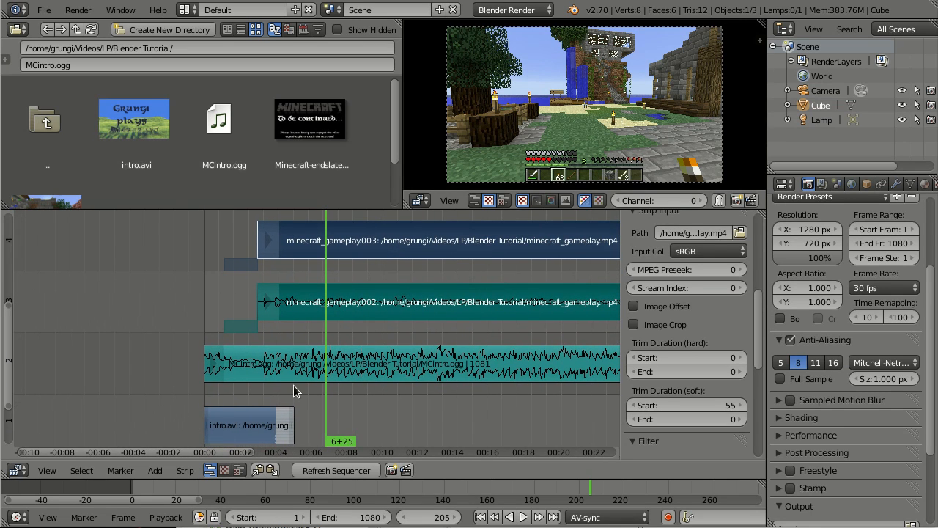
left_click(227, 280)
left_click_drag(227, 280, 274, 273)
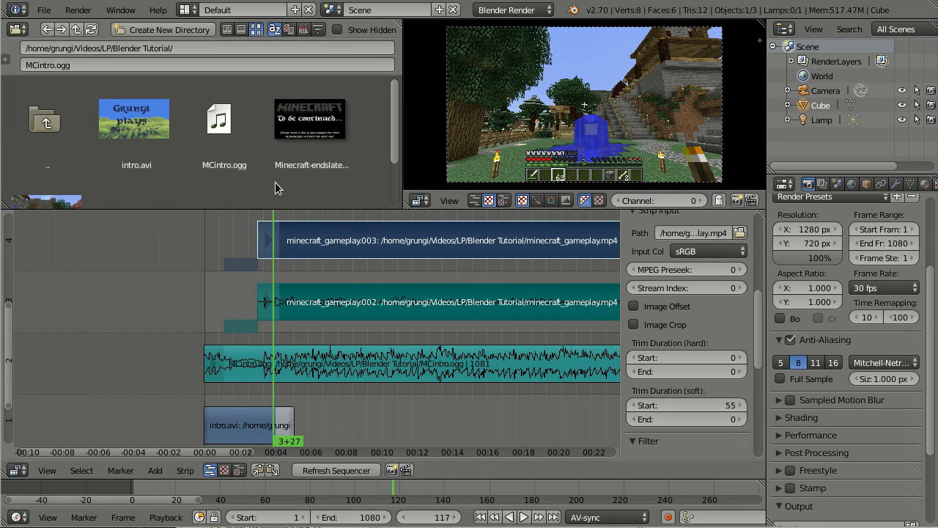
Step: Add a Gamma Cross effect strip from intro.avi to the gameplay video over their overlap
scroll(264, 263, "down", 1)
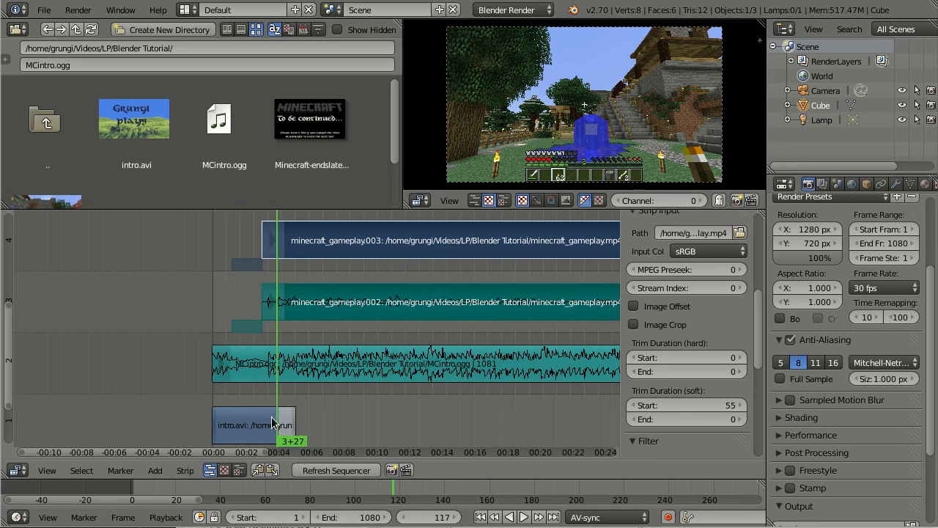
scroll(324, 407, "down", 1)
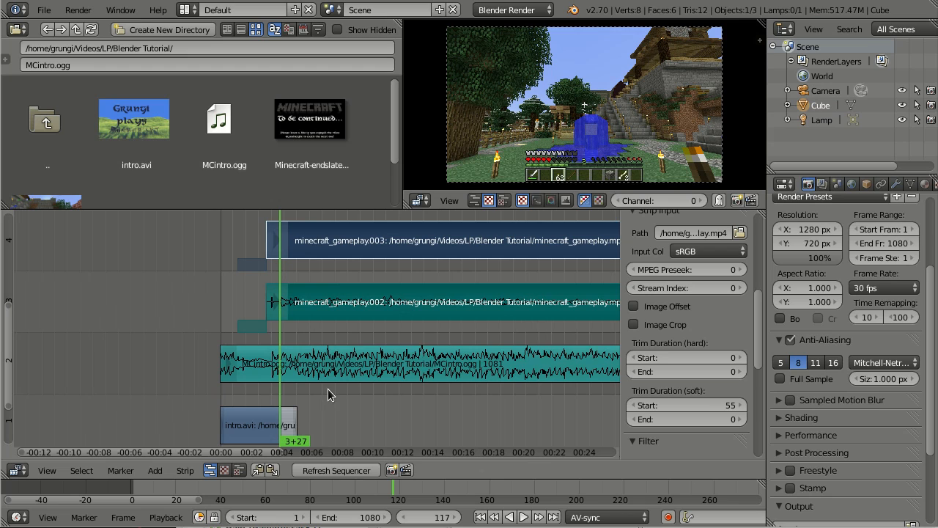
scroll(328, 389, "up", 1)
left_click_drag(6, 310, 17, 250)
scroll(169, 374, "down", 1, "shift")
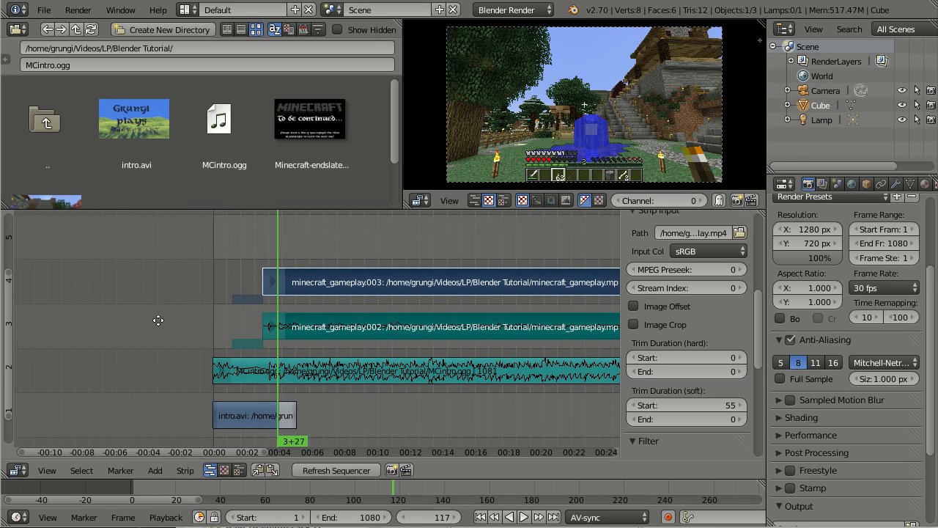
right_click(253, 413)
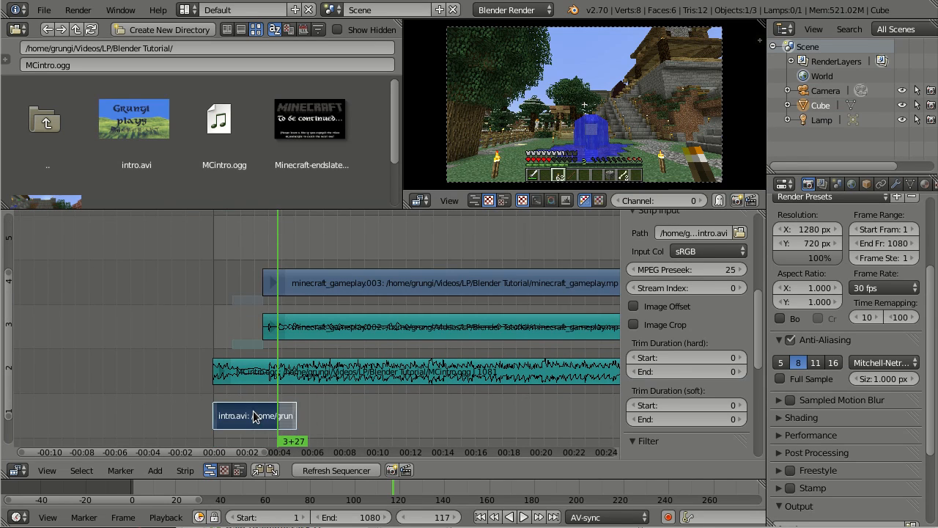
right_click(314, 284)
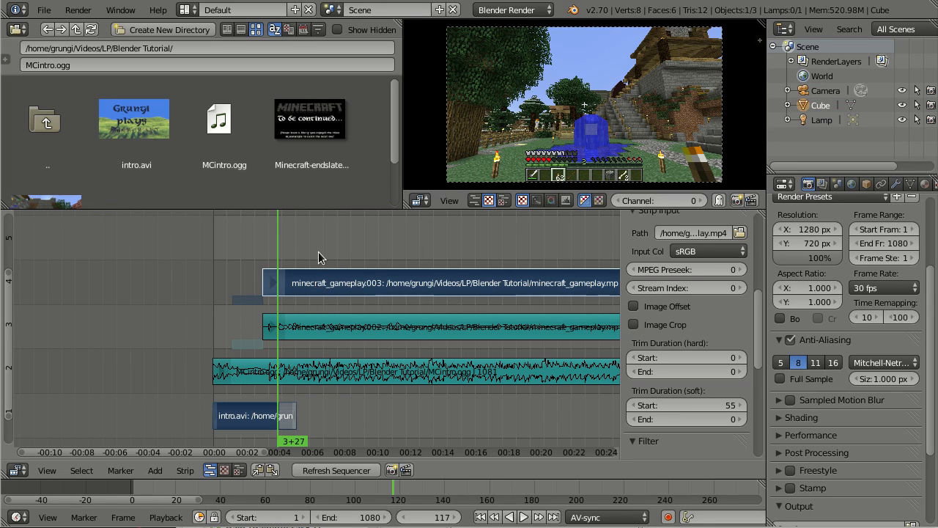
scroll(315, 282, "up", 2, "shift")
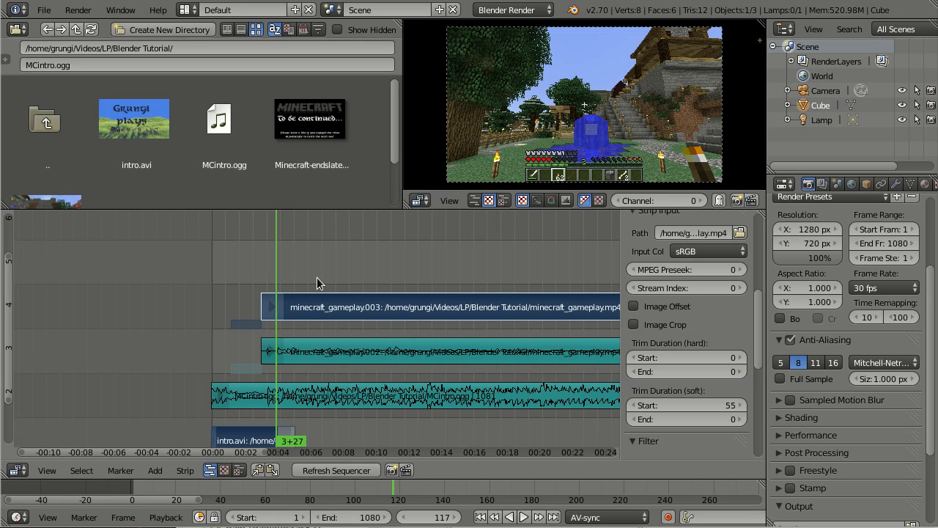
left_click(157, 470)
key("shift+a")
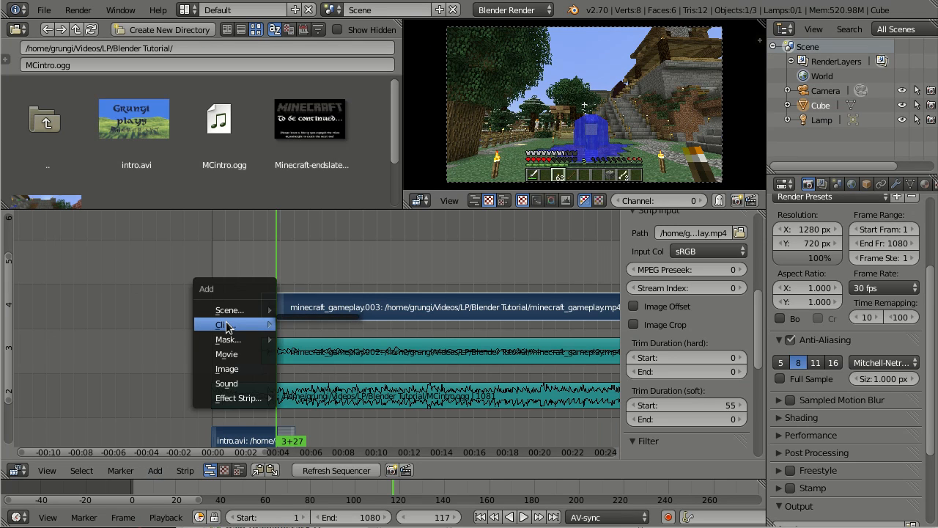
mouse_move(229, 395)
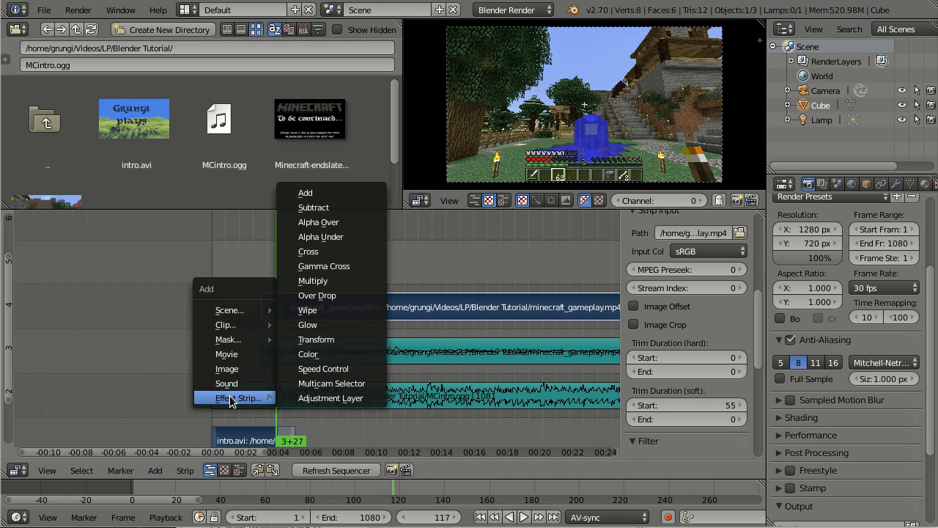
left_click(339, 267)
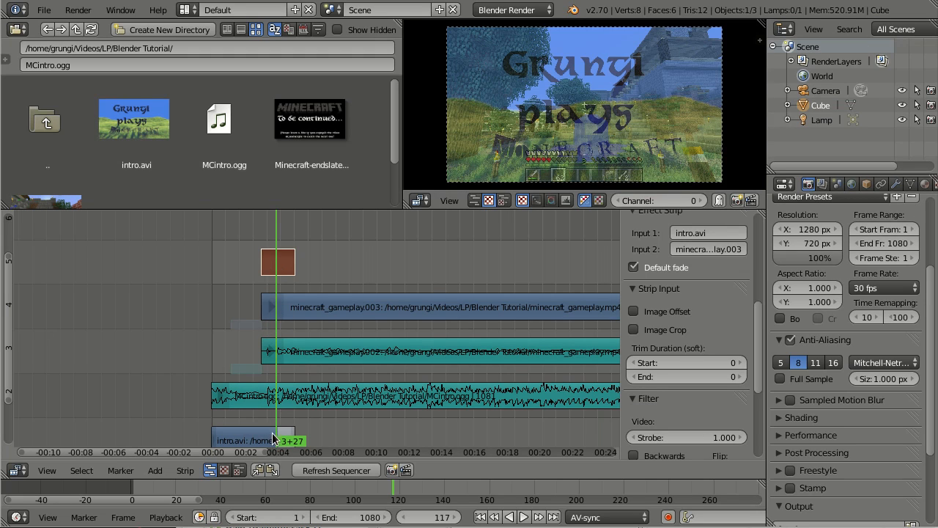
Step: Scrub through the Gamma Cross transition to preview the fade and examine the effect strip's name, inputs and default fade settings
left_click_drag(263, 290, 290, 282)
left_click_drag(294, 282, 252, 285)
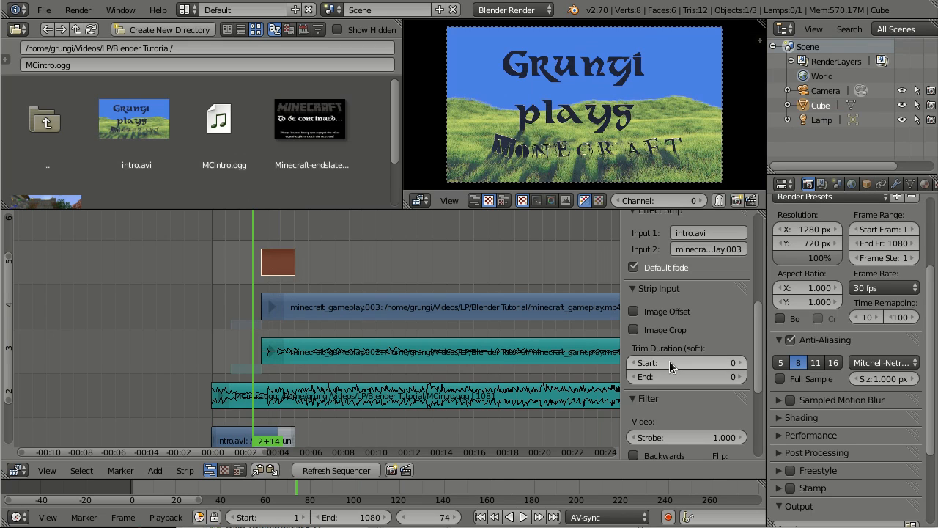
scroll(645, 354, "up", 5)
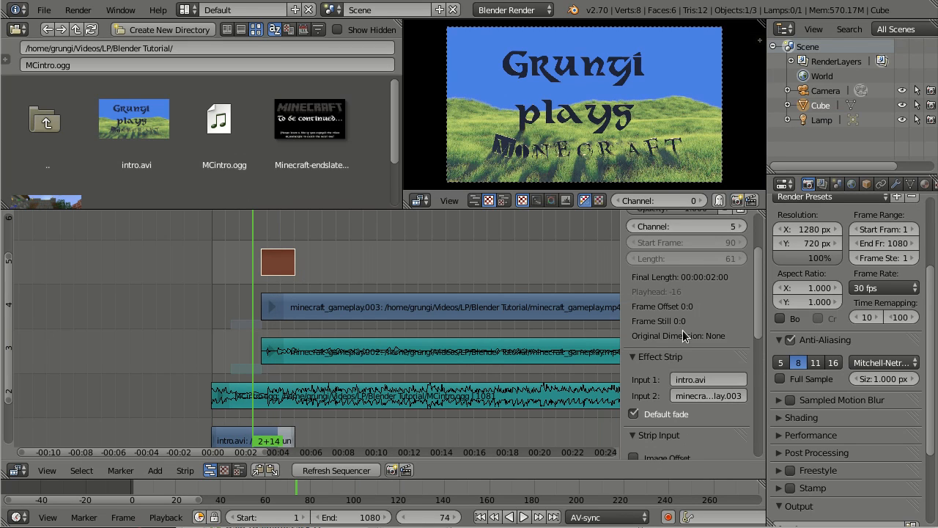
scroll(682, 330, "up", 1)
scroll(687, 341, "up", 2)
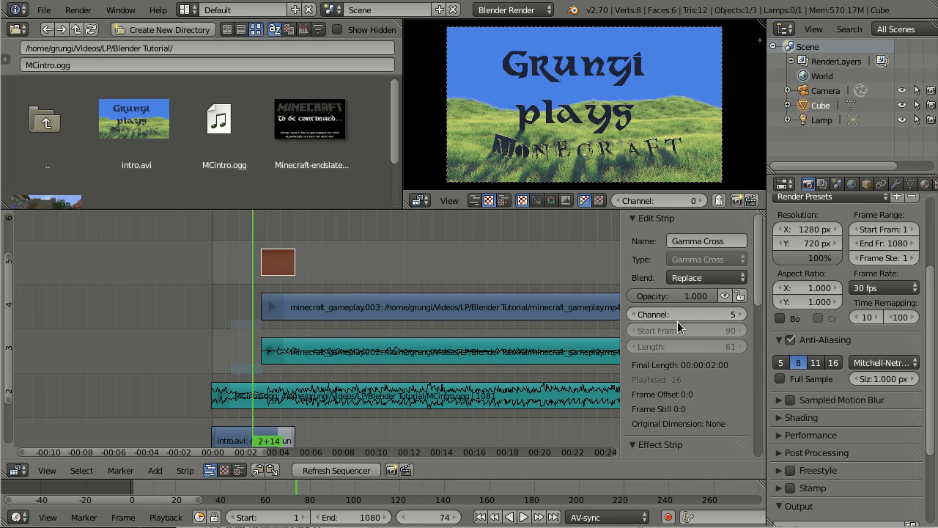
scroll(677, 322, "down", 6)
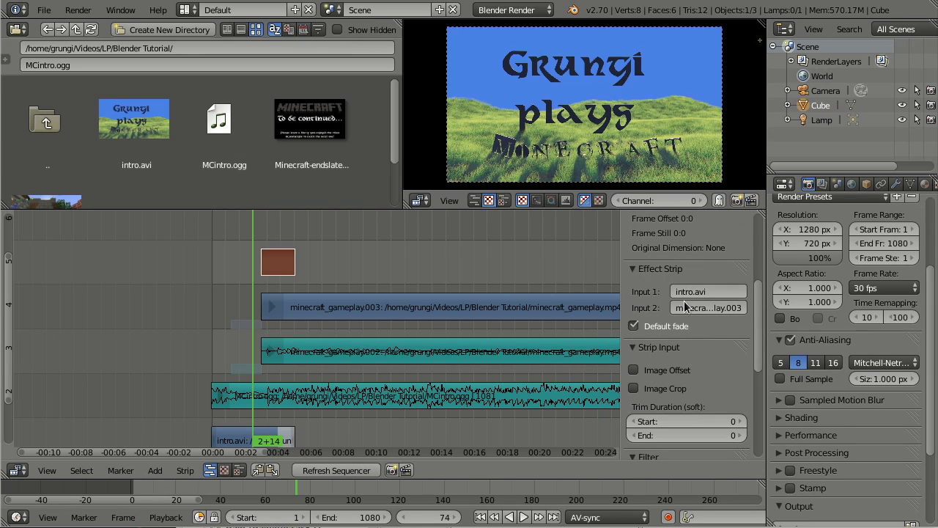
scroll(682, 331, "down", 1)
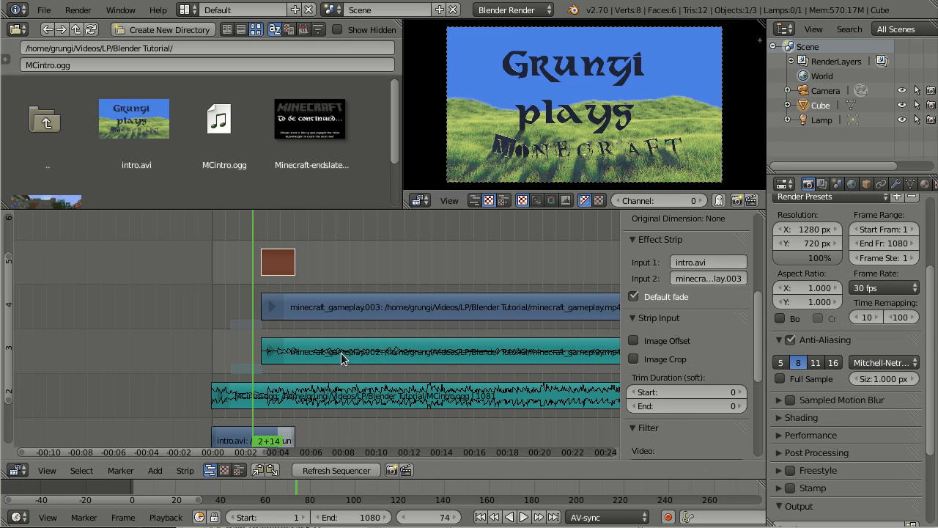
left_click(272, 294)
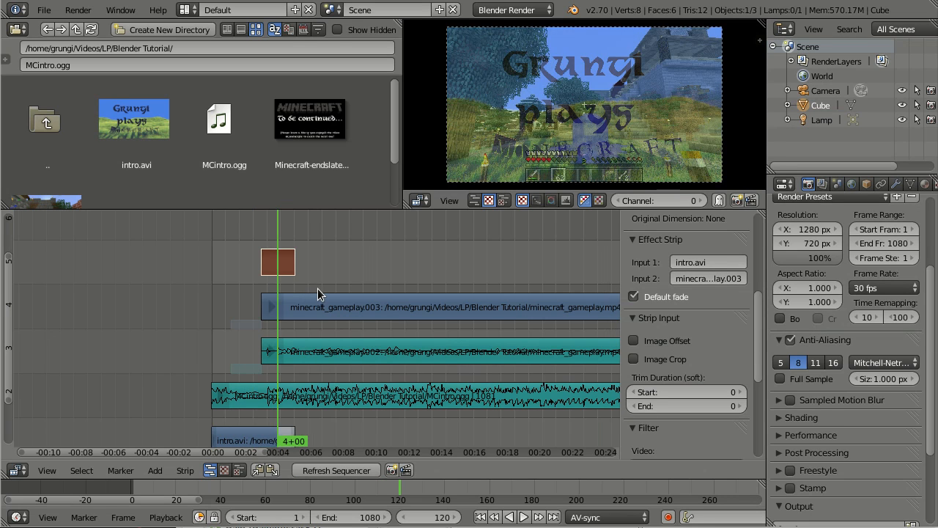
left_click_drag(318, 288, 231, 293)
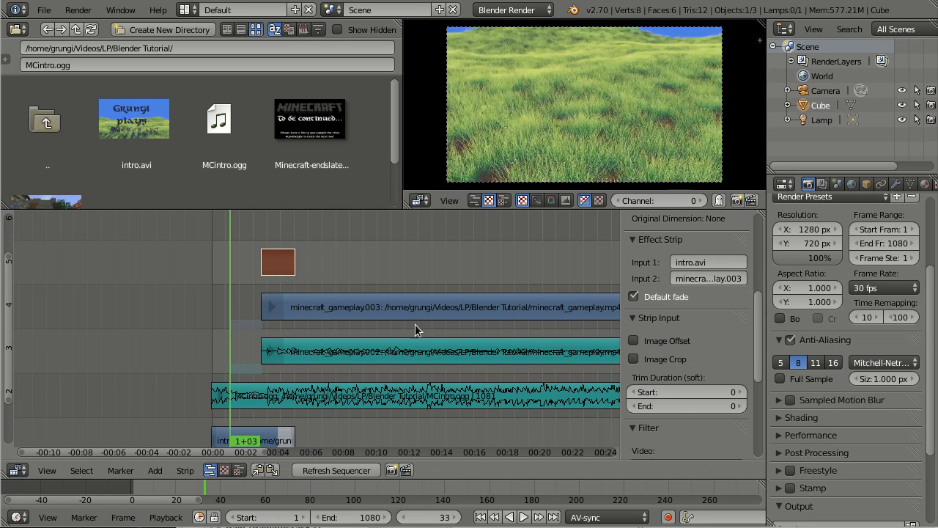
Step: Examine the Gamma Cross strip's trim, filter, colour and modifier settings
scroll(703, 367, "down", 4)
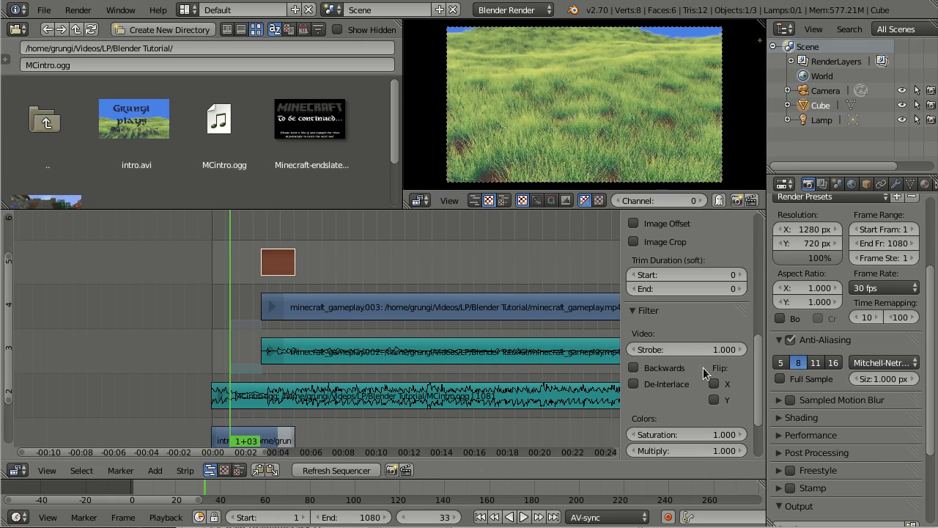
scroll(665, 320, "up", 1)
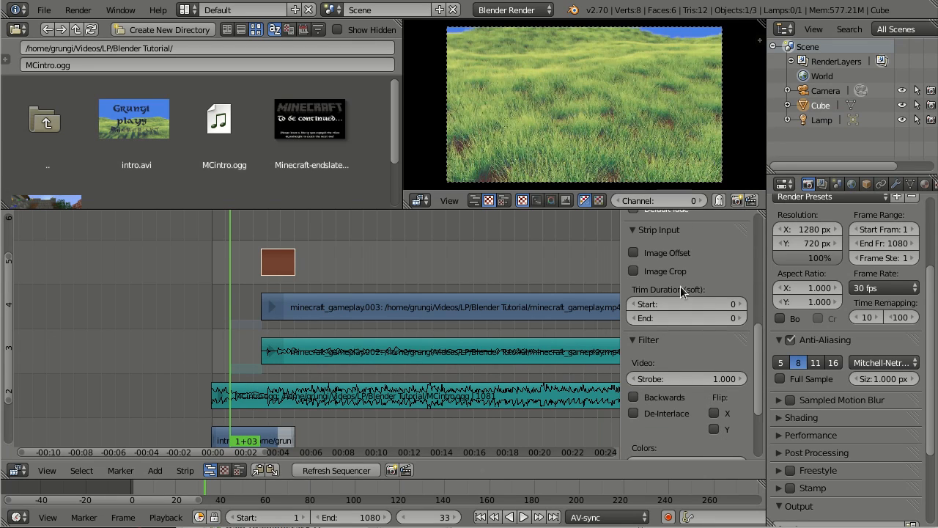
scroll(680, 308, "up", 2)
scroll(706, 321, "down", 6)
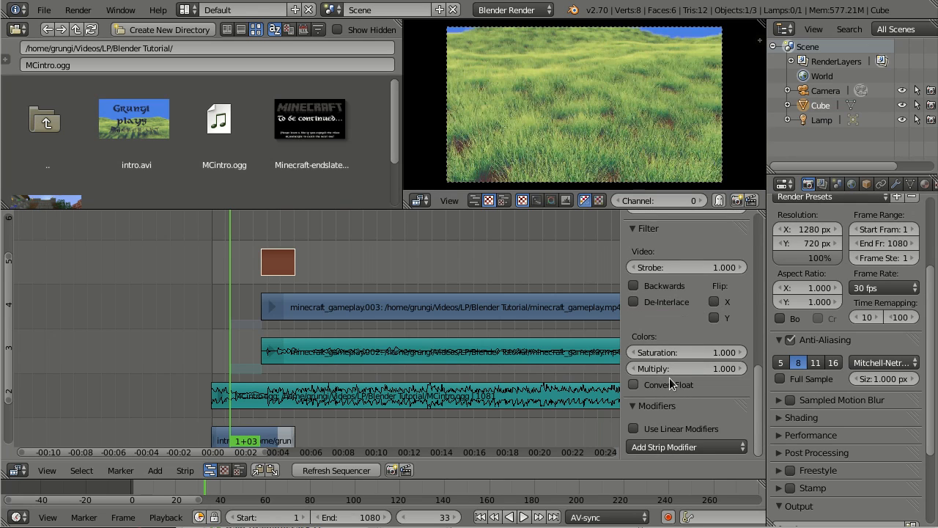
scroll(668, 375, "up", 8)
scroll(668, 373, "up", 2)
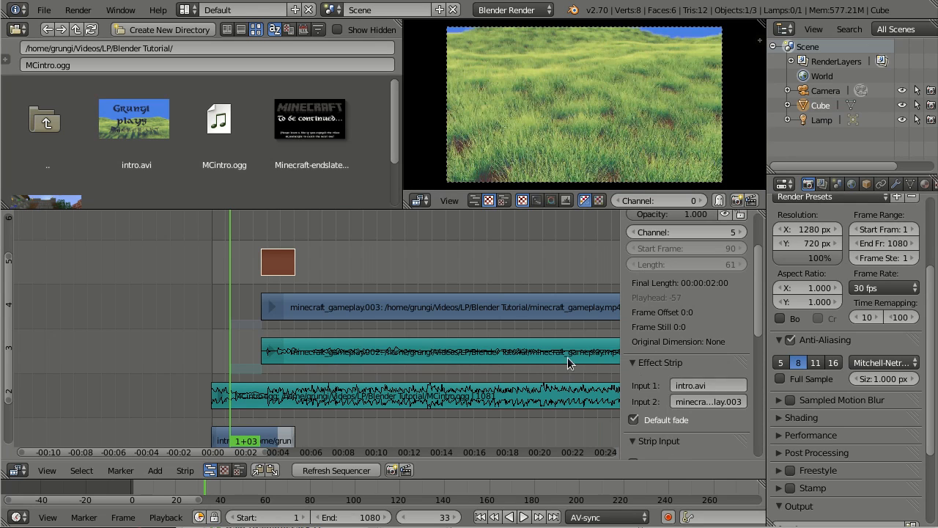
scroll(432, 320, "down", 1)
scroll(431, 321, "up", 2)
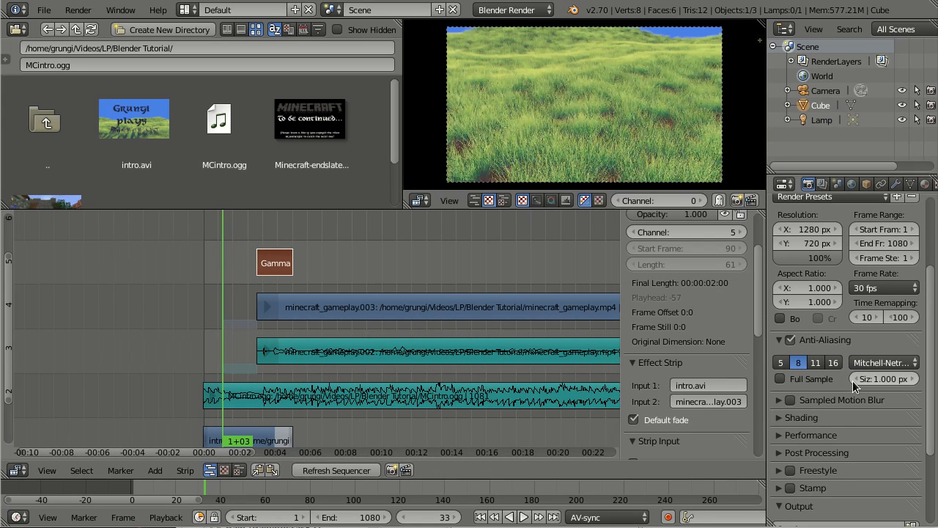
Step: Set the render output path to the file minecraft_render in the bookmarked Blender Tutorial folder
scroll(837, 379, "down", 2)
scroll(838, 378, "down", 2)
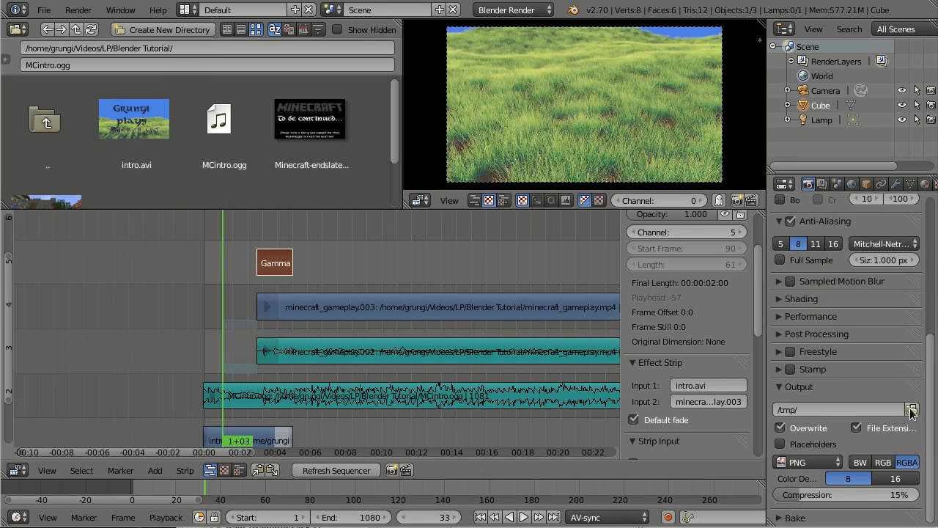
left_click(912, 411)
left_click(73, 229)
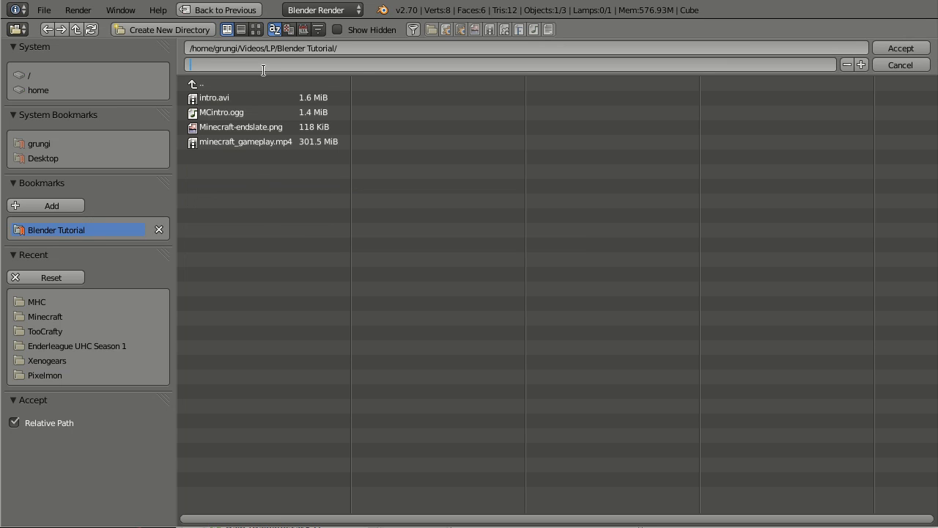
type("minecraft_render")
left_click(918, 51)
left_click(918, 49)
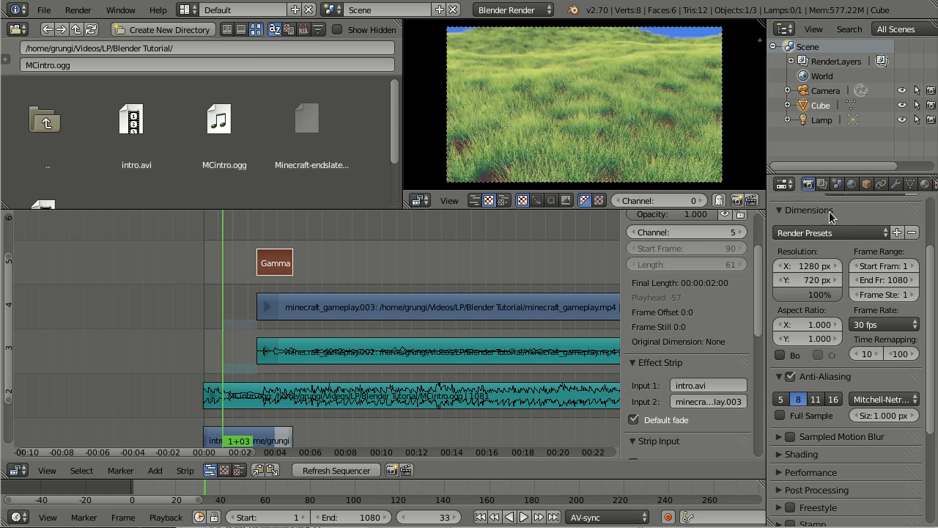
Step: Set the render output file format to the H.264 movie format
scroll(819, 375, "down", 2)
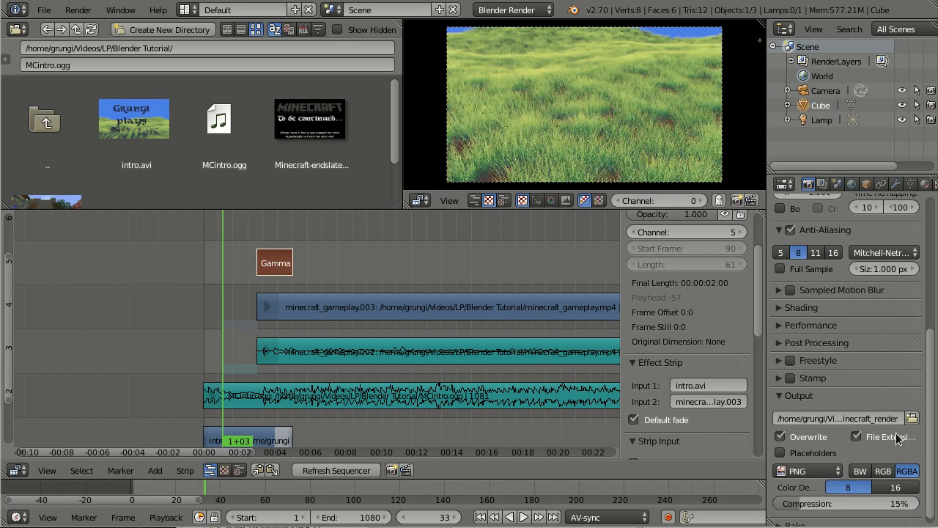
scroll(888, 438, "down", 1)
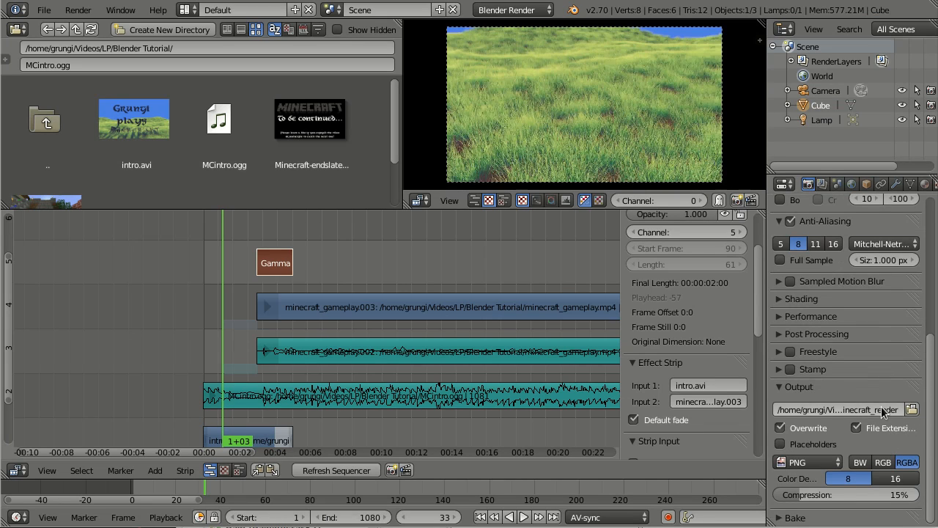
left_click(822, 463)
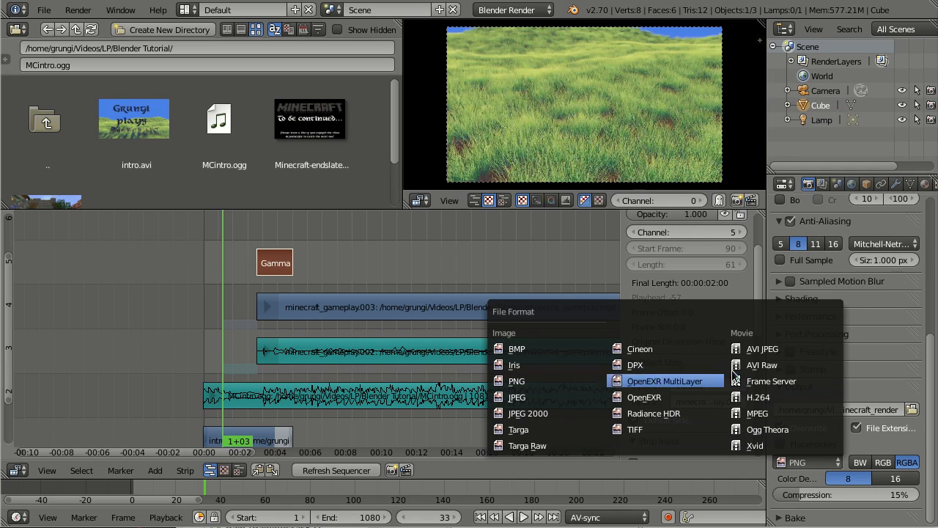
left_click(800, 395)
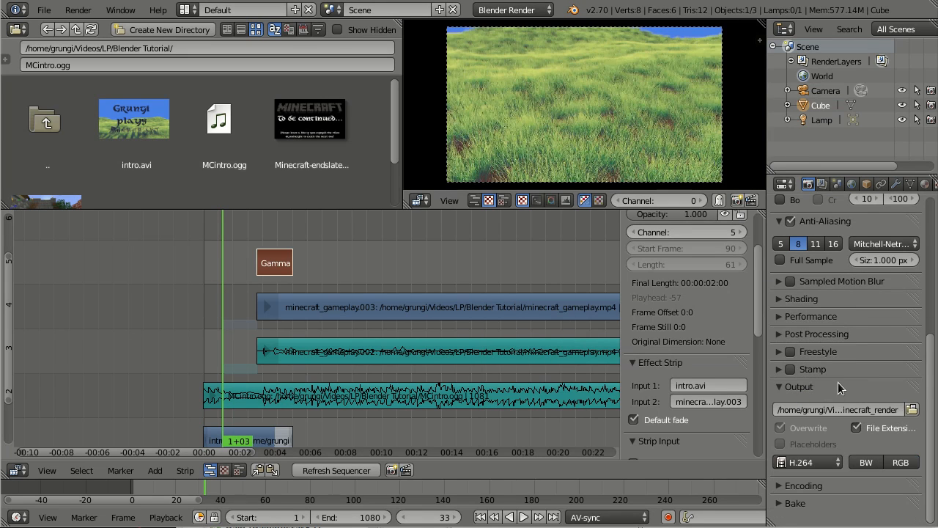
Step: Expand the render encoding settings and apply the H264 preset
left_click(798, 485)
scroll(813, 481, "down", 2)
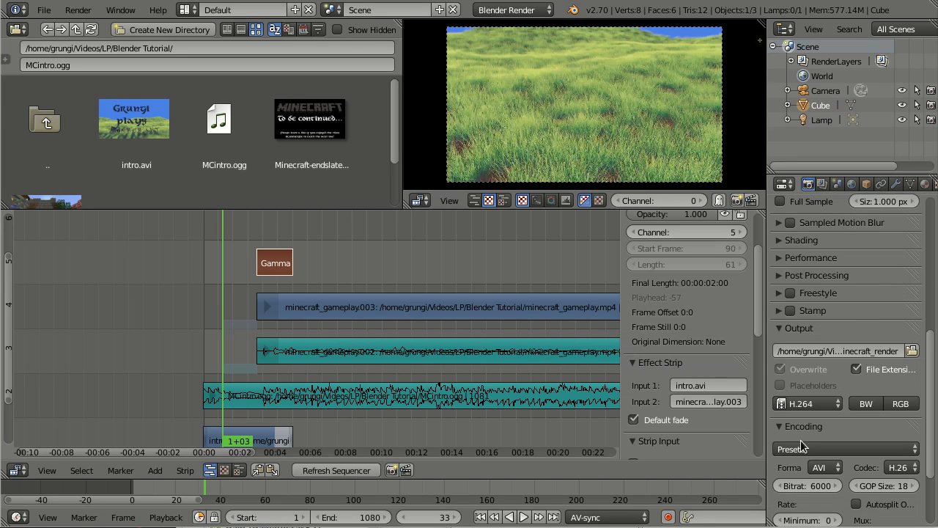
scroll(803, 432, "down", 3)
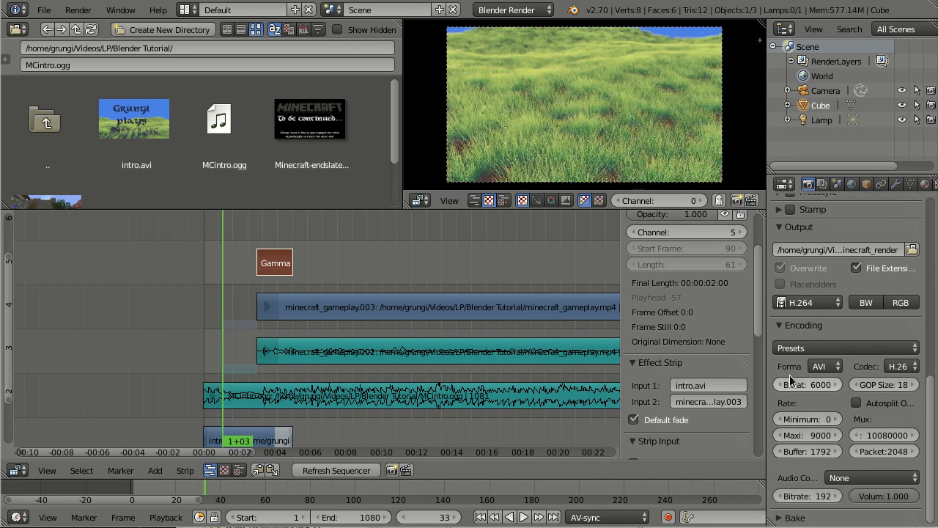
left_click(807, 346)
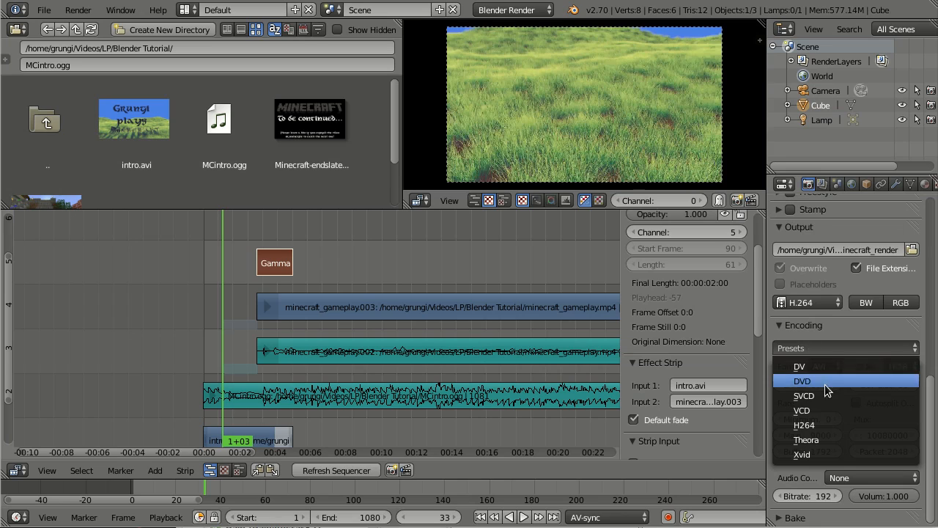
left_click(834, 425)
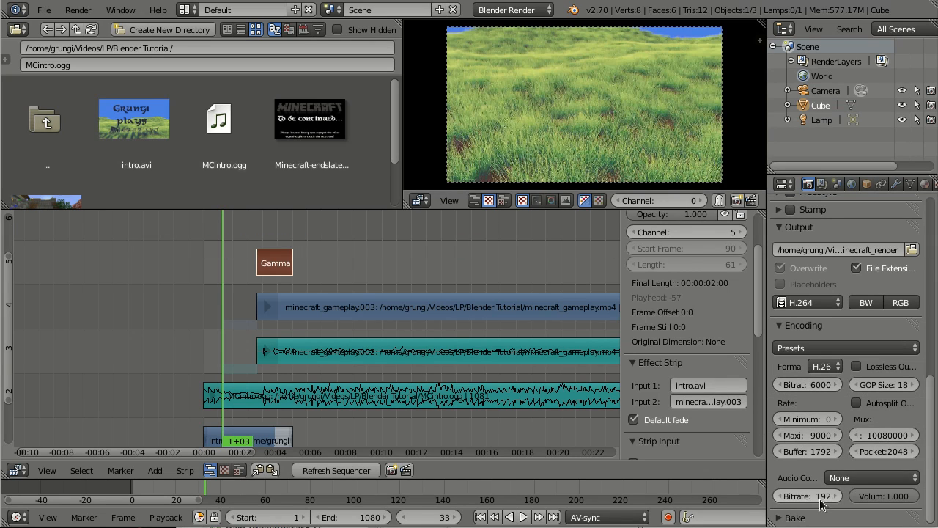
Step: Set the audio codec of the rendered movie to AAC
left_click(854, 477)
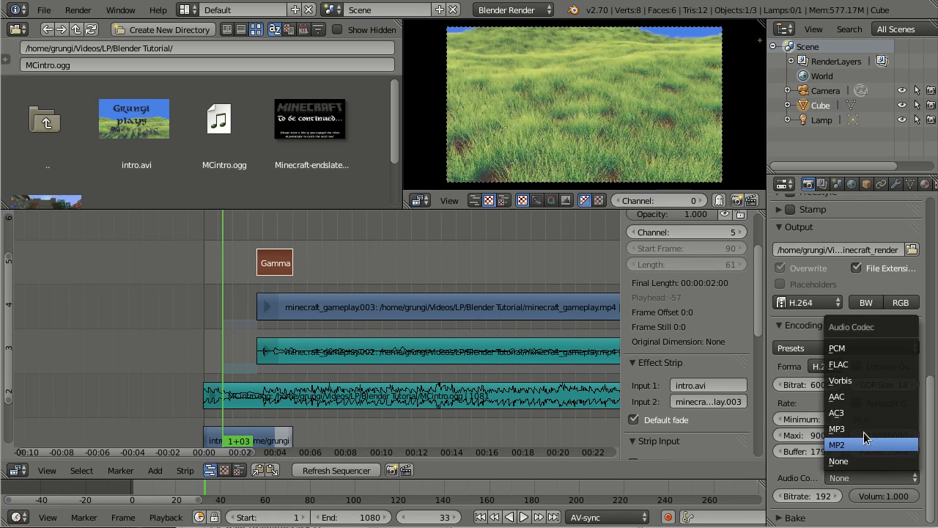
left_click(862, 395)
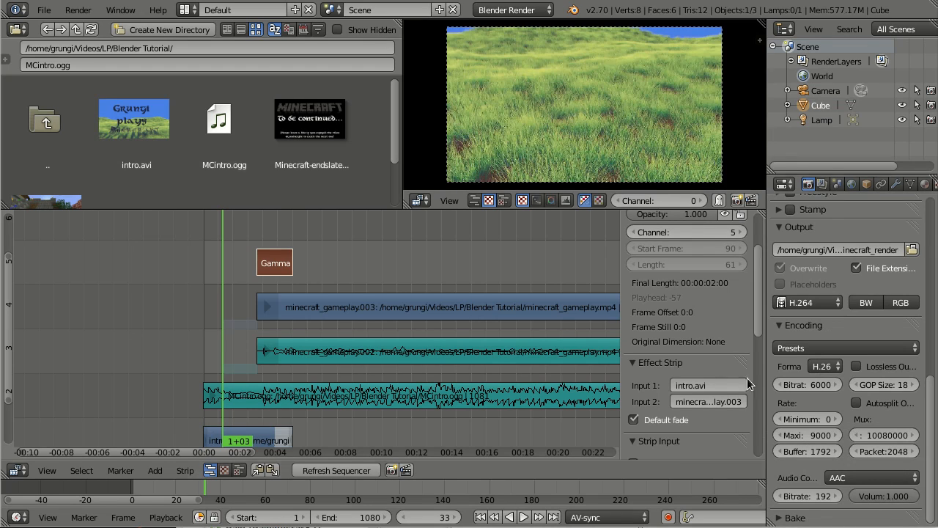
scroll(522, 326, "up", 2)
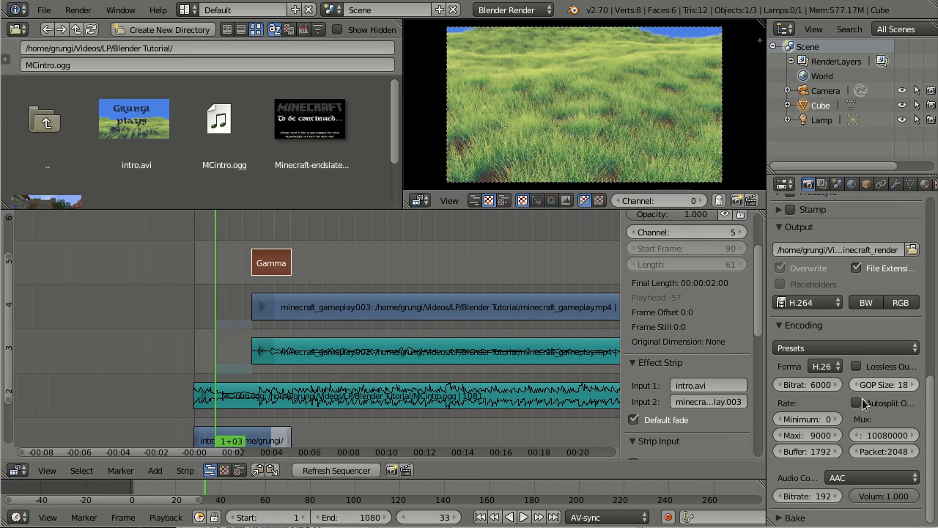
Step: Review the scene's render settings from the output encoding up to the resolution, frame range and frame rate
scroll(870, 413, "up", 1)
scroll(848, 428, "up", 2)
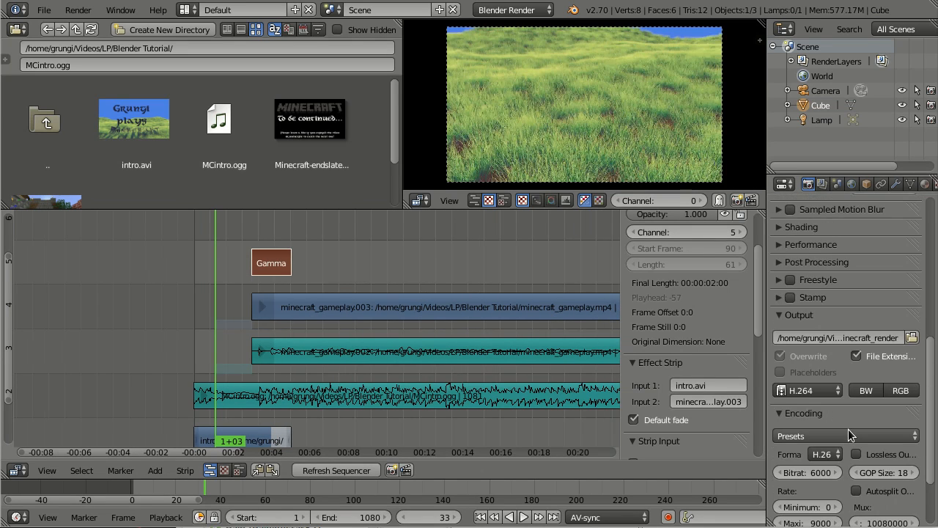
scroll(848, 428, "up", 10)
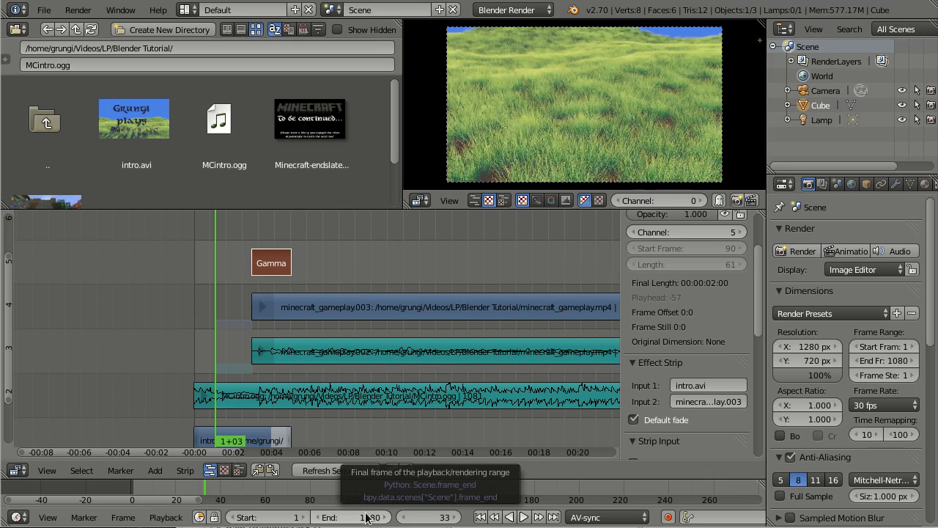
Step: Examine the strip arrangement in the sequencer and preview frame 92 near the start of the Gamma Cross transition
scroll(423, 309, "down", 3)
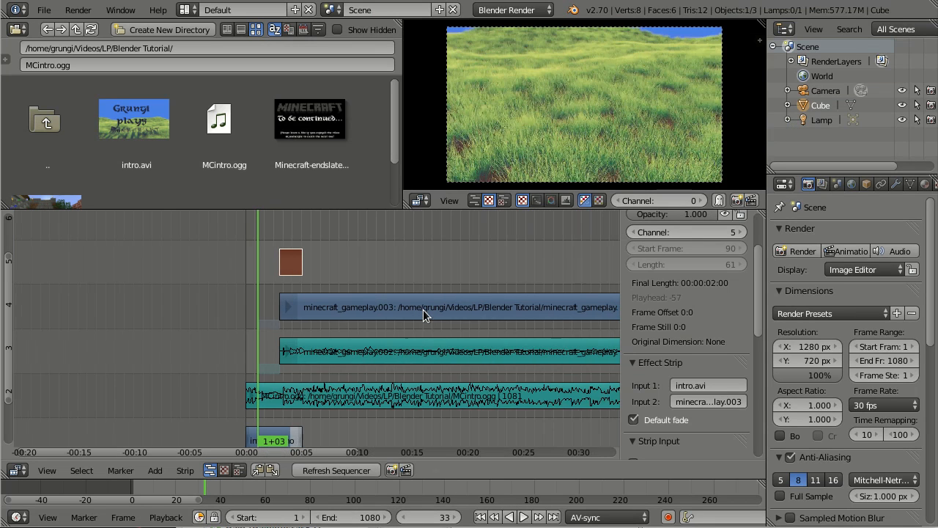
scroll(423, 309, "up", 2)
middle_click_drag(423, 309, 384, 307)
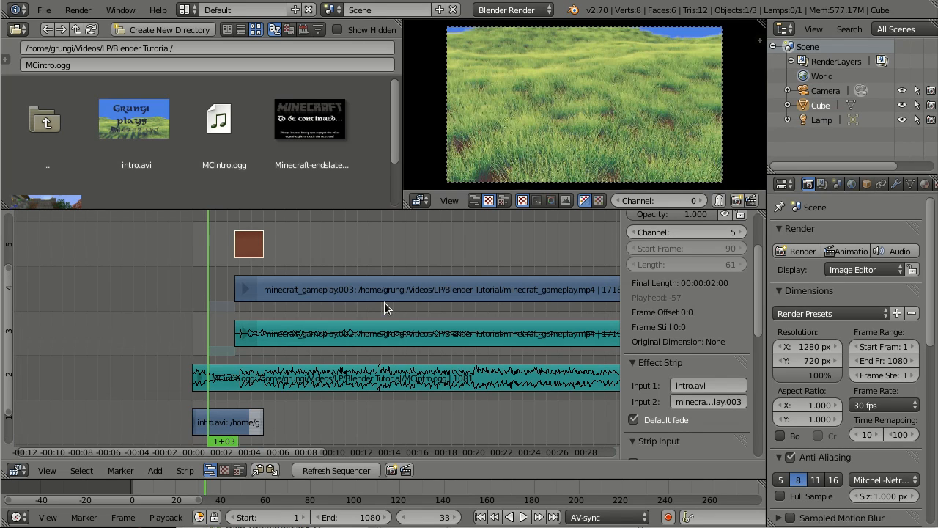
middle_click_drag(382, 301, 447, 311)
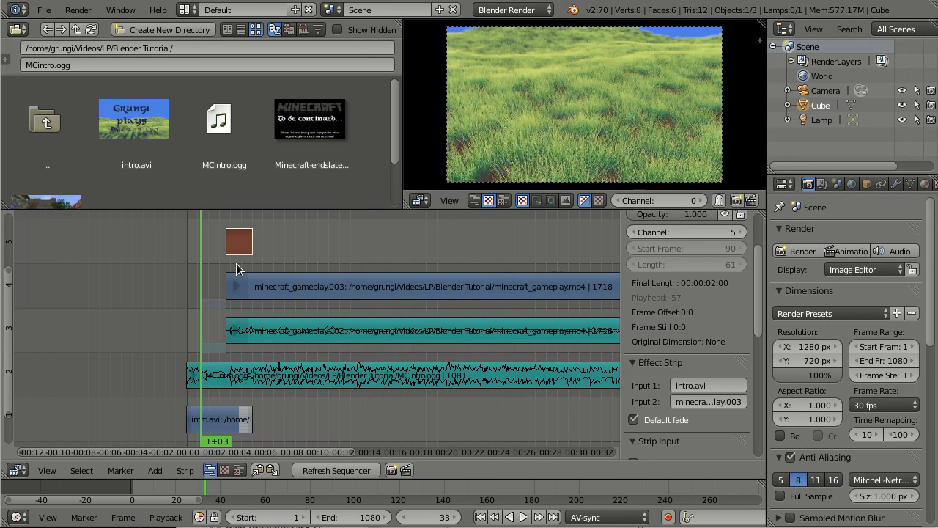
left_click_drag(236, 263, 226, 261)
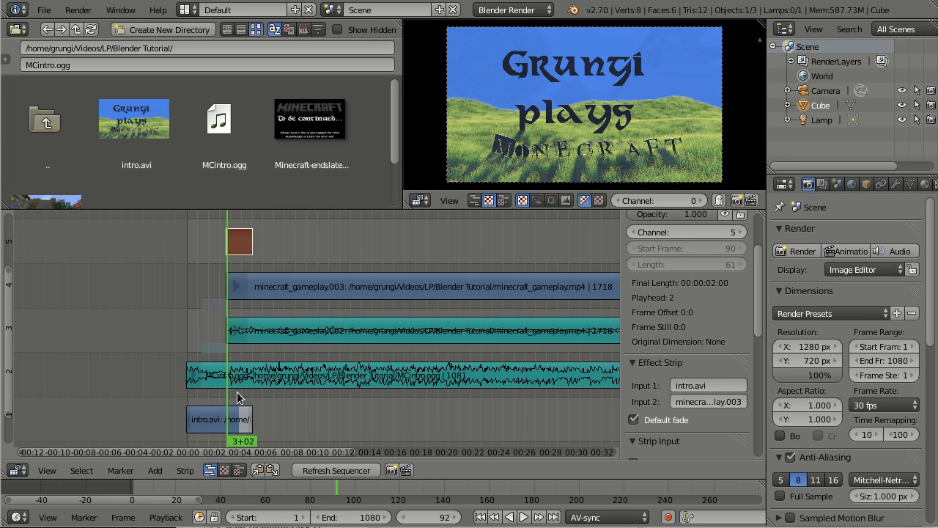
scroll(316, 339, "down", 1)
mouse_move(395, 257)
middle_mouse_down()
mouse_move(396, 279)
mouse_move(396, 251)
mouse_move(394, 260)
middle_mouse_up()
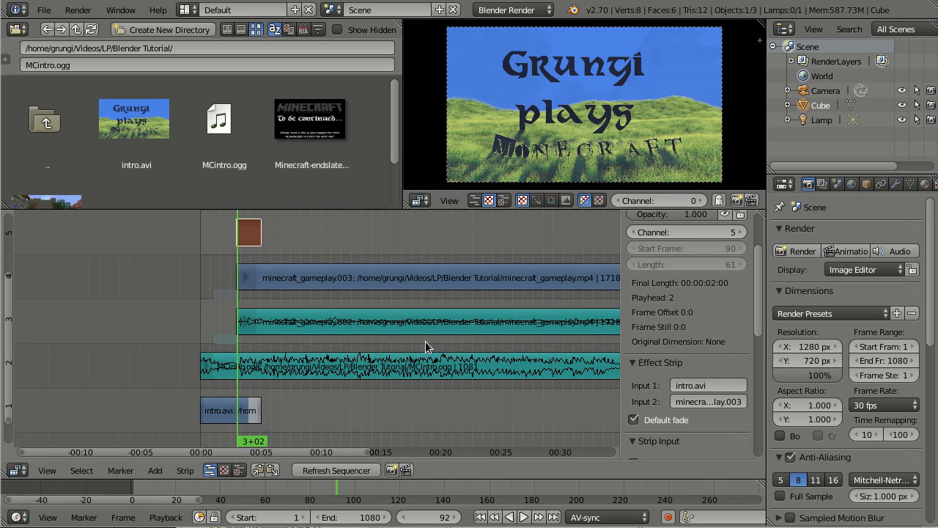
middle_click_drag(533, 280, 341, 266)
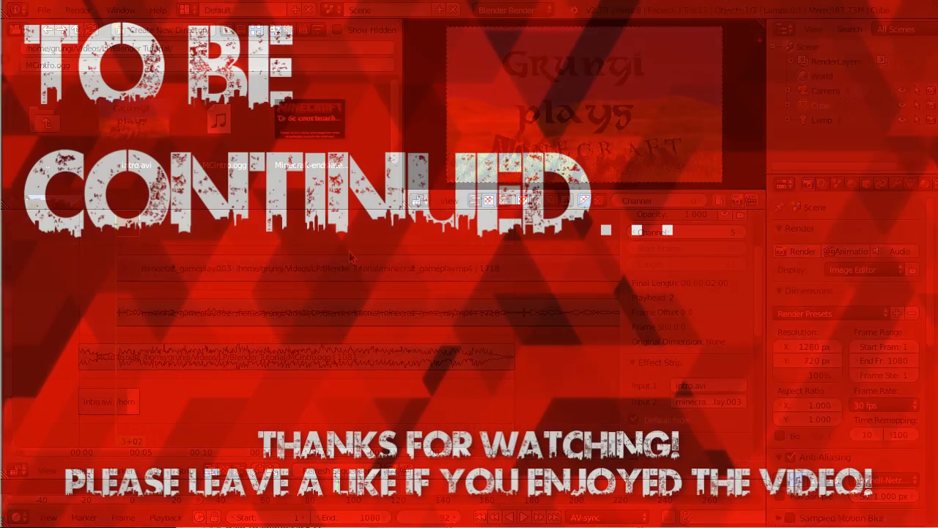